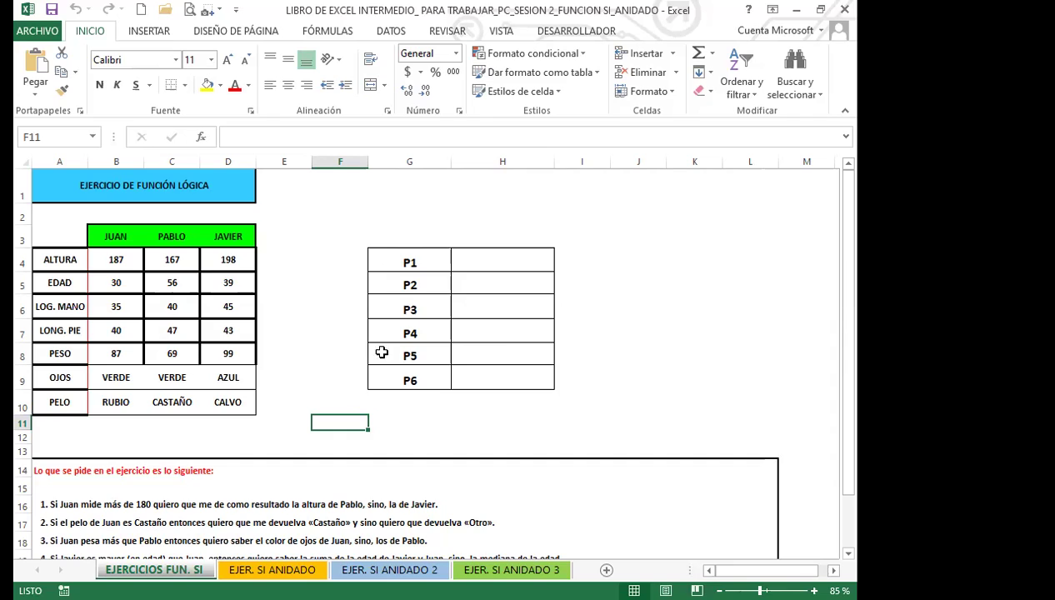
Review the exercise questions and data table, then collapse the ribbon to tab names only.
left_click(343, 377)
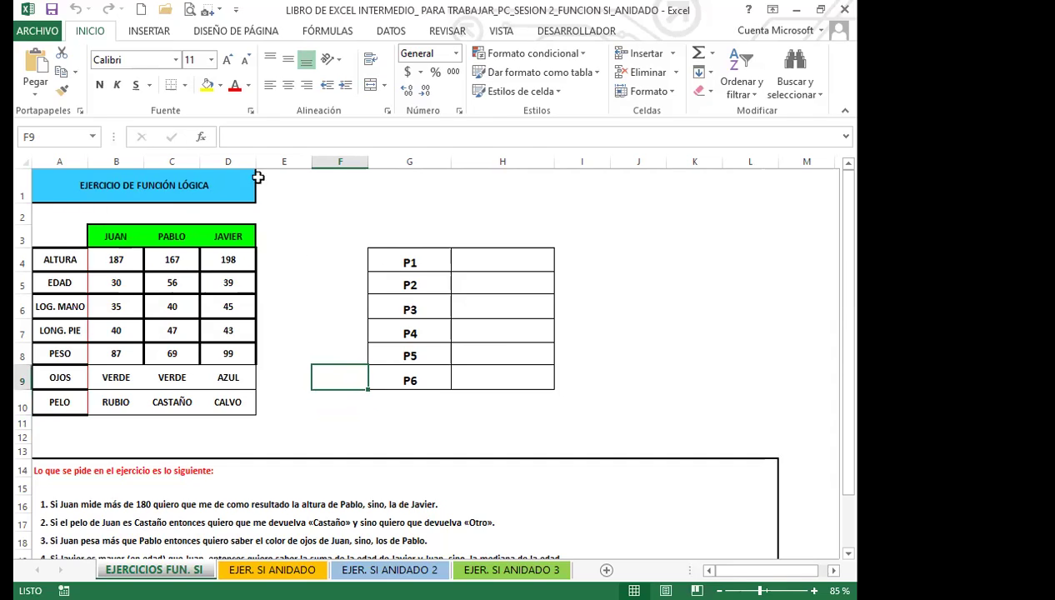
left_click(469, 265)
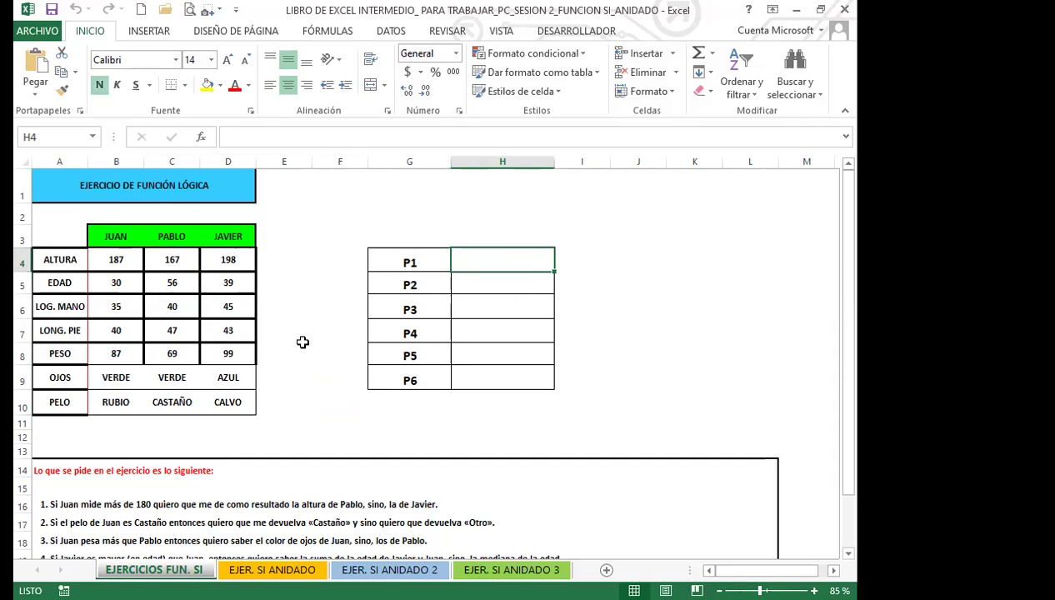
scroll(182, 425, "down", 2)
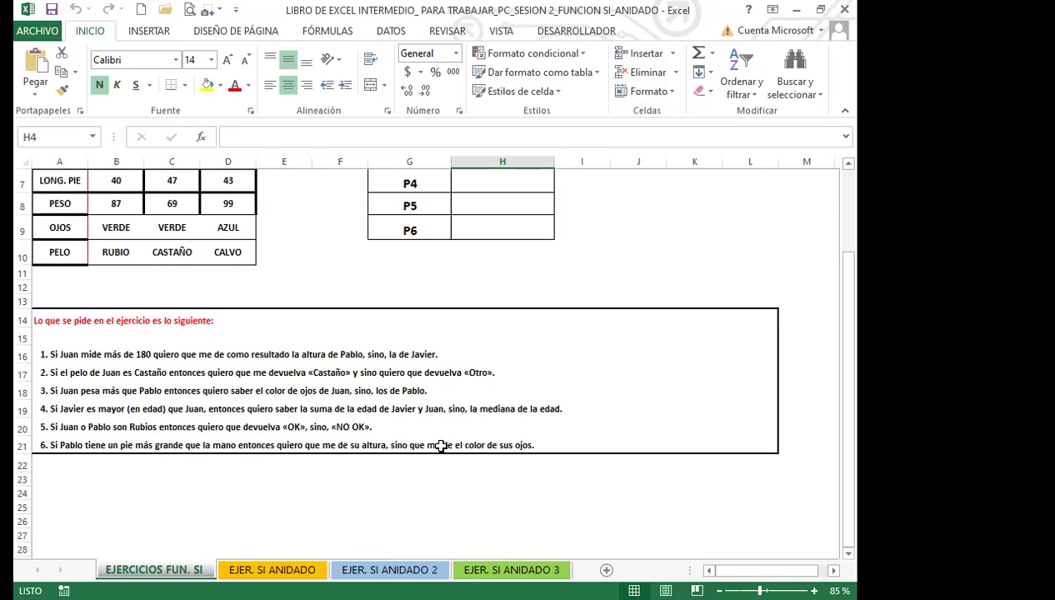
scroll(122, 354, "up", 2)
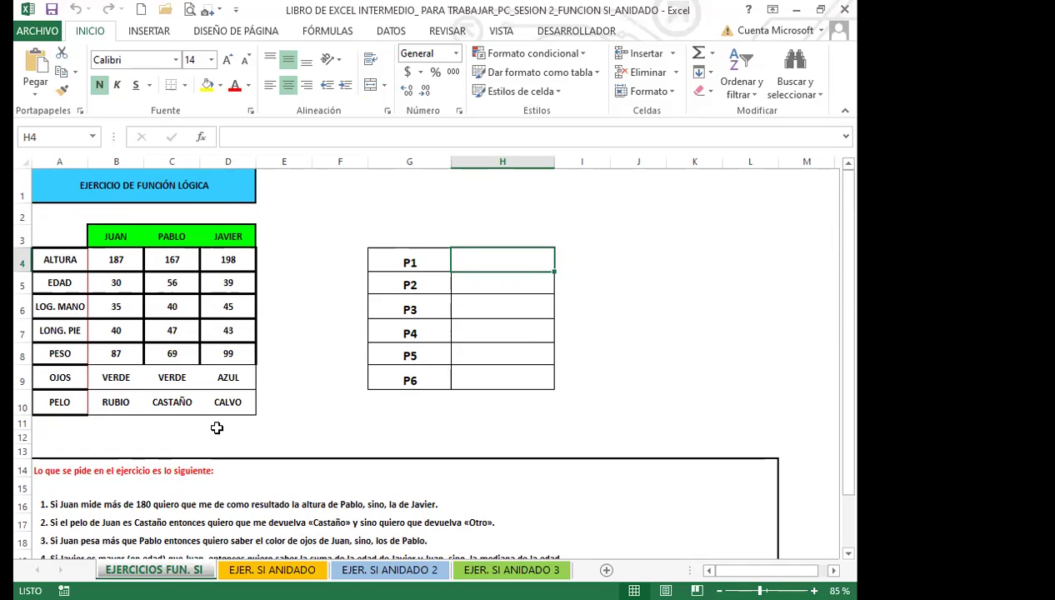
scroll(212, 429, "down", 1)
scroll(365, 419, "up", 1)
double_click(98, 33)
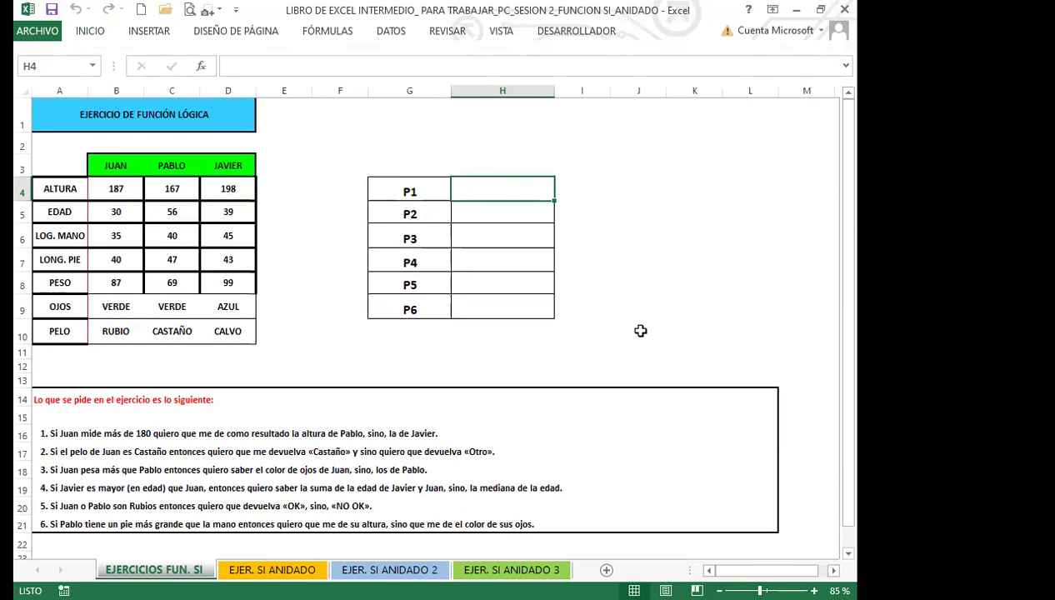
Start the P1 answer formula in cell H4 with =SI(.
double_click(502, 190)
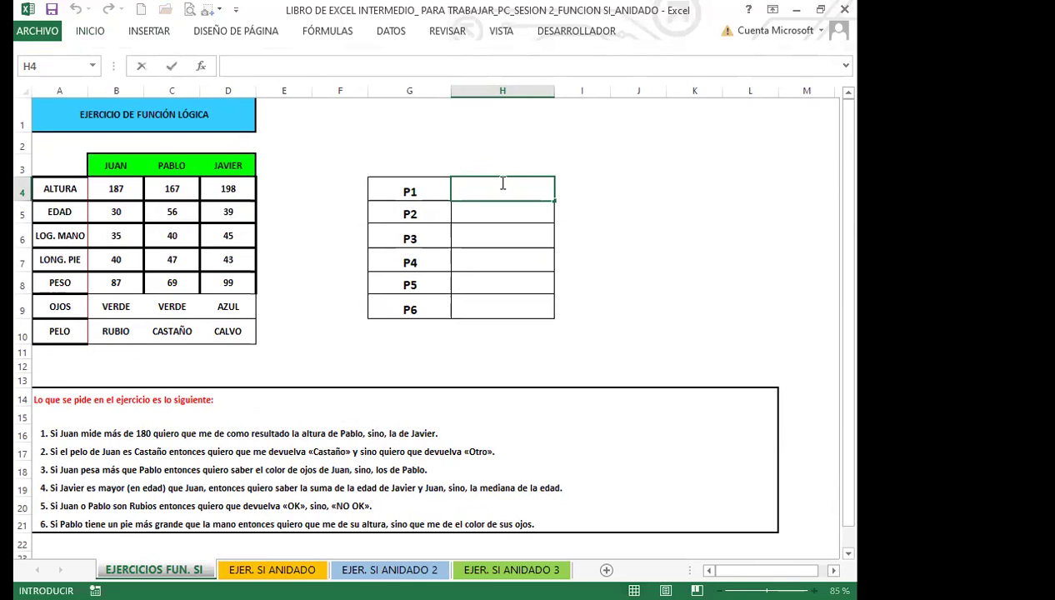
key("Return")
left_click(510, 194)
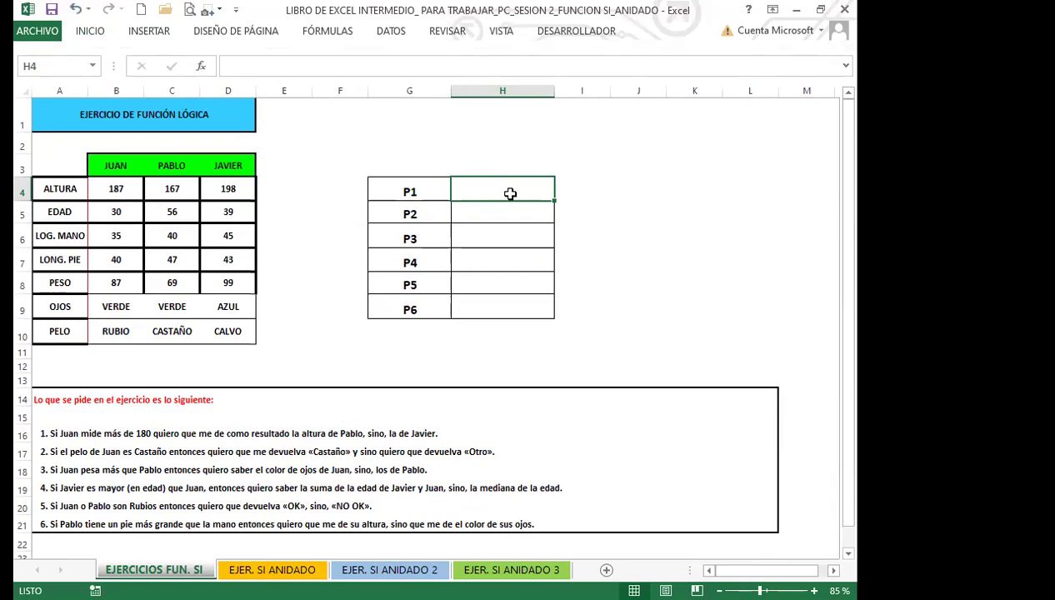
type("S")
key("BackSpace")
type("=S")
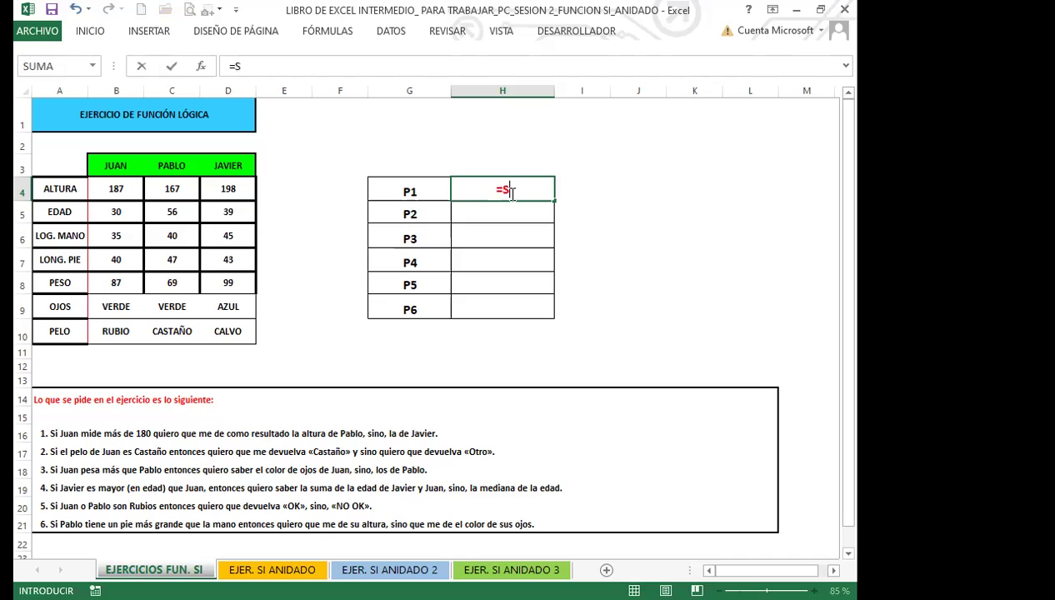
type("I")
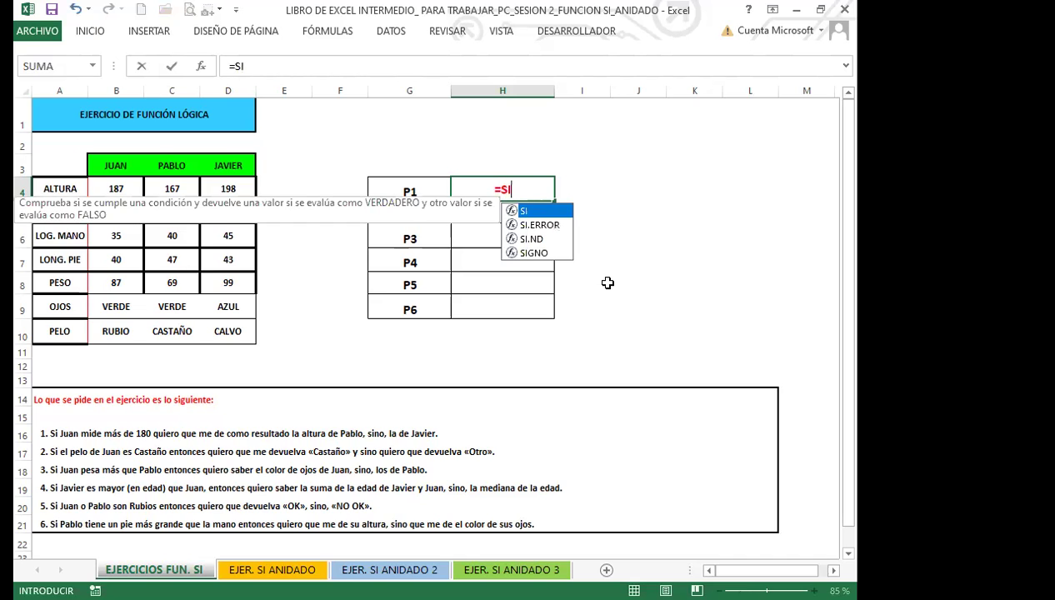
type("(")
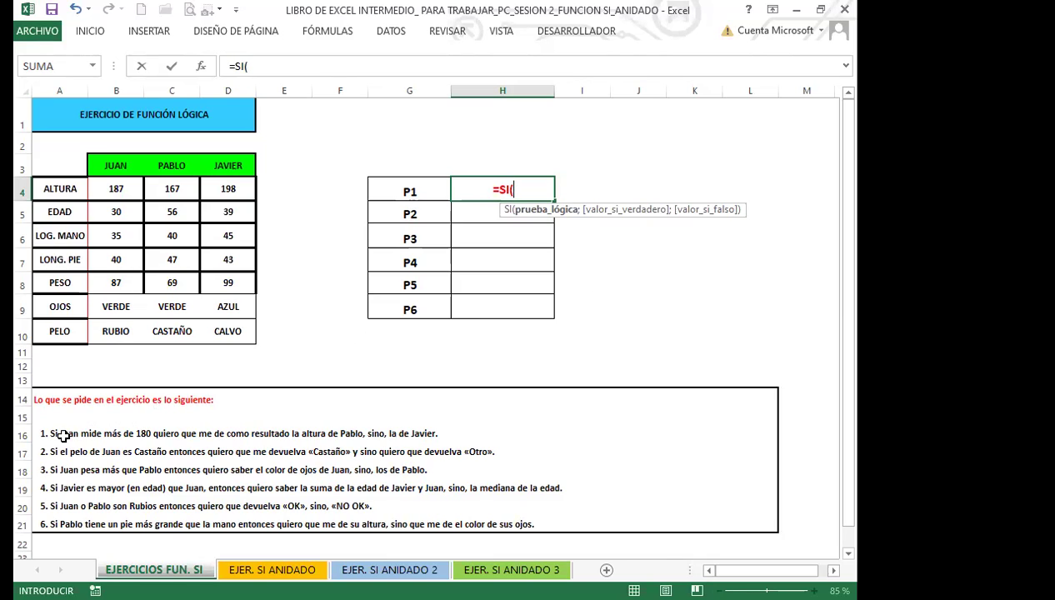
Complete H4 as =SI(B4>180;C4;D4) so it returns 167.
left_click(117, 189)
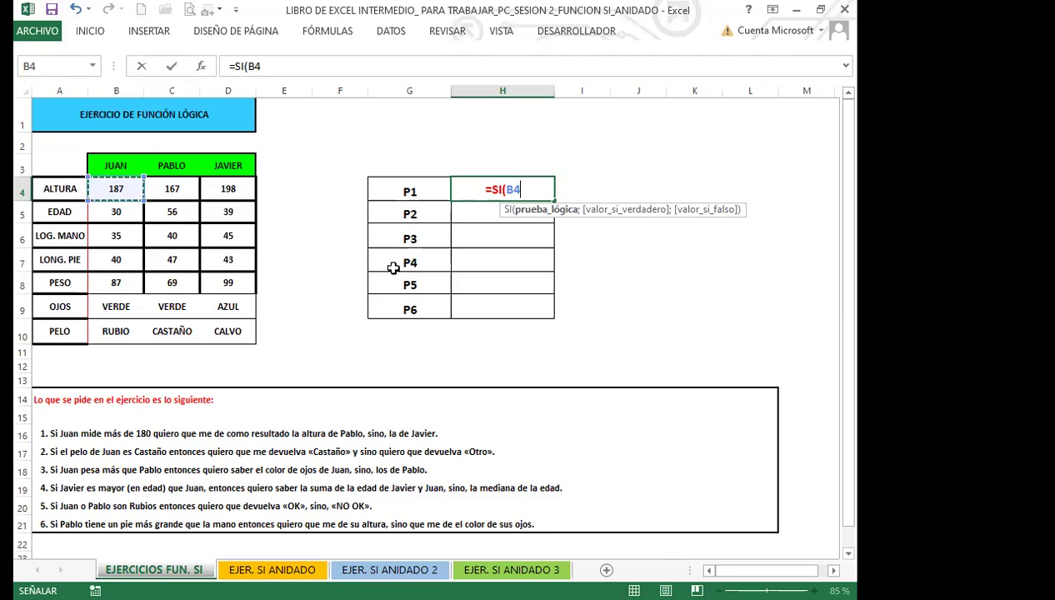
type(">")
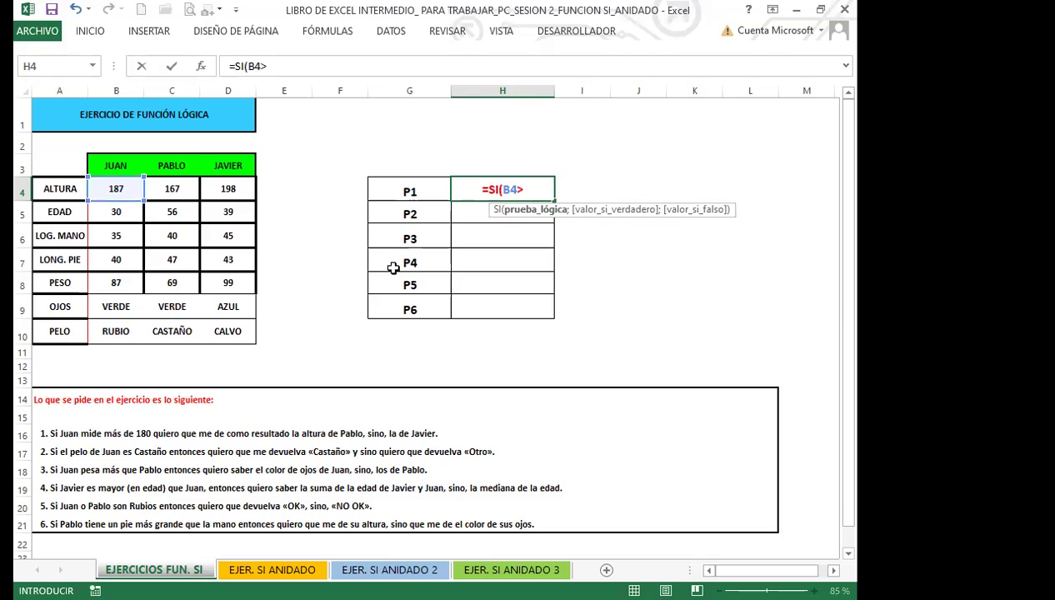
type("180")
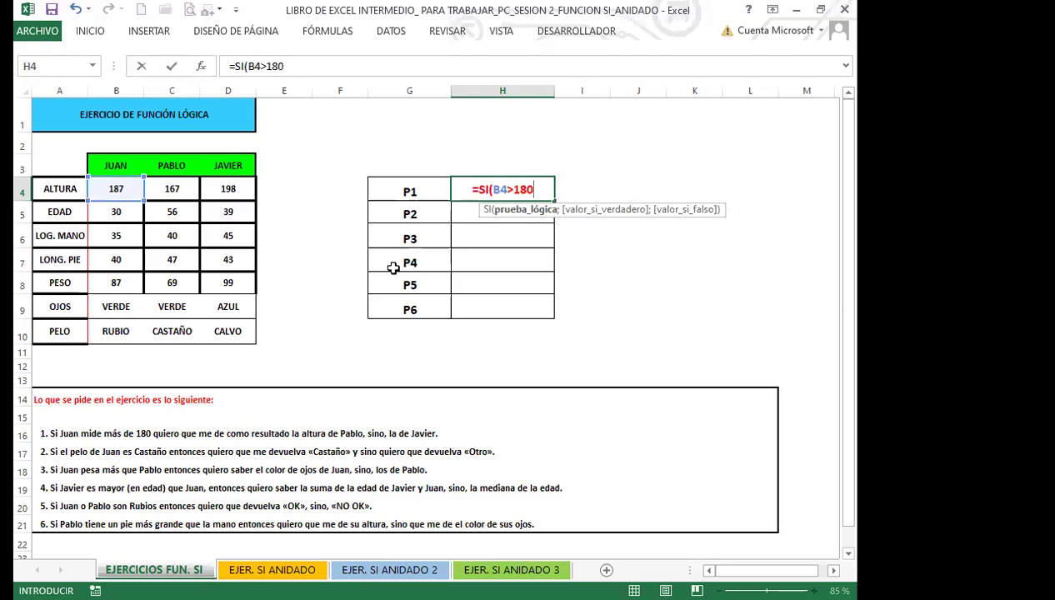
type(";")
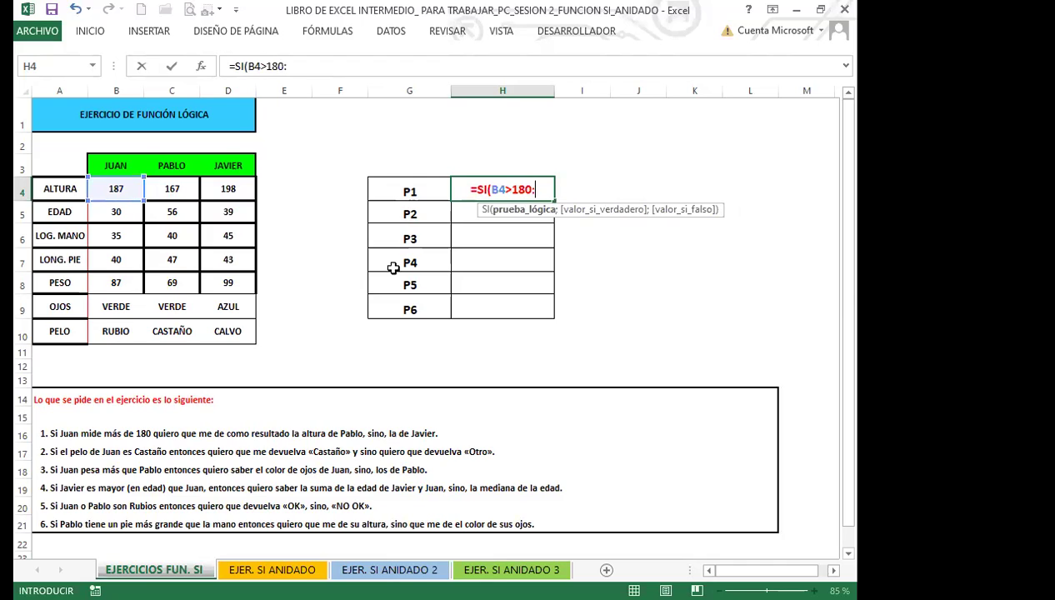
key("BackSpace")
type(";")
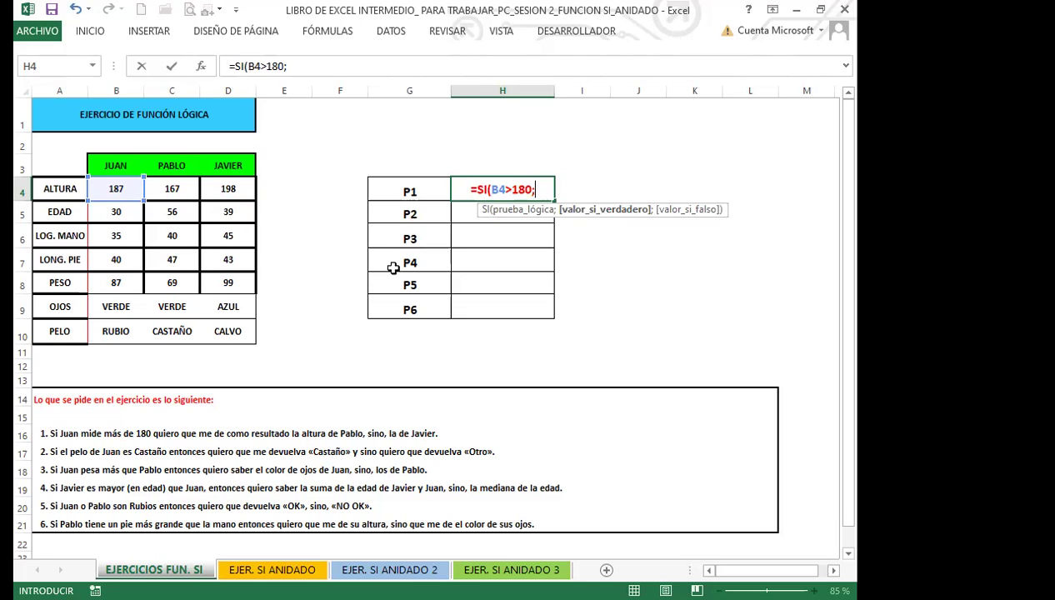
left_click(175, 188)
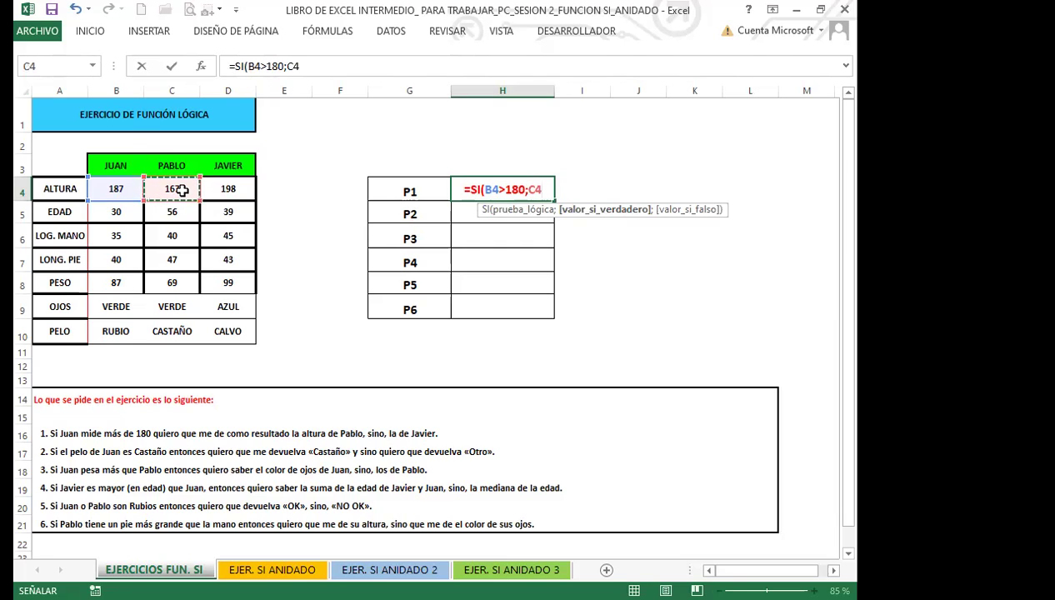
type(";")
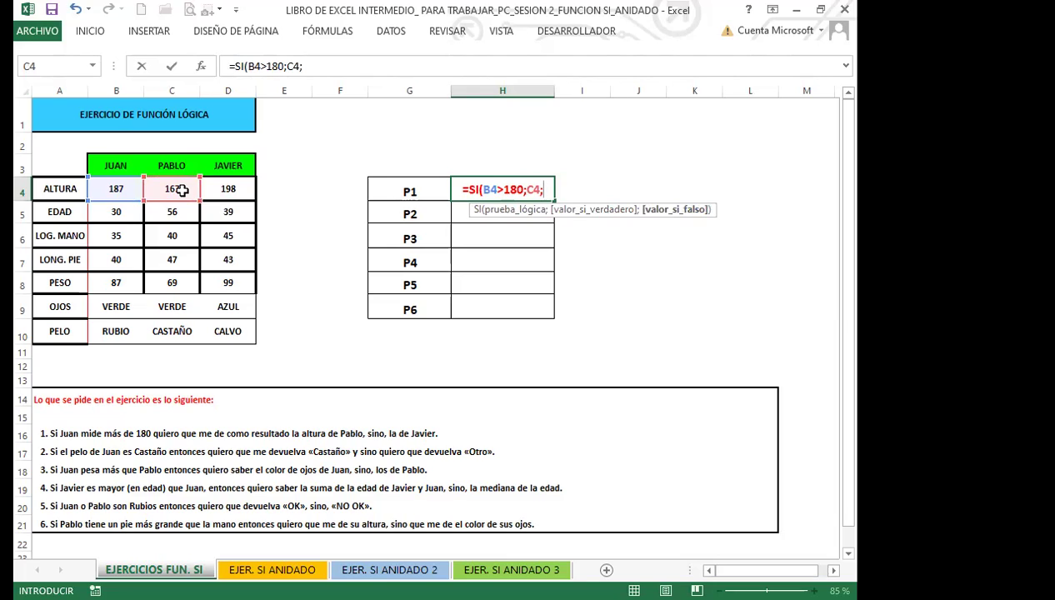
left_click(235, 190)
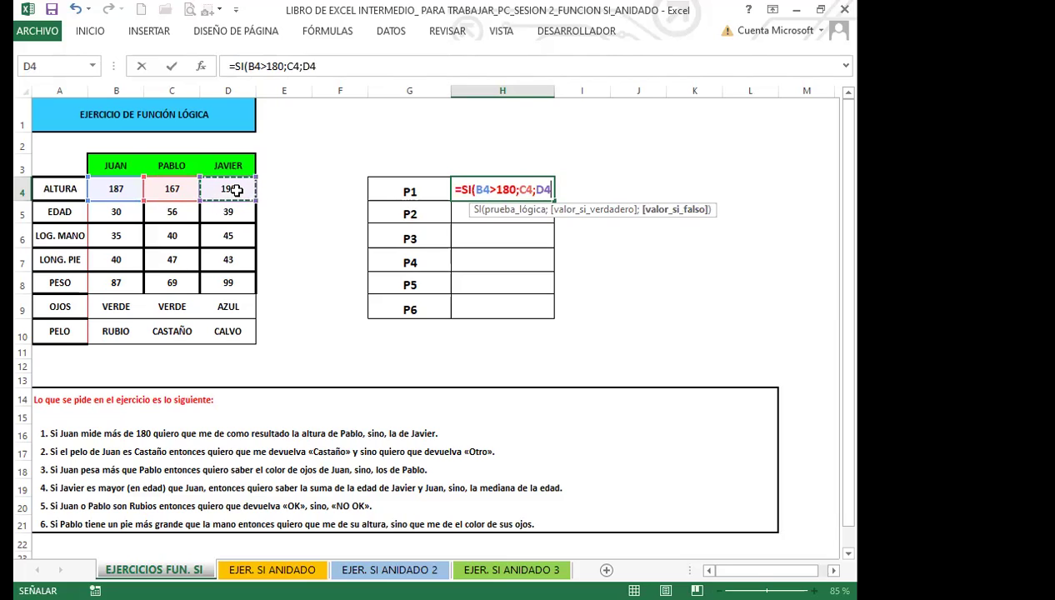
key("Return")
left_click(521, 192)
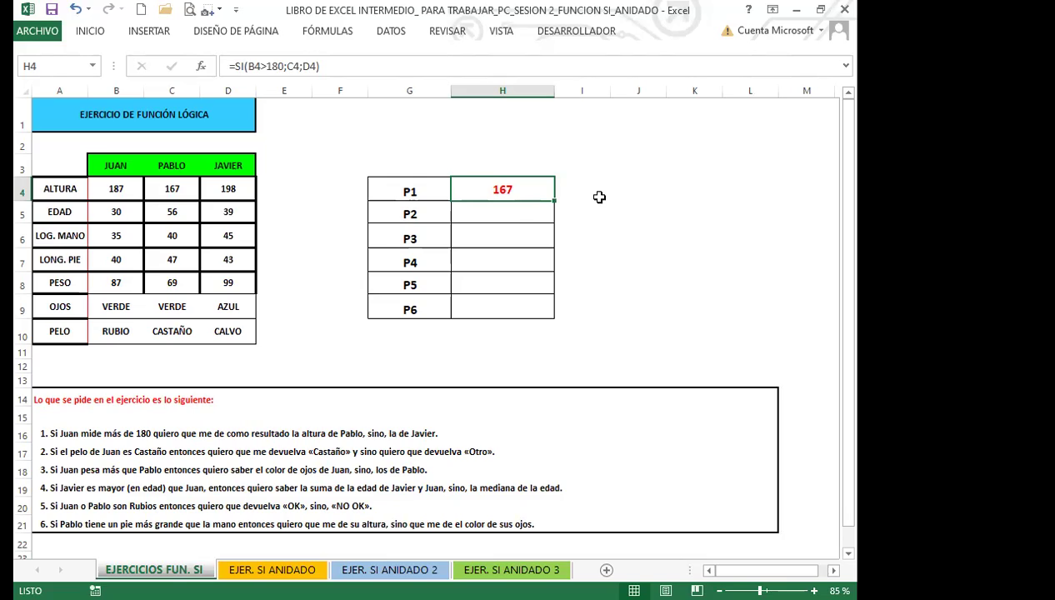
left_click(512, 209)
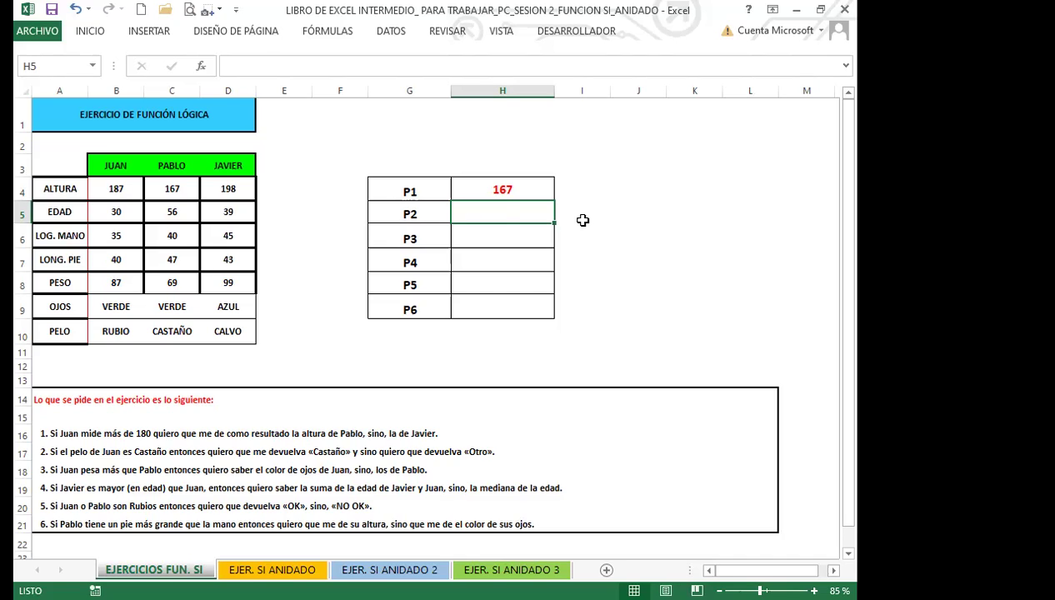
Type =SI( into H5 to begin the P2 formula.
type("=SI")
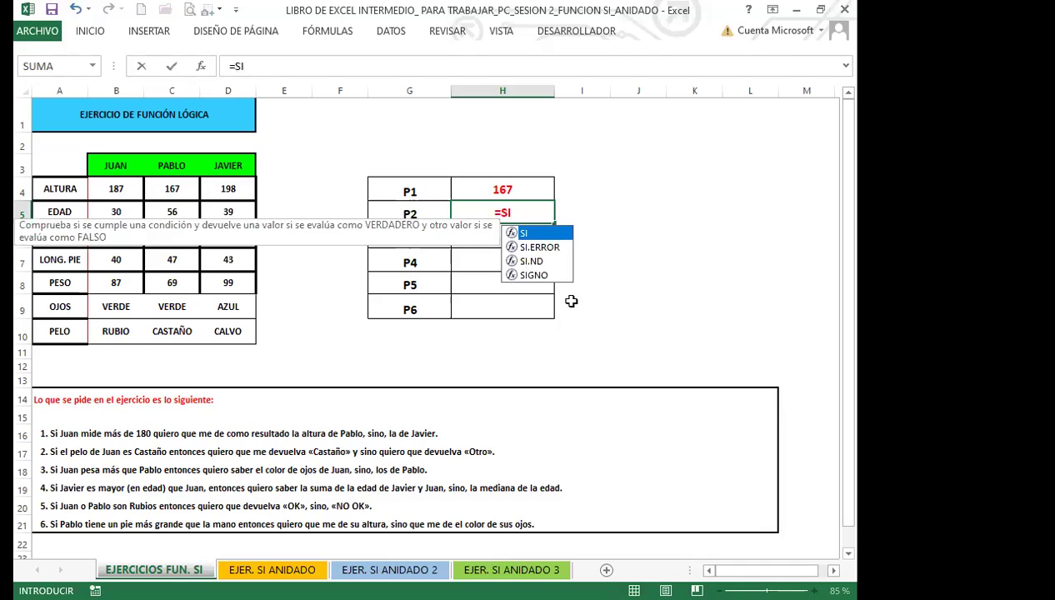
type("(")
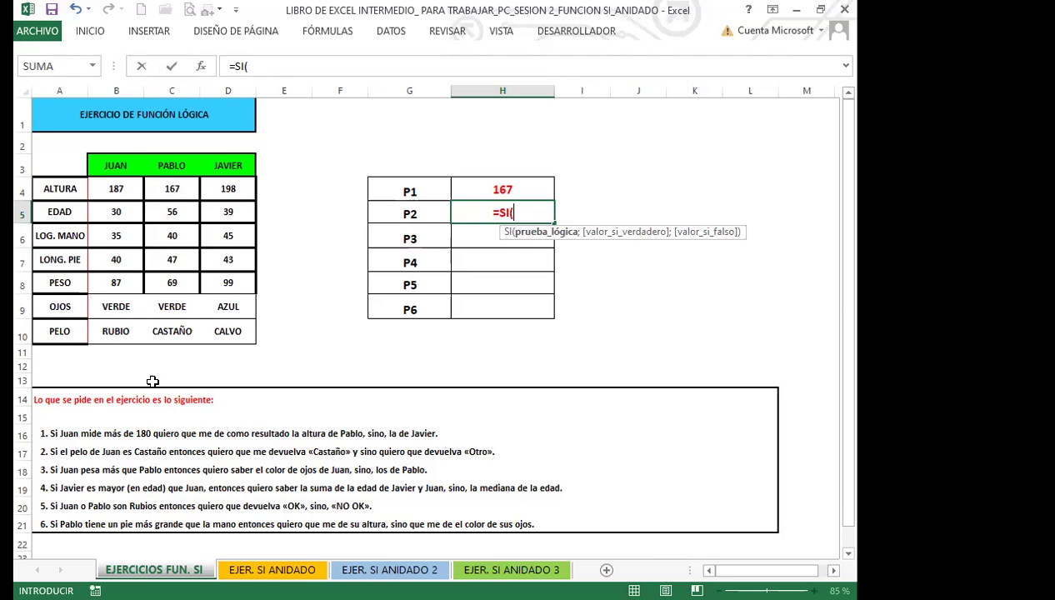
Enter the test B10="CASTAÑO" in H5, with results "CASTAÑO" and "OTRO".
left_click(115, 332)
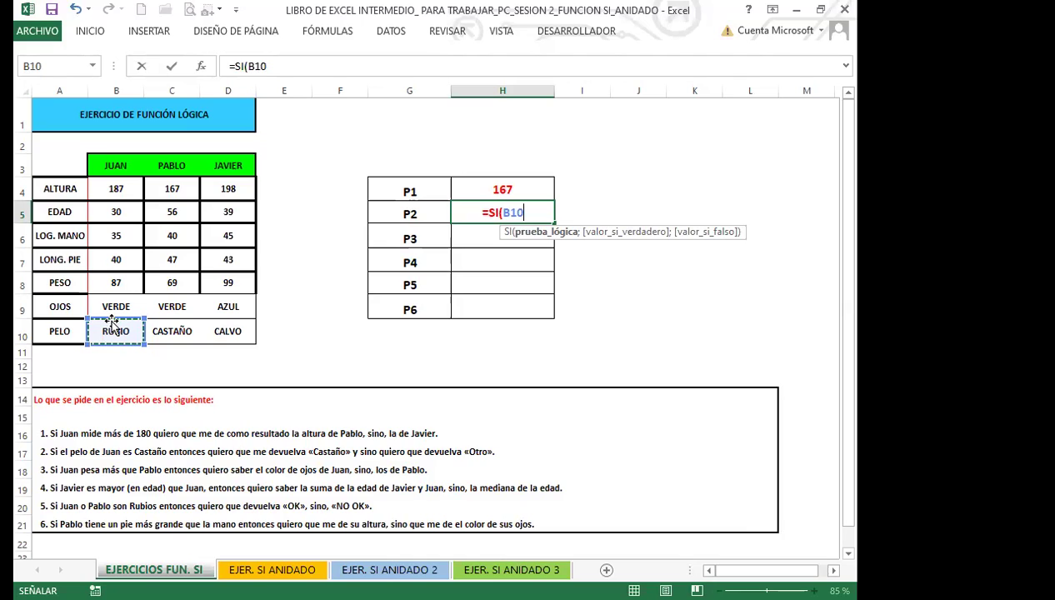
type("=")
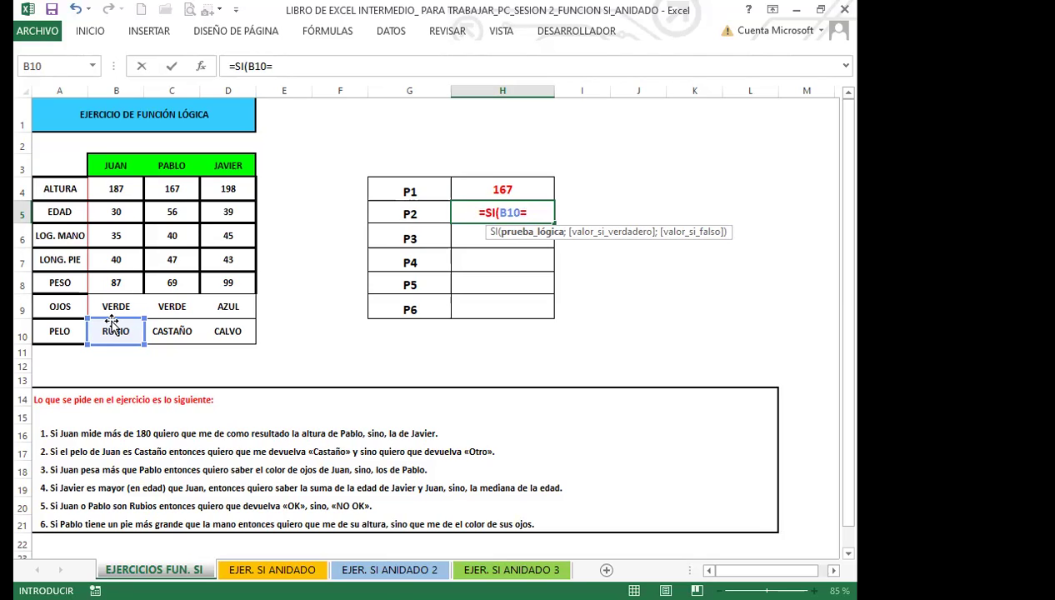
type("\"")
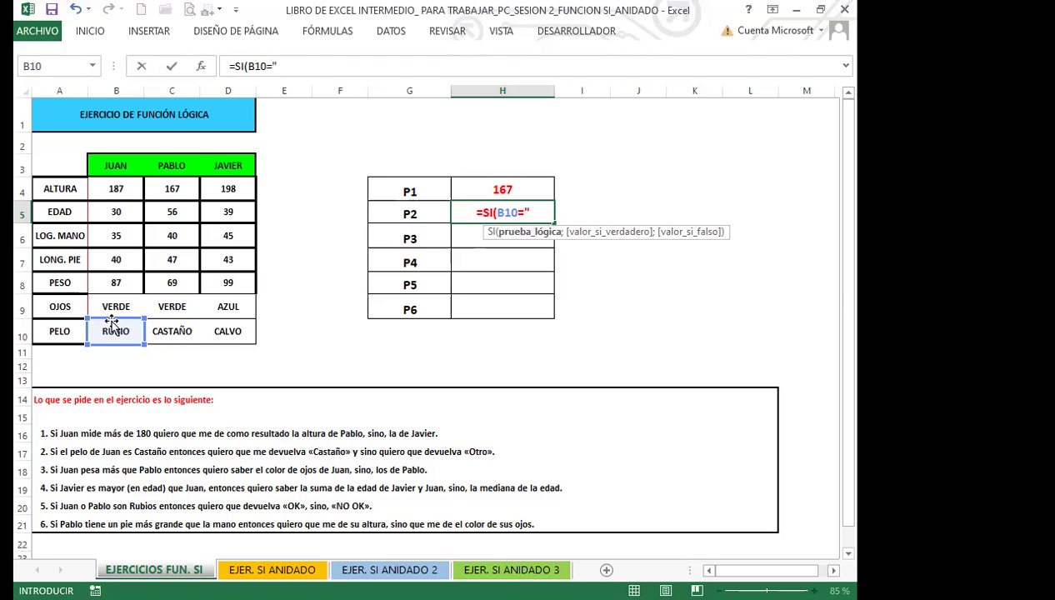
type("CASTAÑO\"")
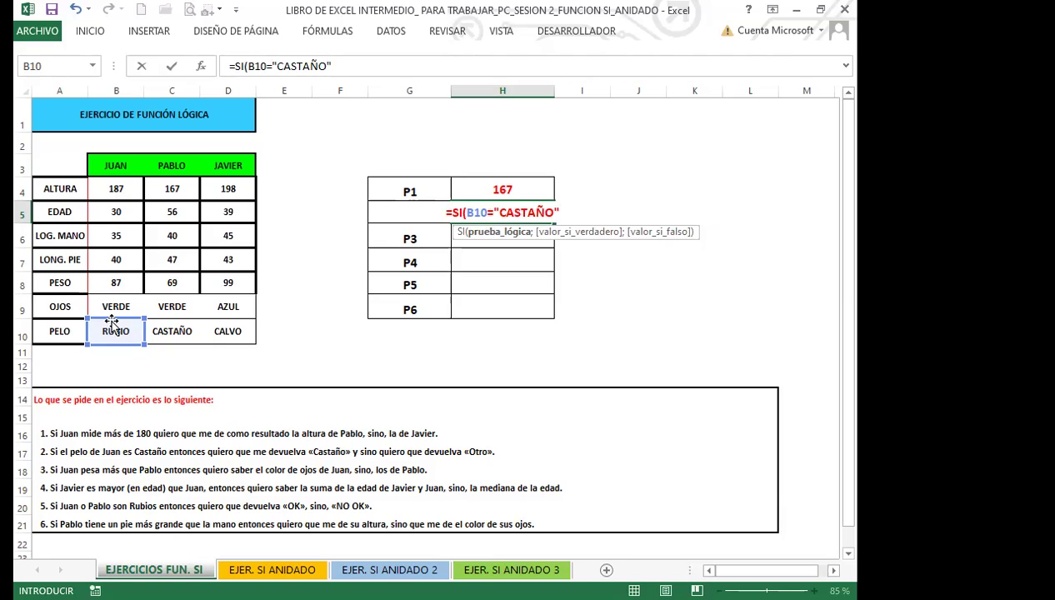
type(";")
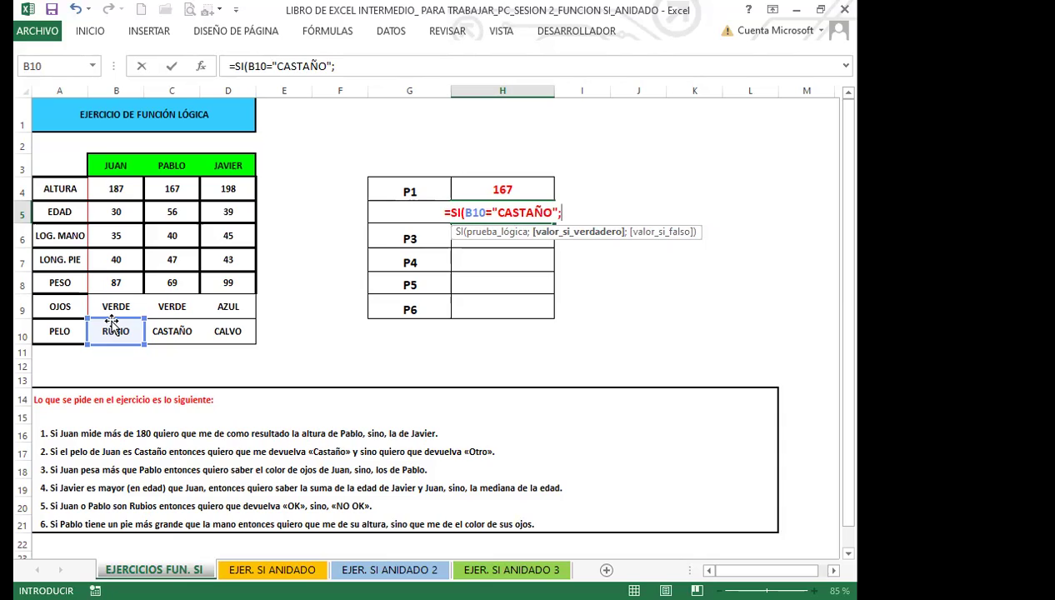
type("\"")
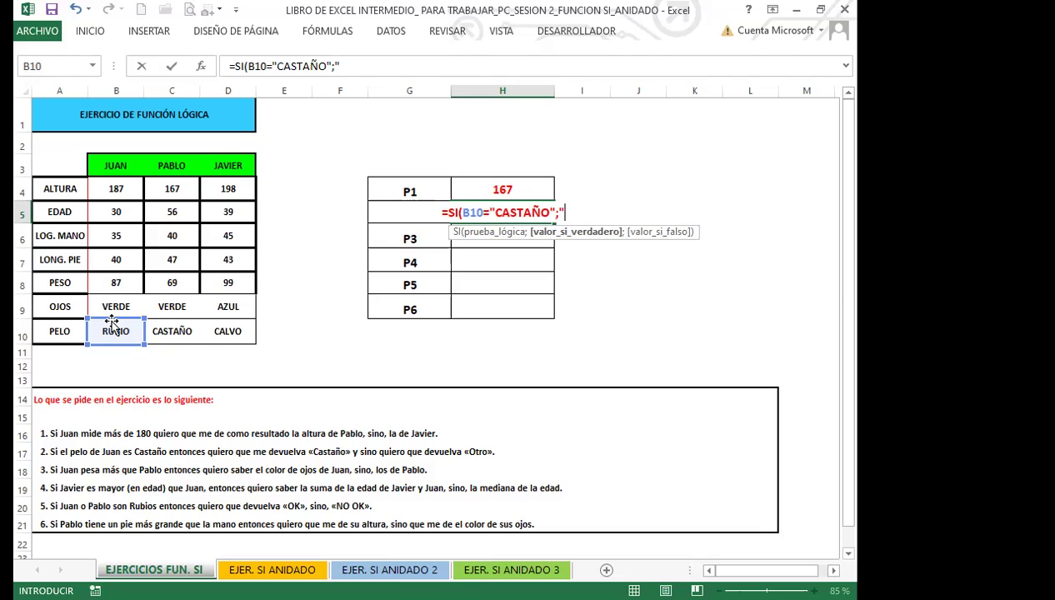
type("CASTAÑO")
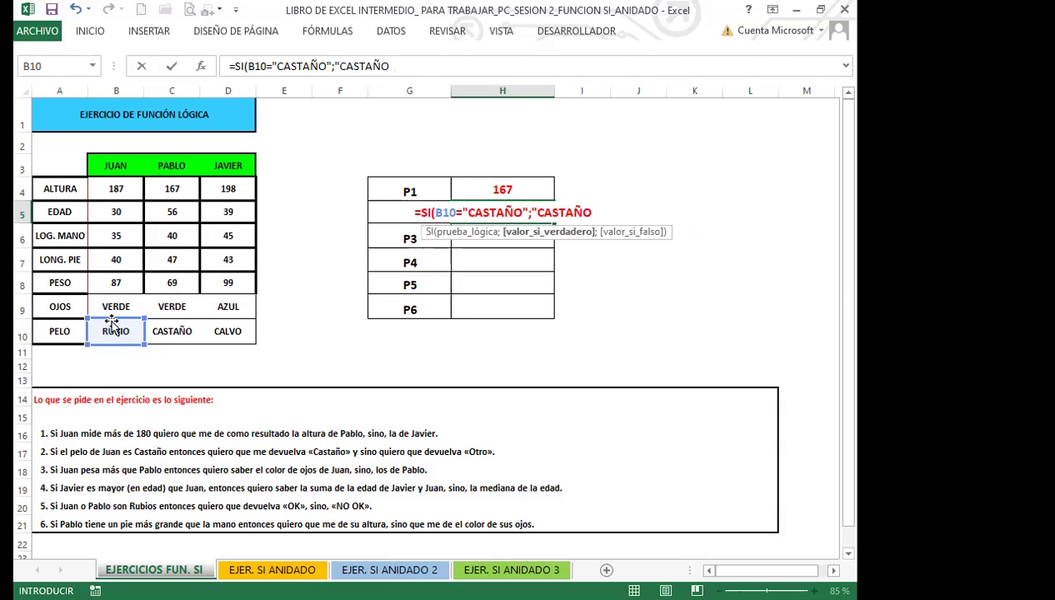
type("\"")
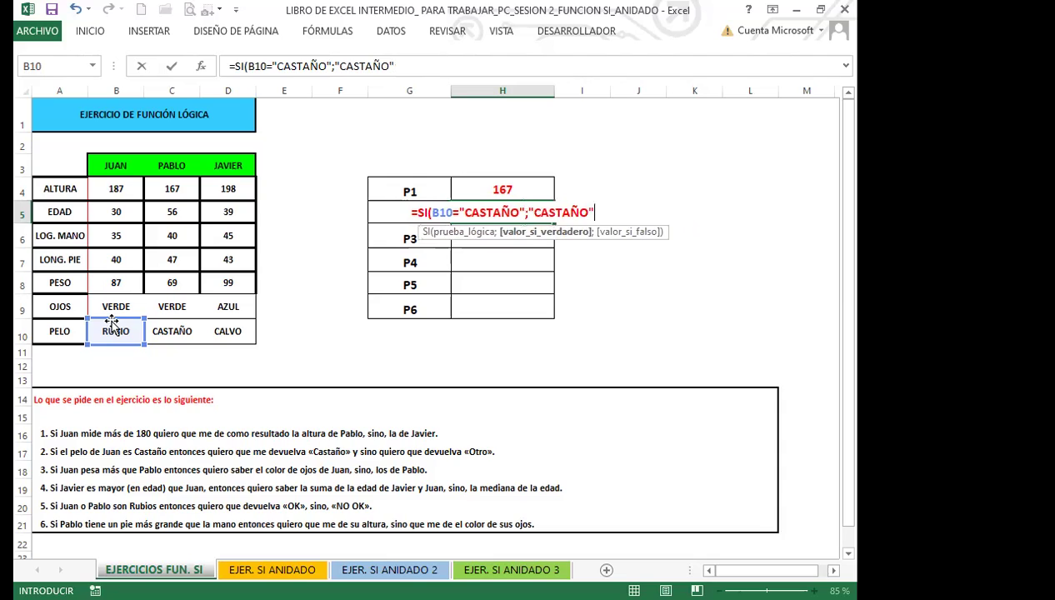
type(";\"")
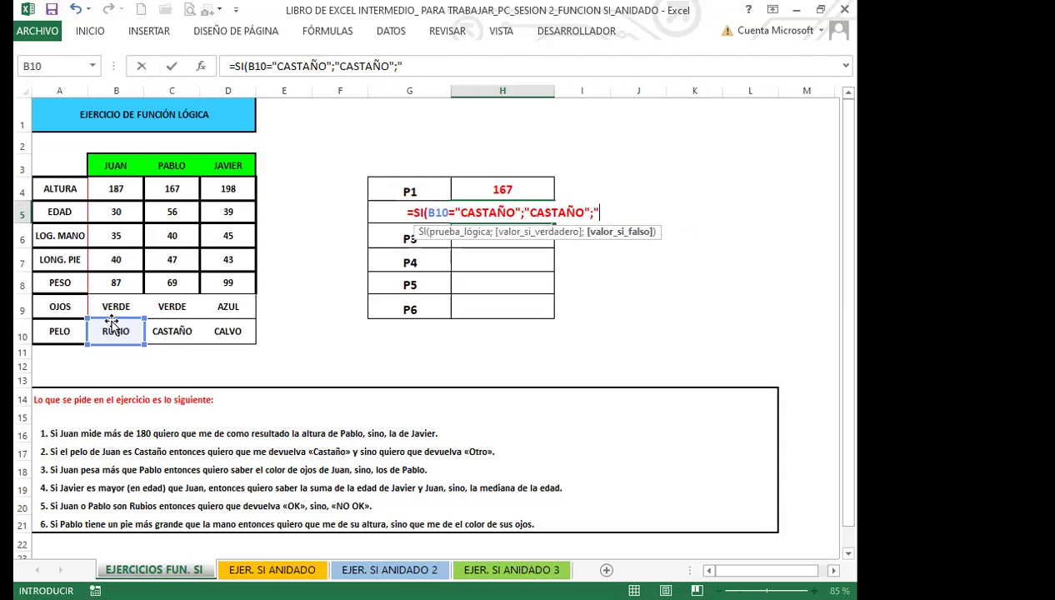
type("OTRO\"")
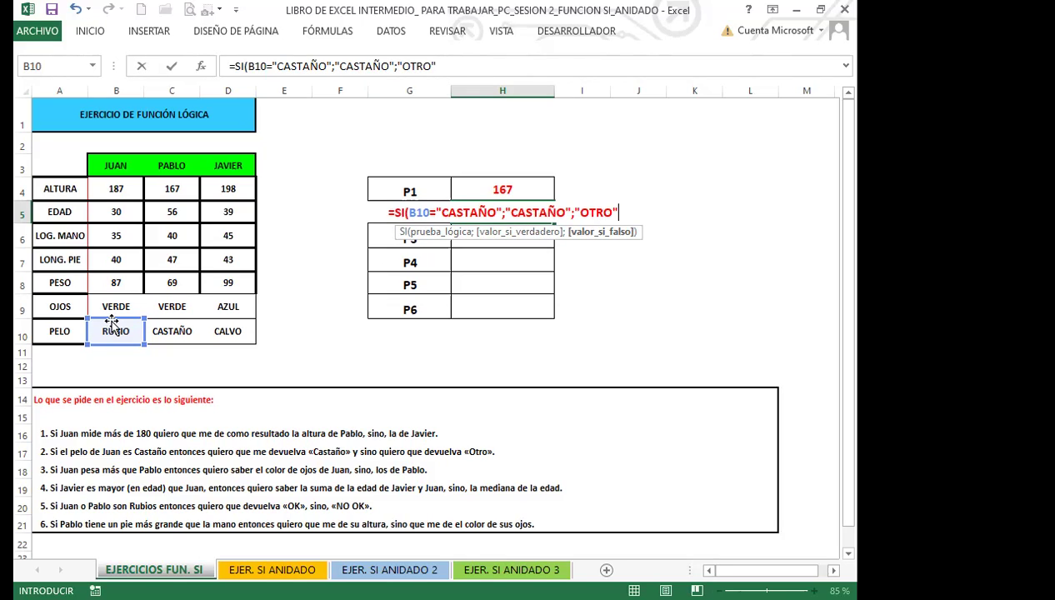
Commit H5 so it shows OTRO, and start =SI( in H6.
key("Return")
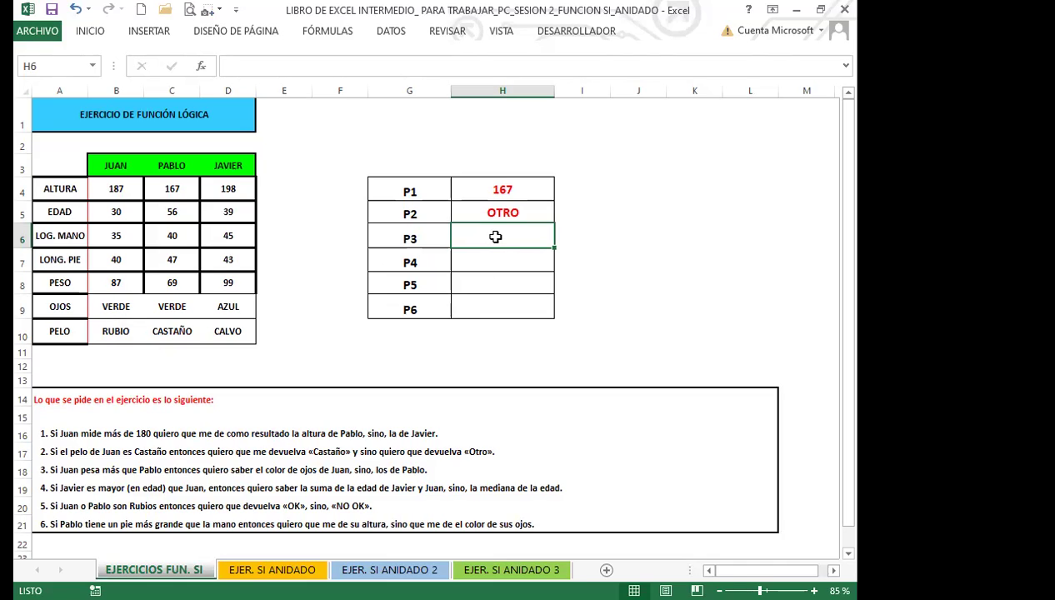
type("=")
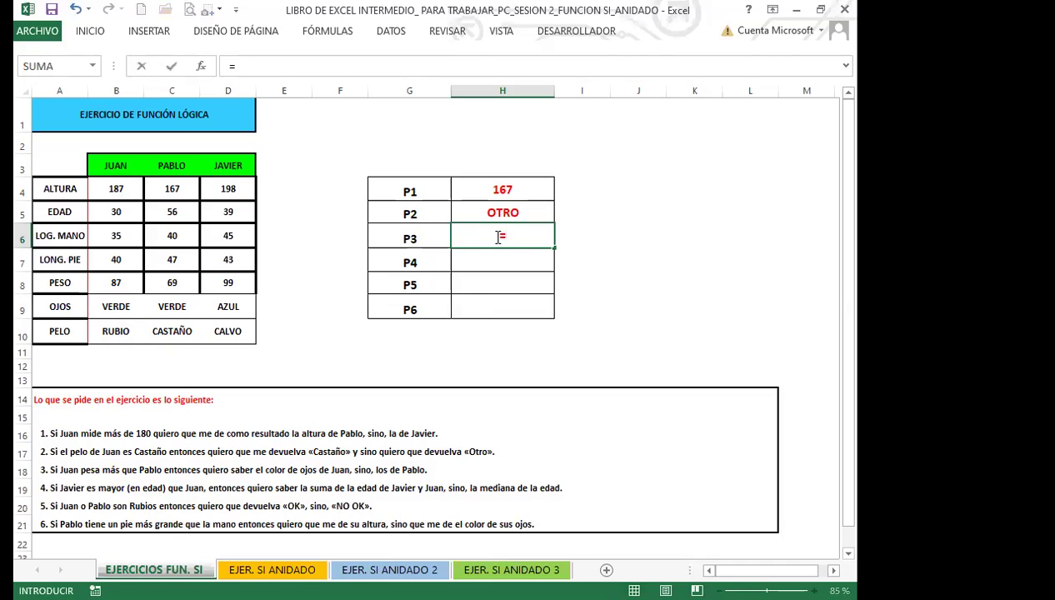
type("SI")
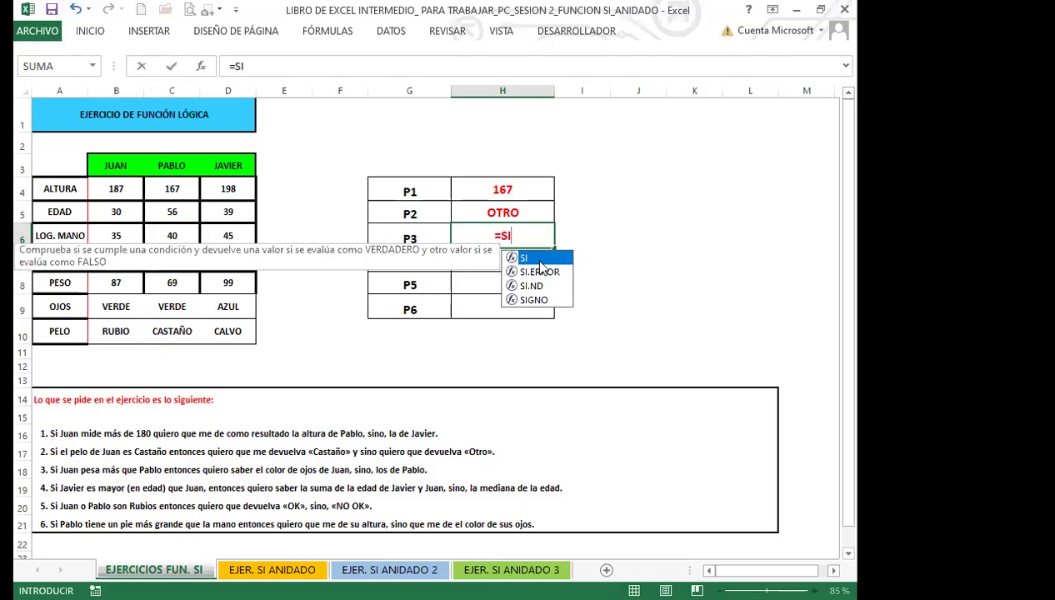
type("(")
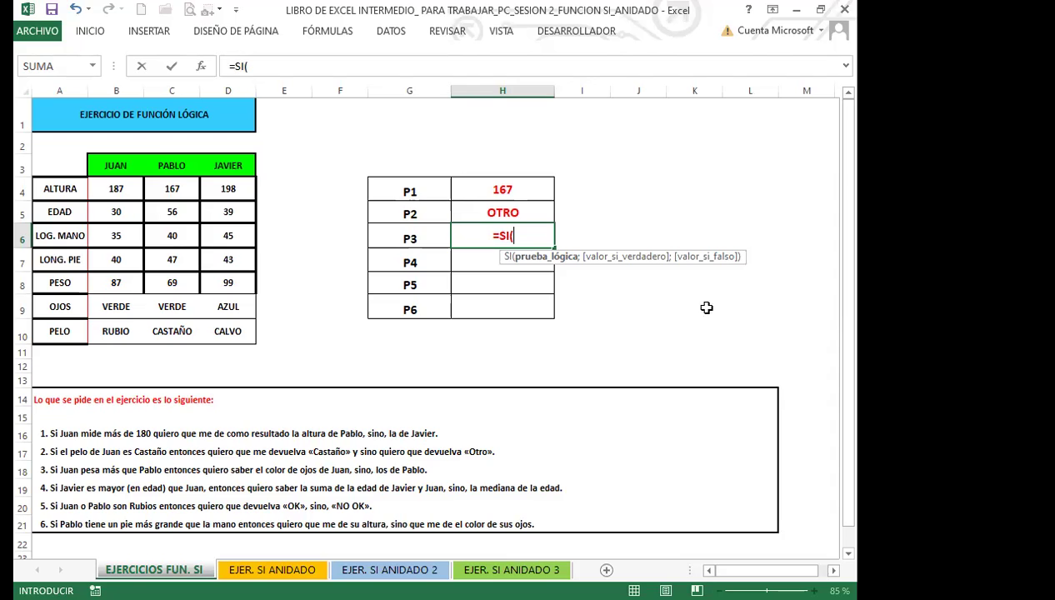
Build H6's partial formula =SI(B8>C8;C9; comparing Juan's and Pablo's weights.
left_click(121, 286)
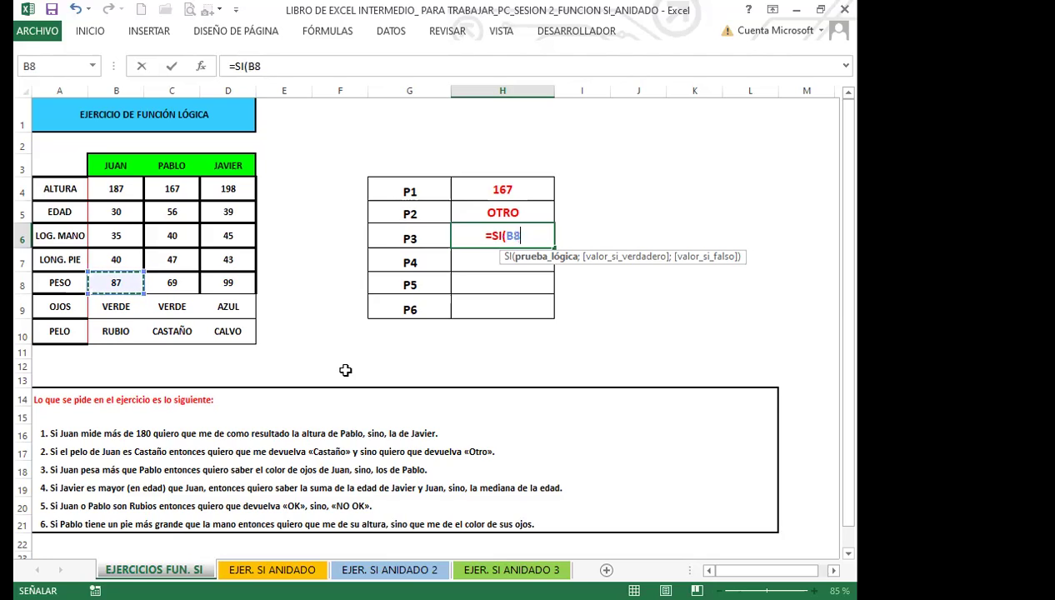
type(">")
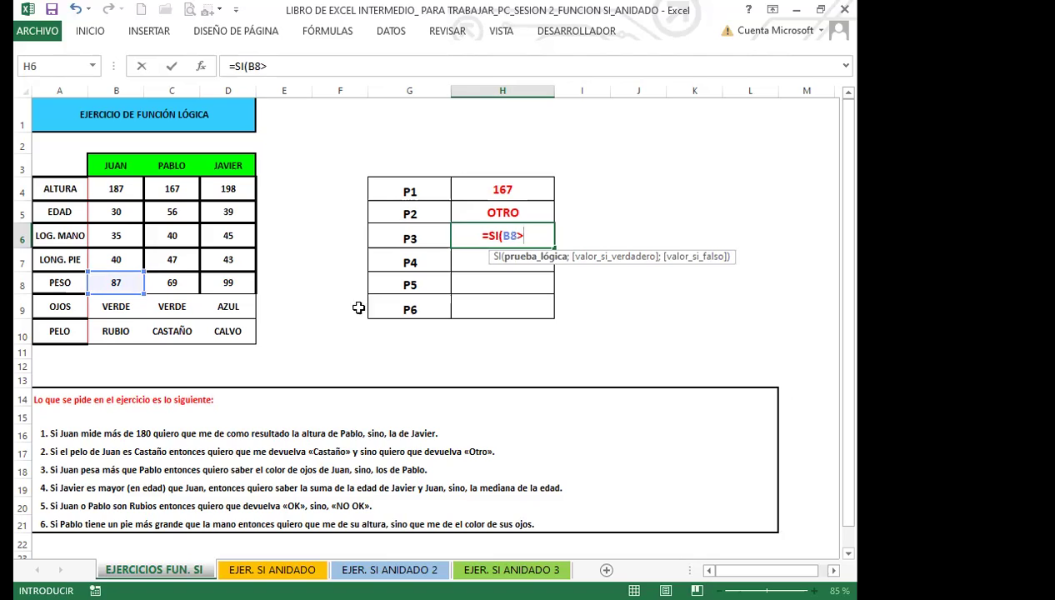
left_click(178, 286)
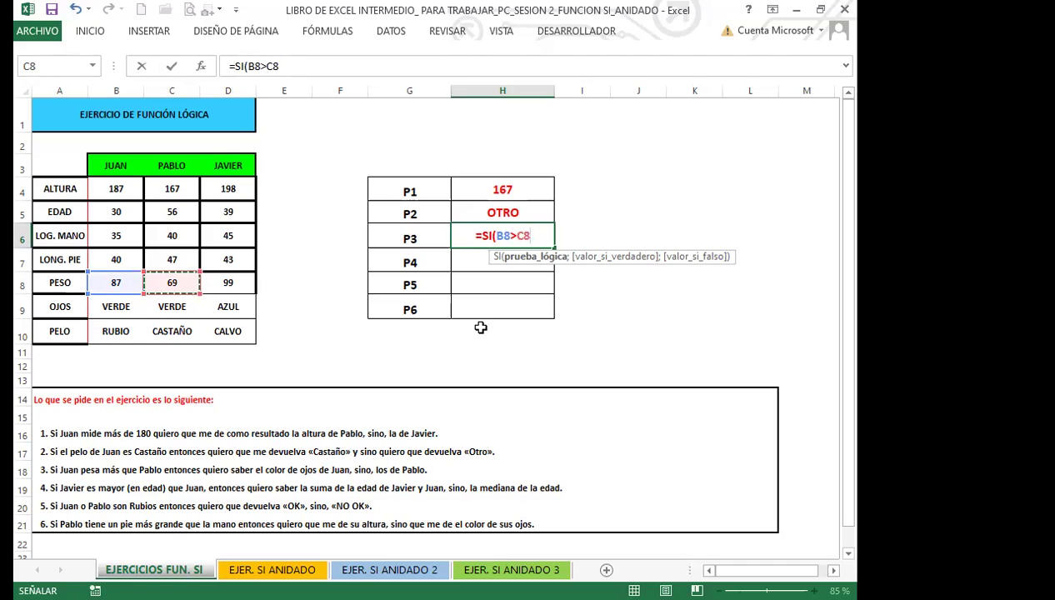
type(";")
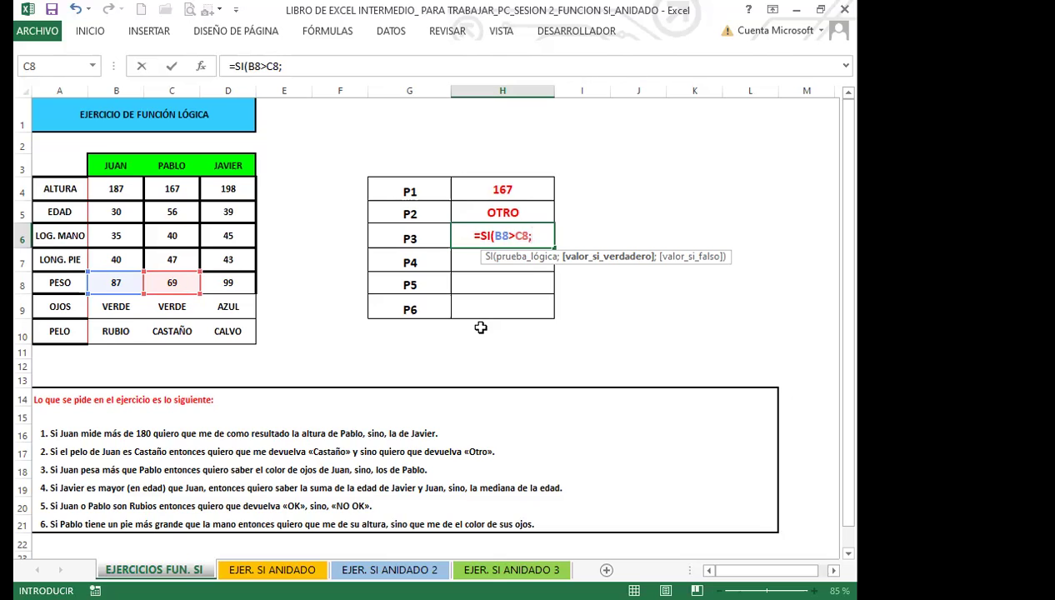
left_click(178, 306)
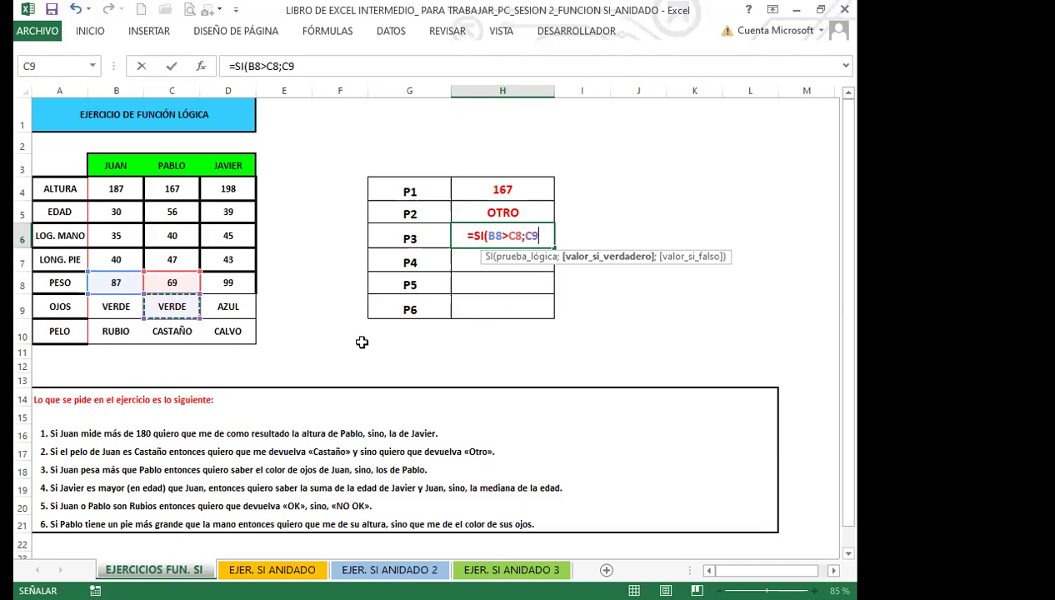
type(";")
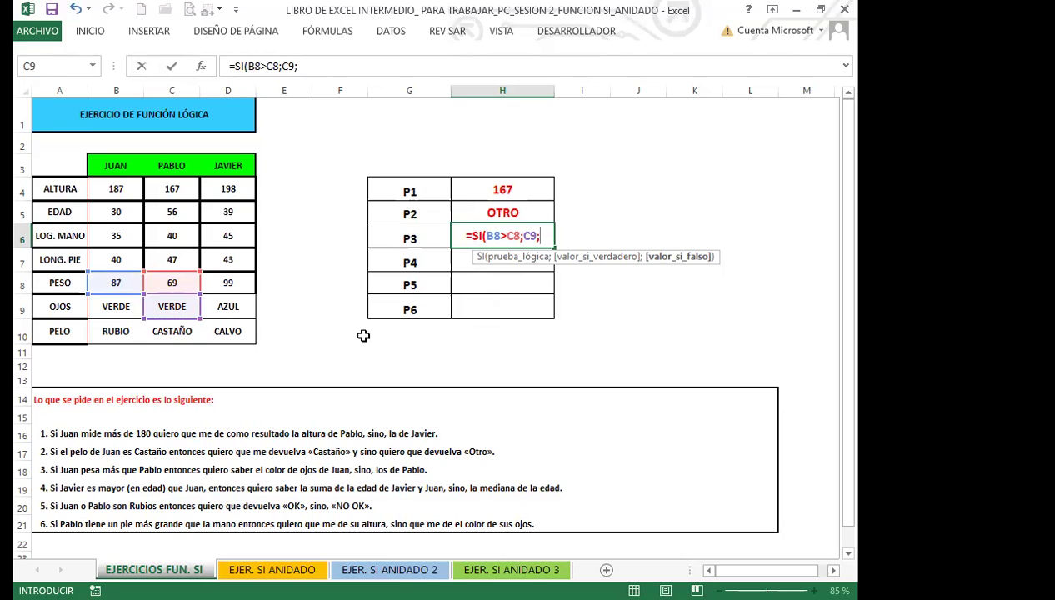
left_click(536, 234)
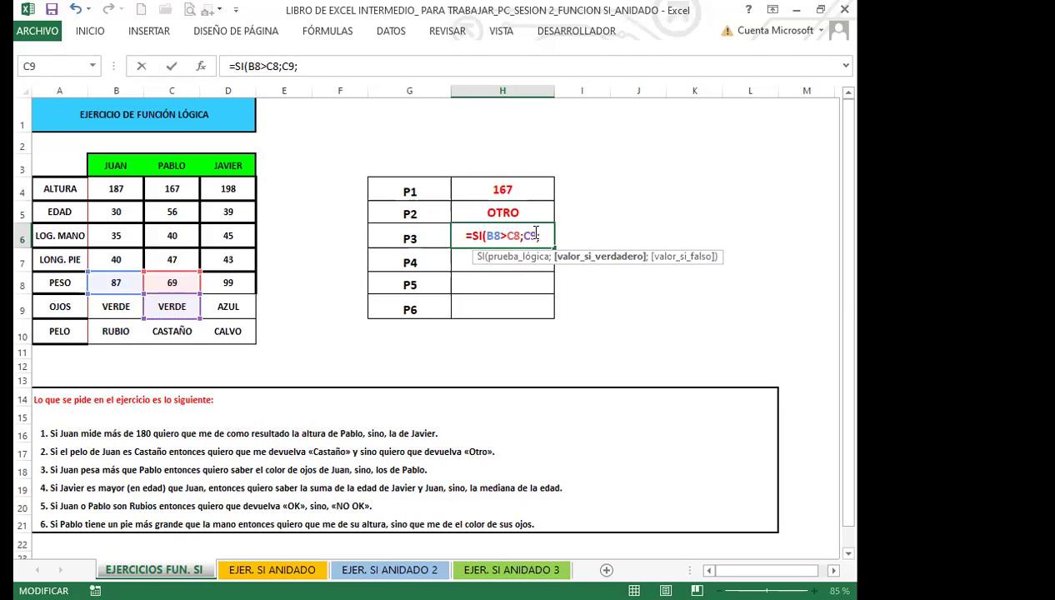
Correct H6 to =SI(B8>C8;B9;C9) so it displays VERDE.
key("BackSpace")
key("BackSpace")
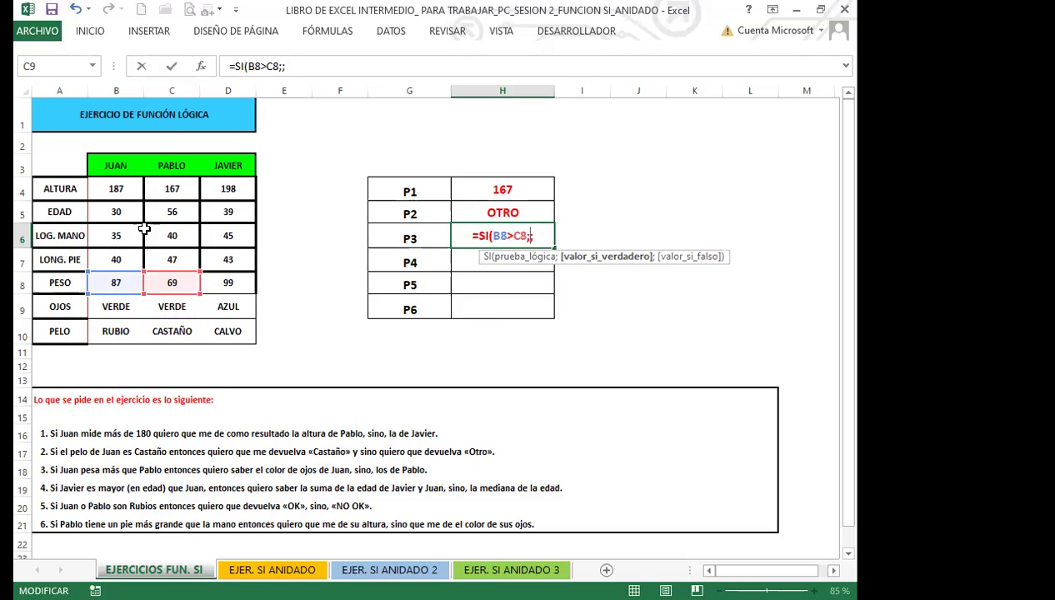
left_click(109, 307)
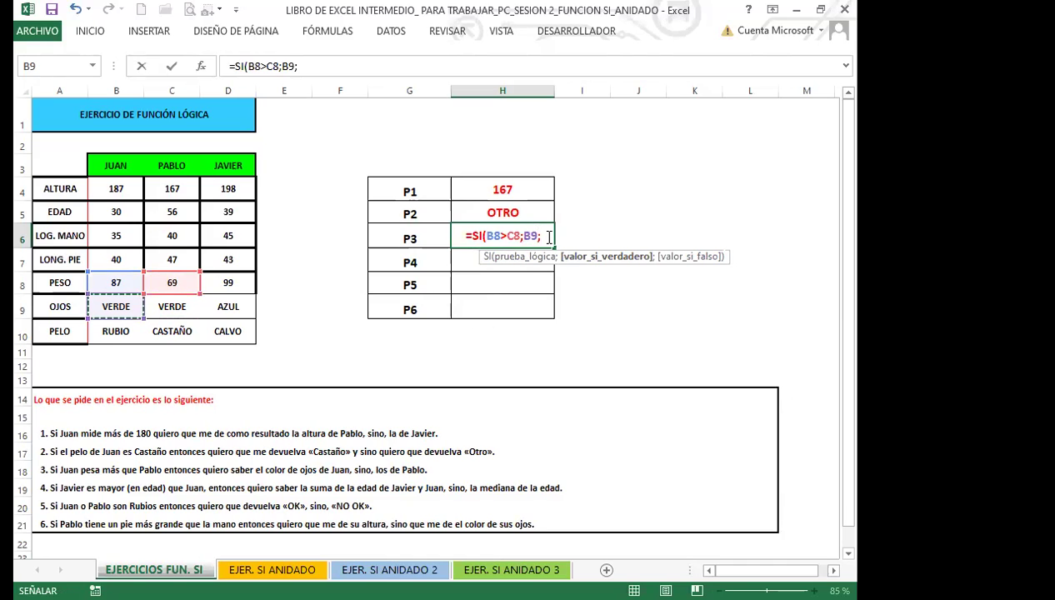
left_click(180, 281)
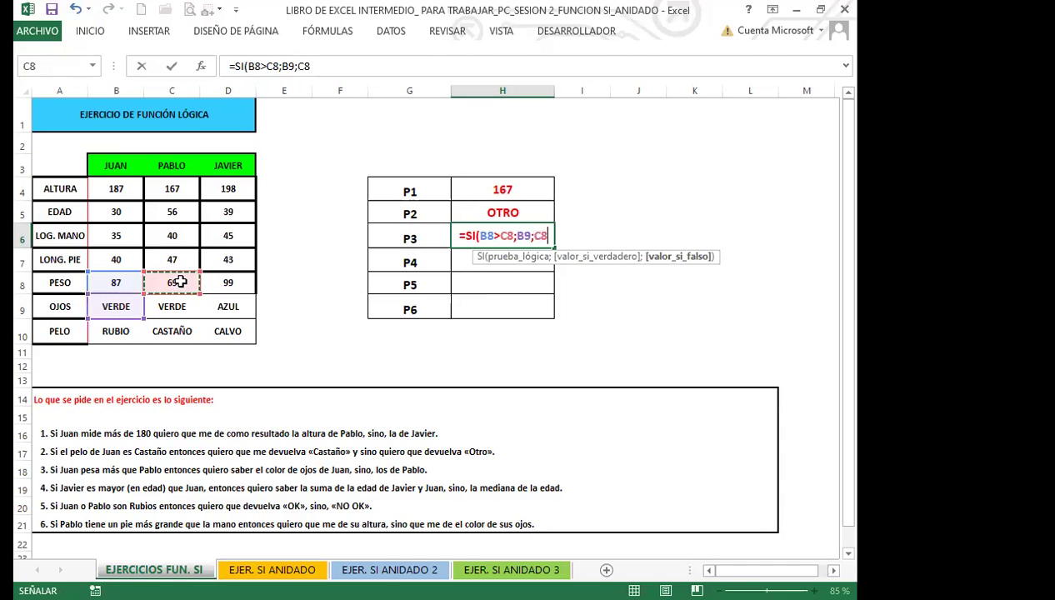
left_click(171, 306)
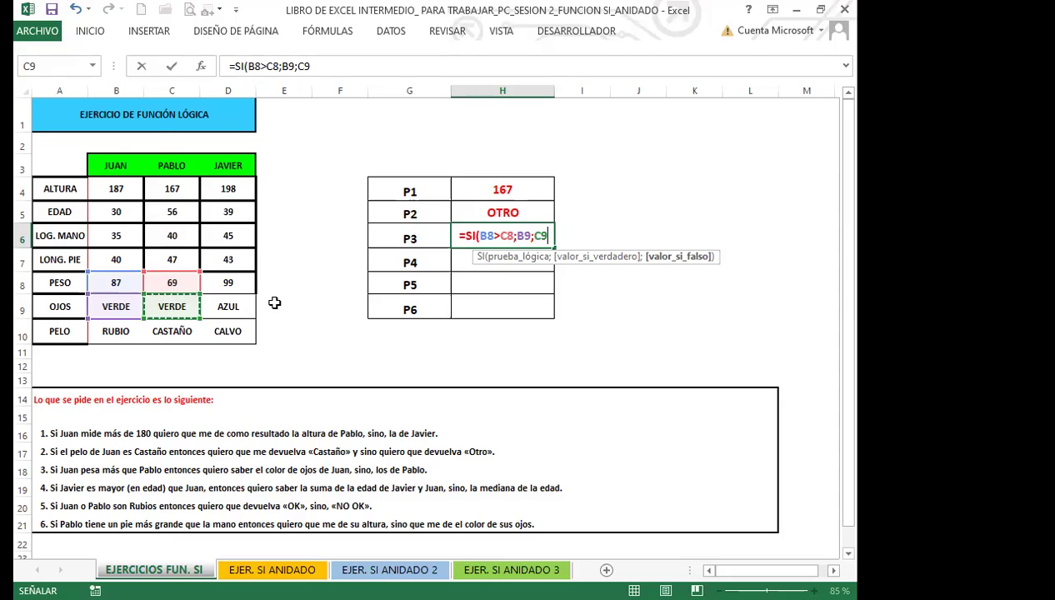
key("Return")
left_click(497, 238)
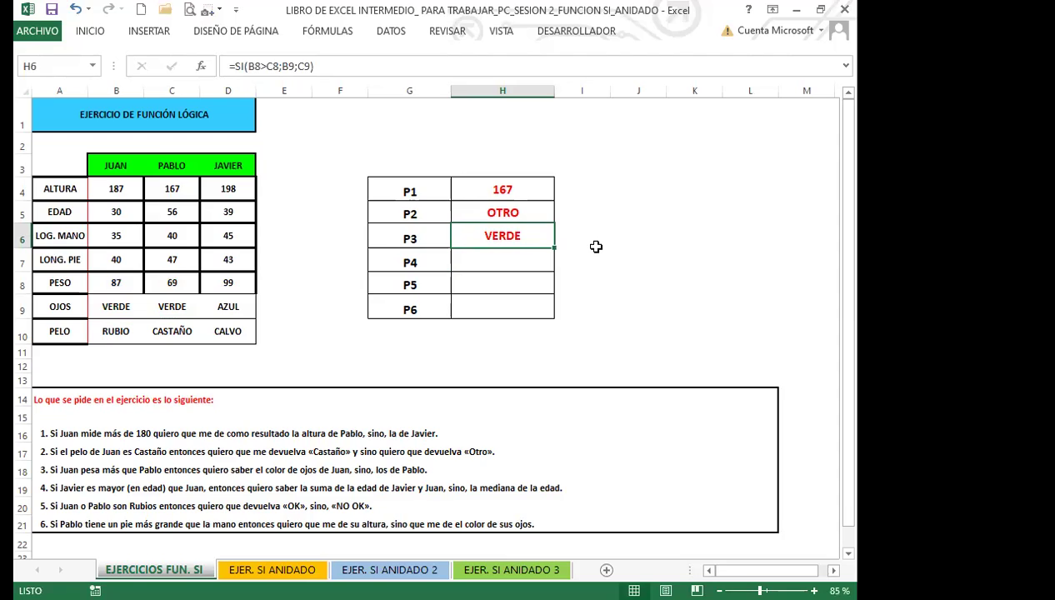
In H7, enter =SI(D5>B5;SUMA( to test whether Javier is older than Juan.
left_click(534, 261)
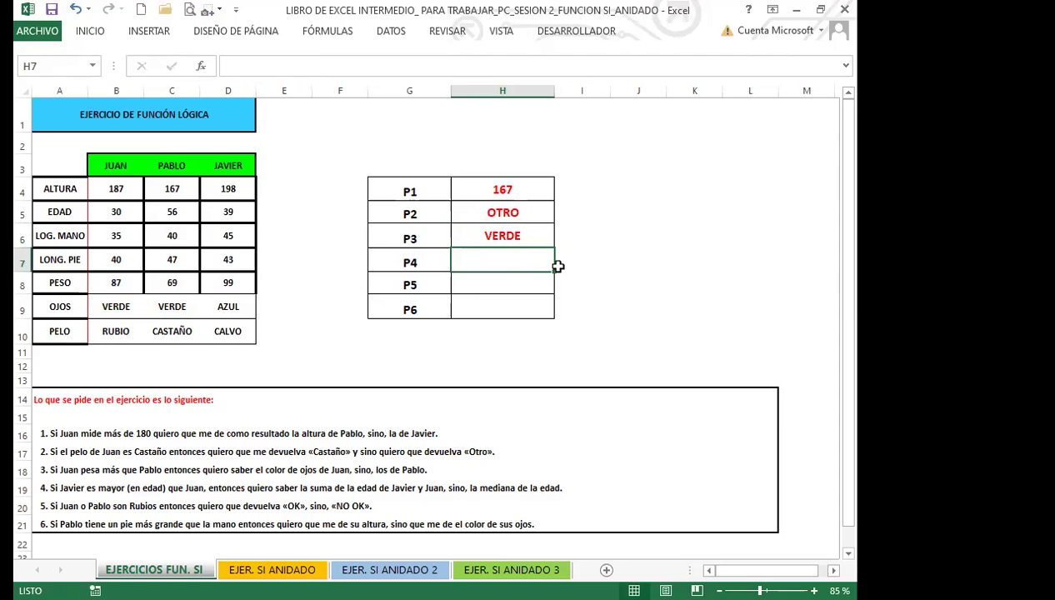
type("=S")
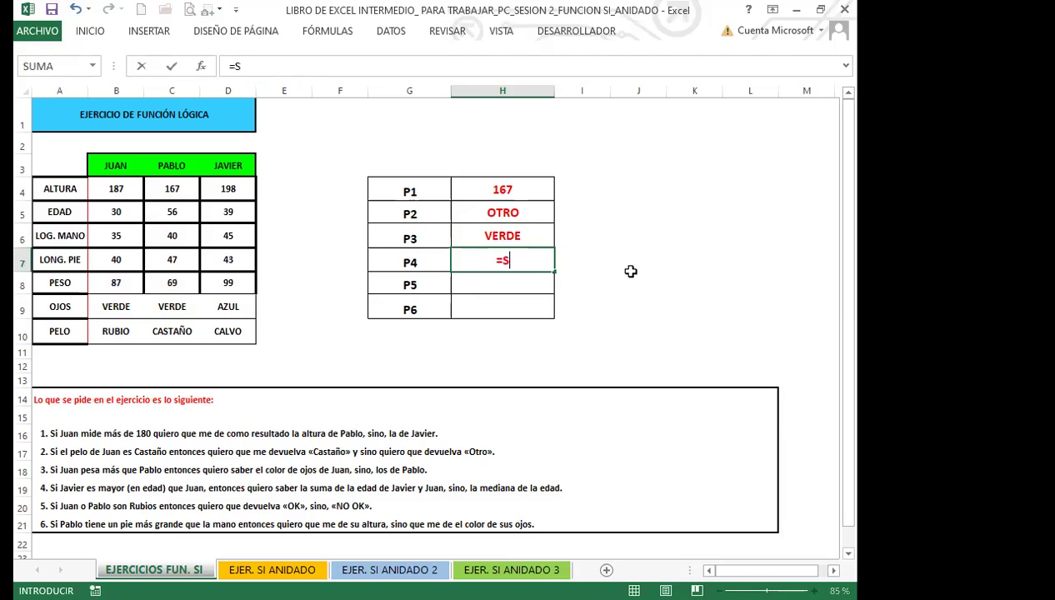
type("I(")
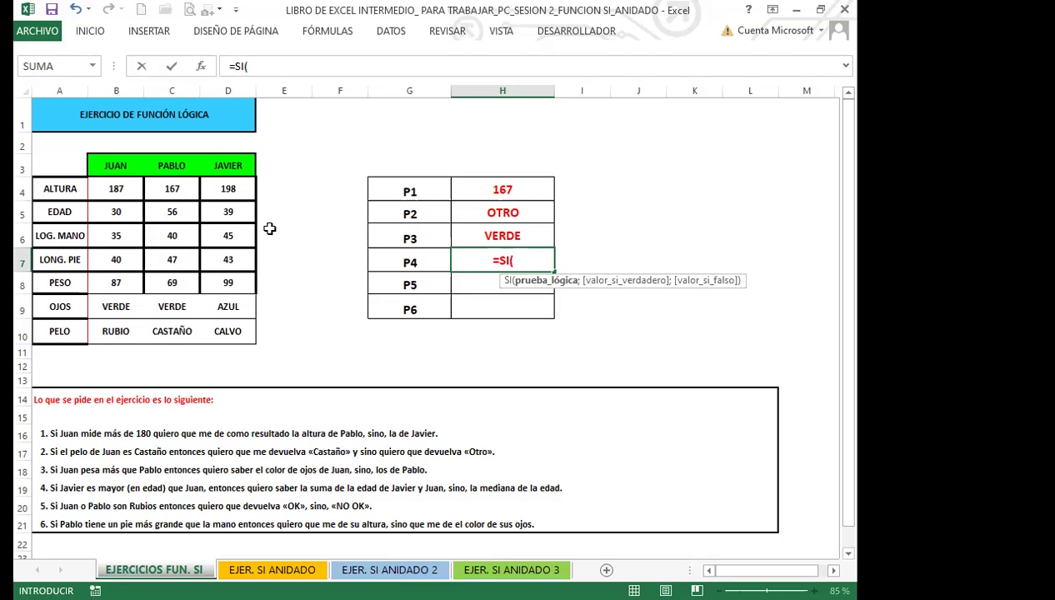
type("D5")
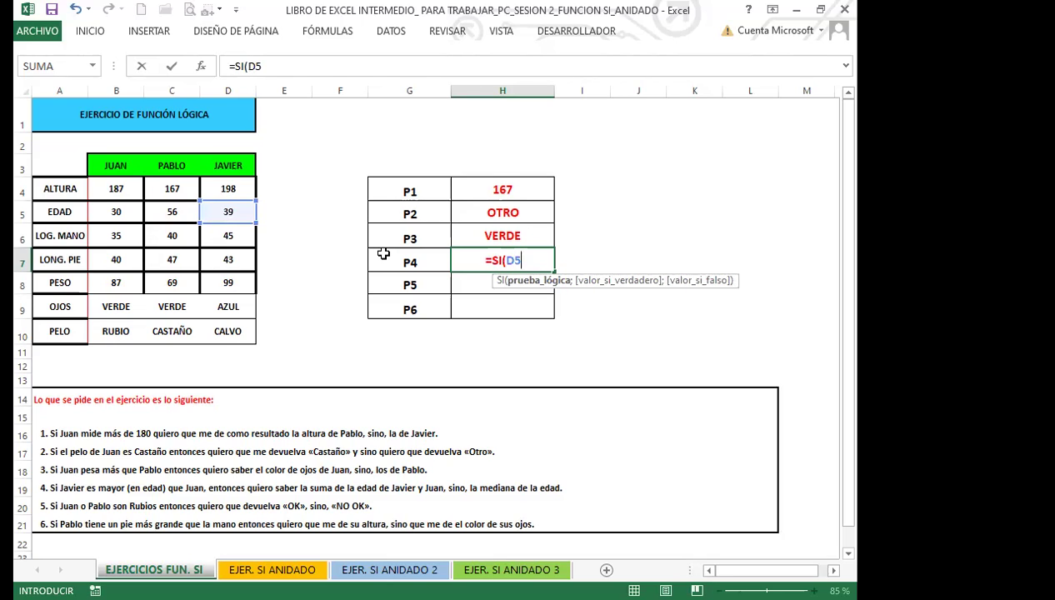
type(">")
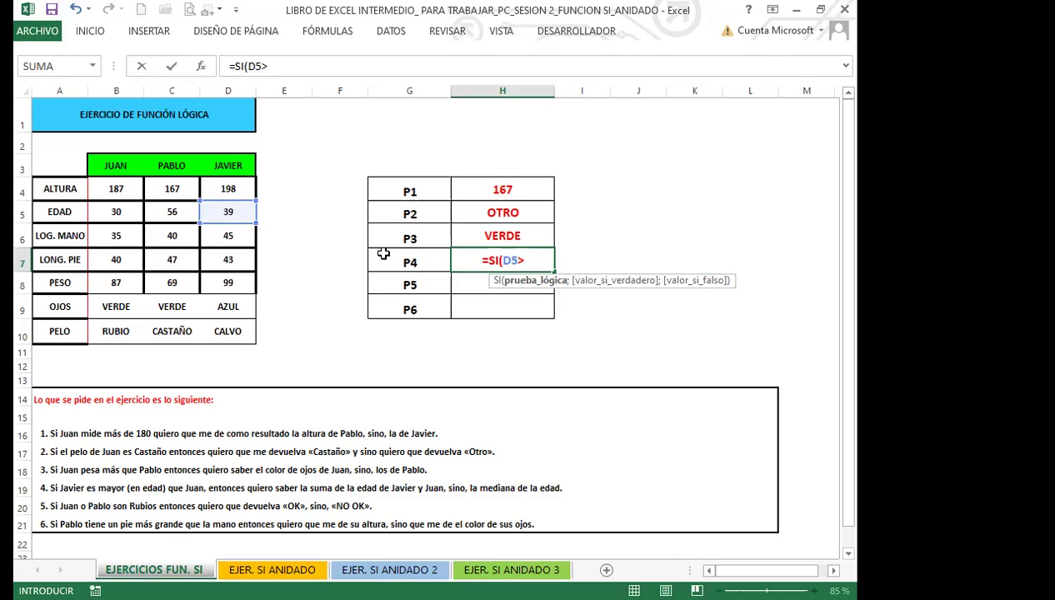
type("B5")
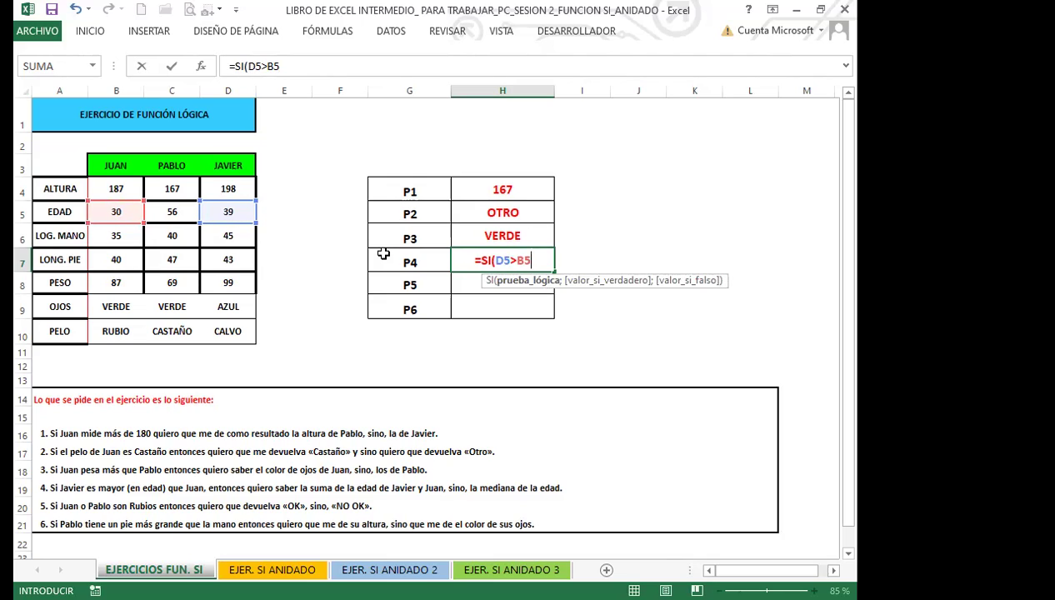
type(";")
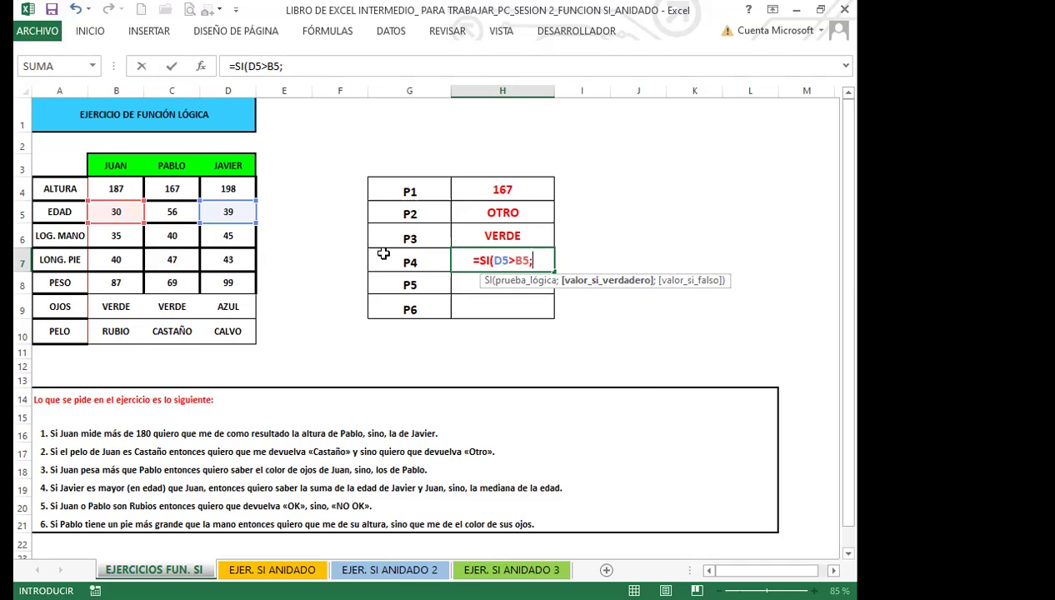
type("SUMA")
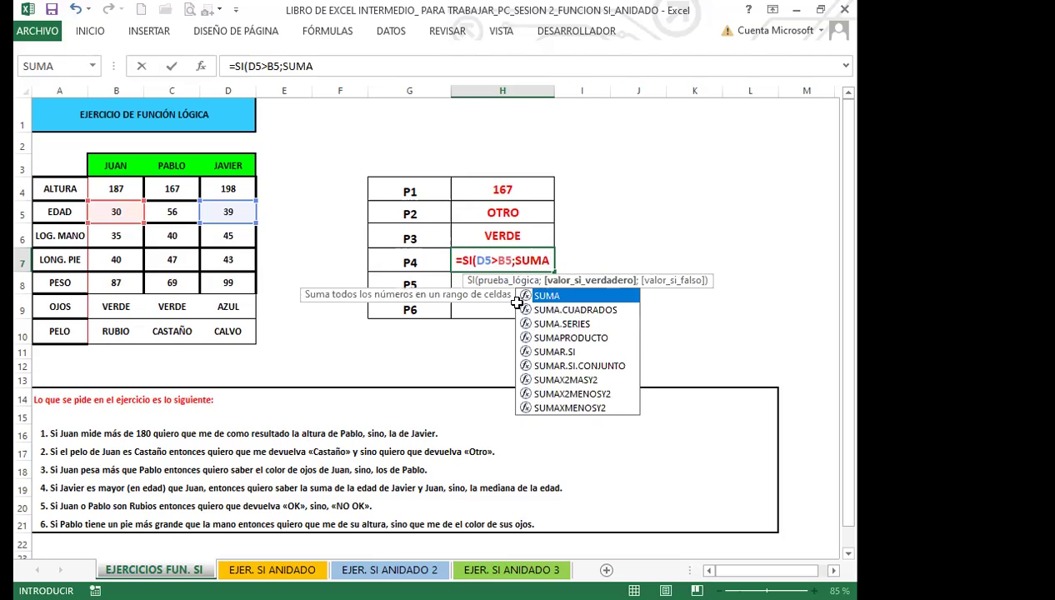
type("(")
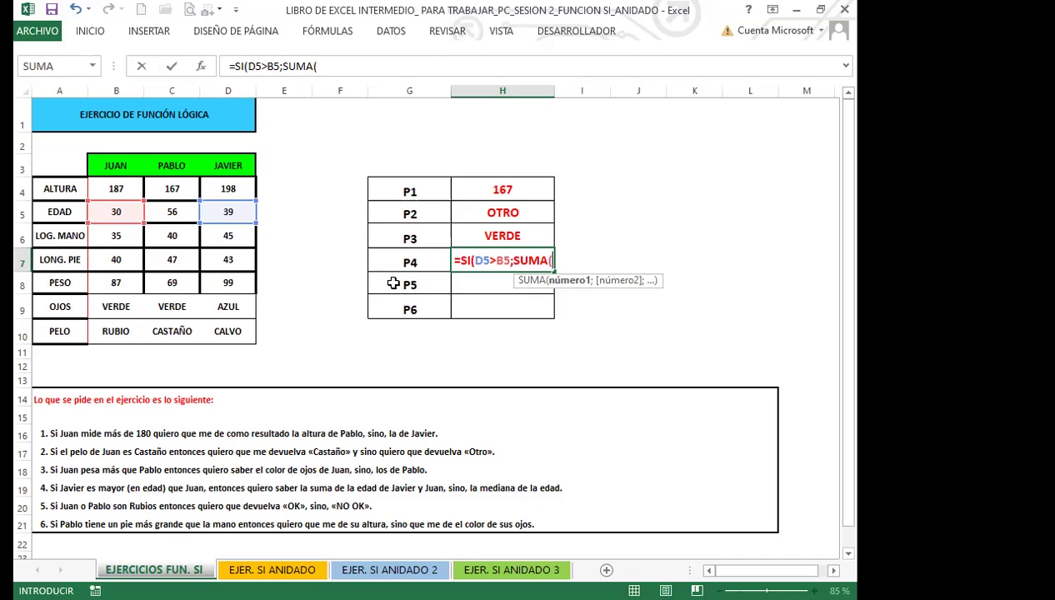
Add B5;D5 as the SUMA arguments and begin MEDIANA( as the false result.
type("B")
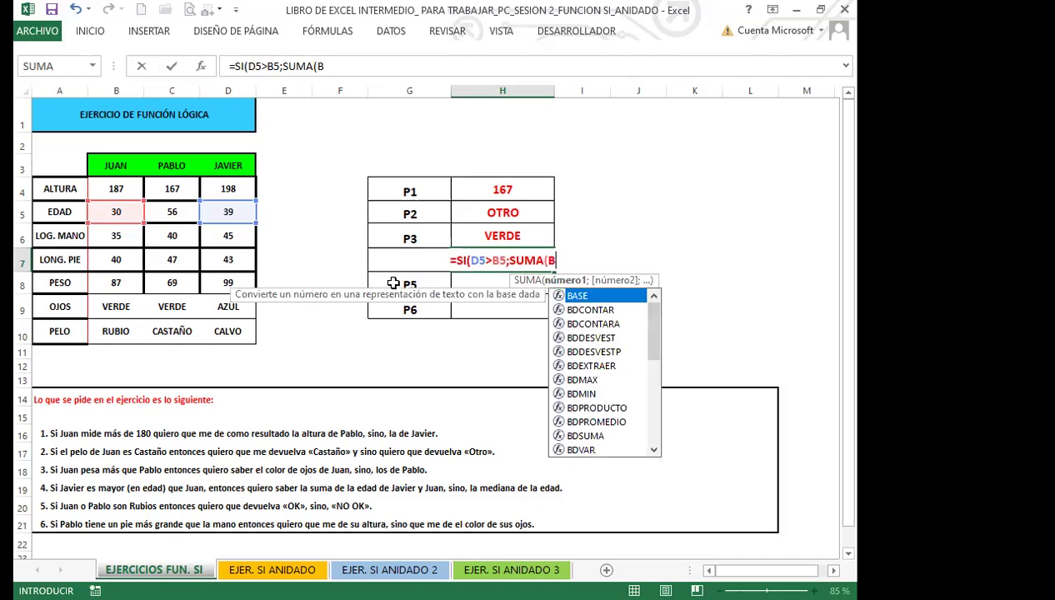
type("5;")
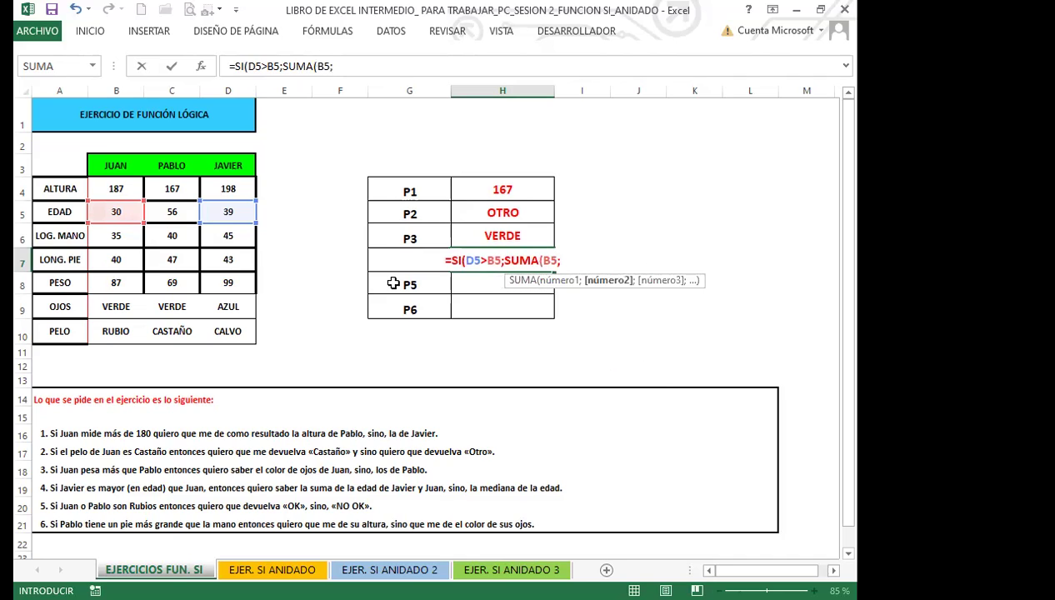
type("B")
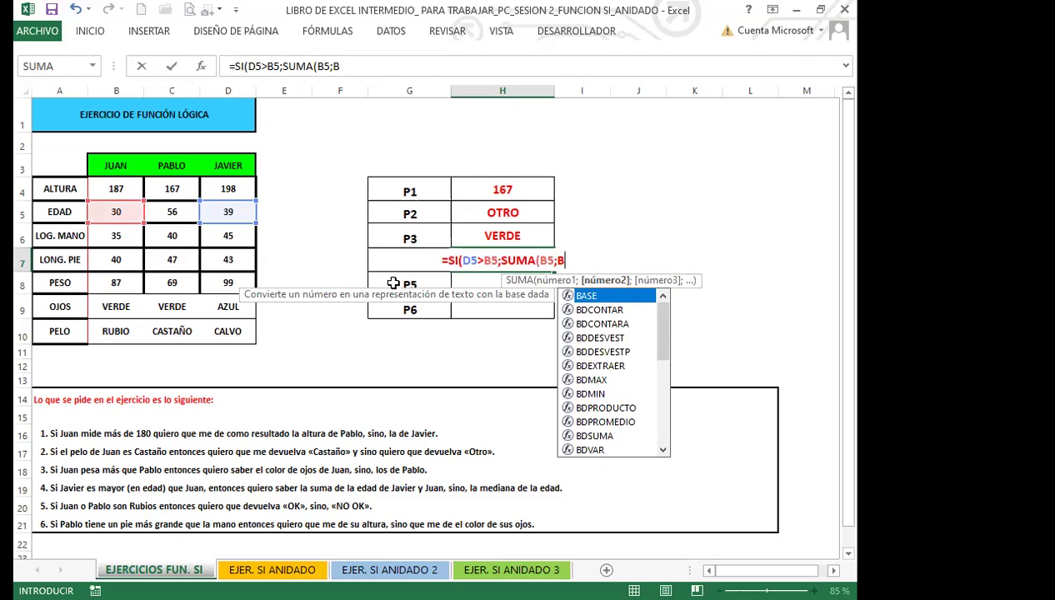
key("BackSpace")
type("D5")
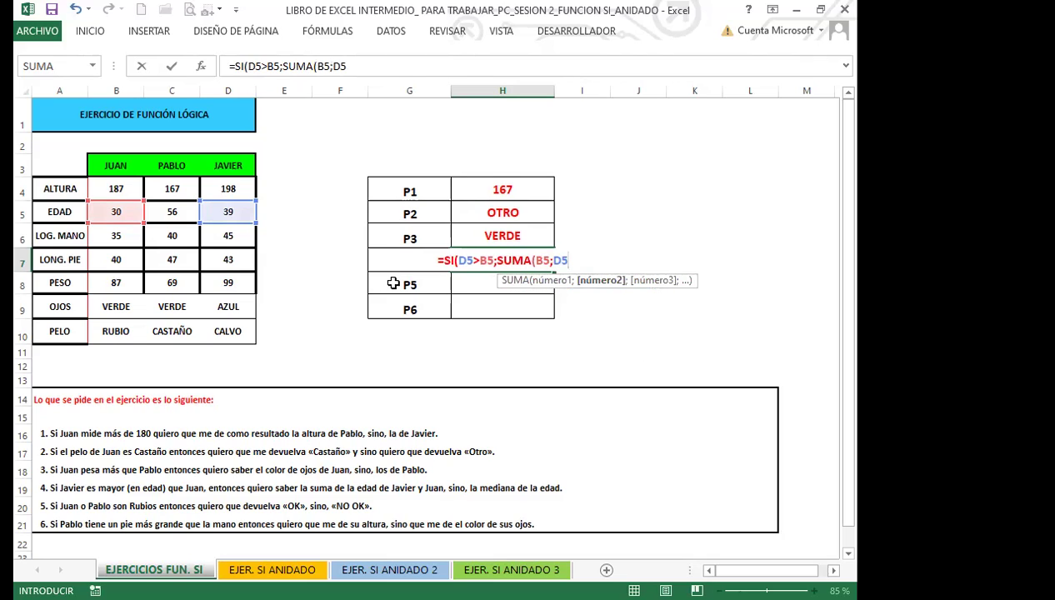
type(")")
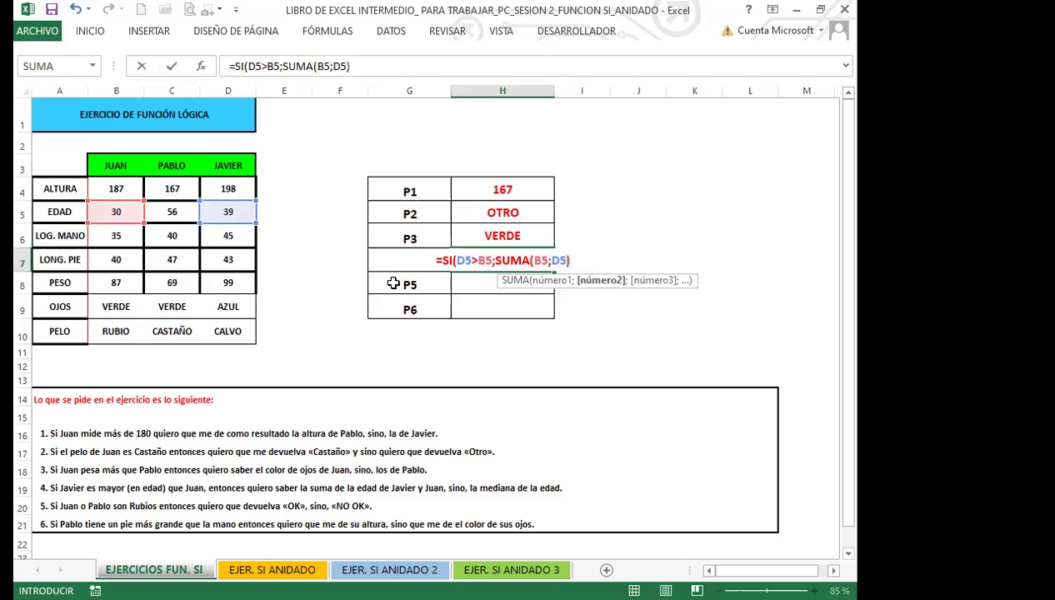
type(";")
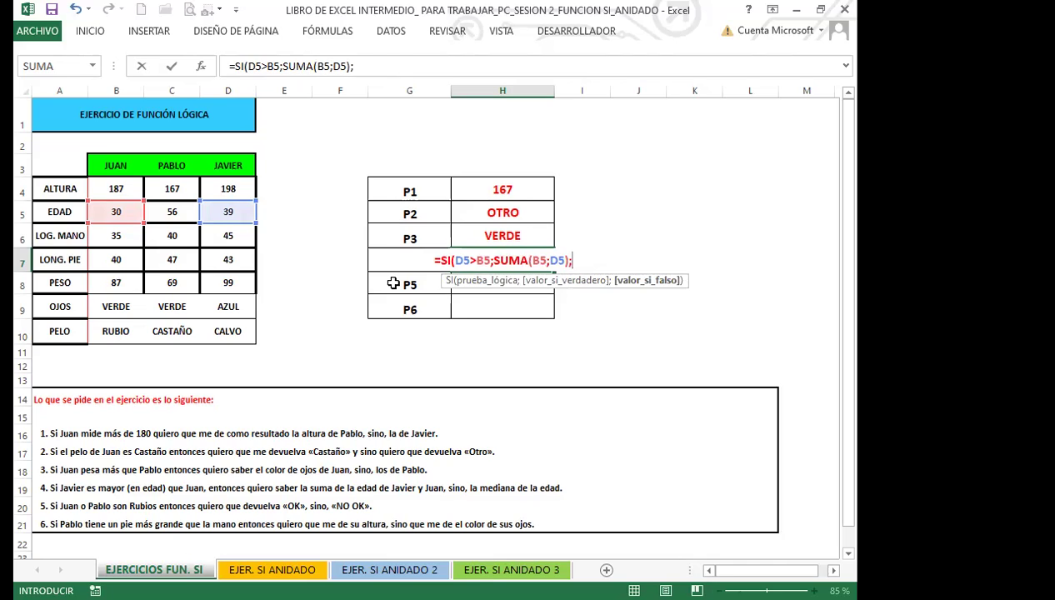
type("MEDIANA")
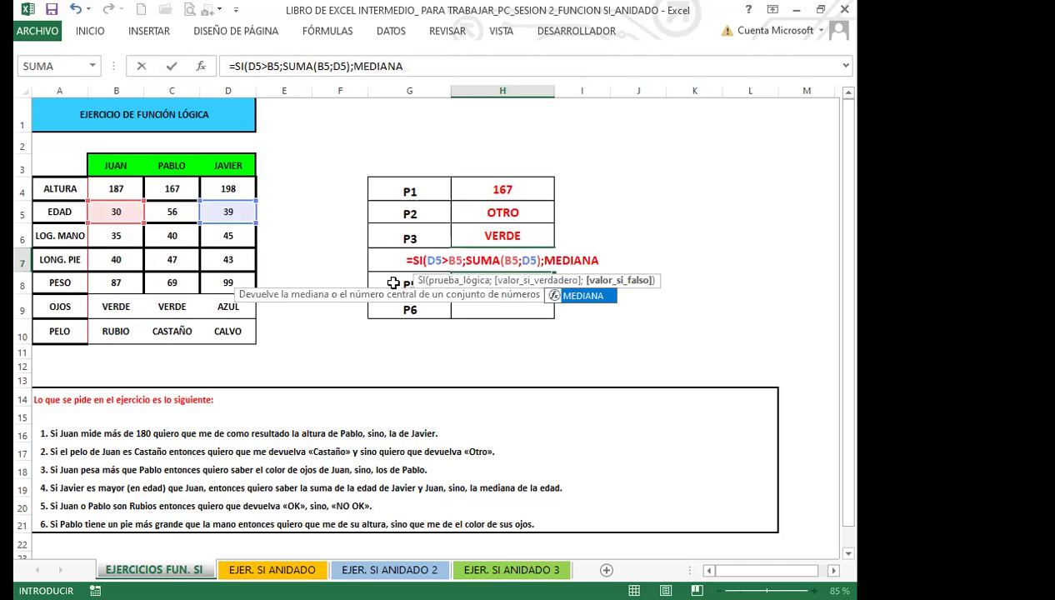
type("(")
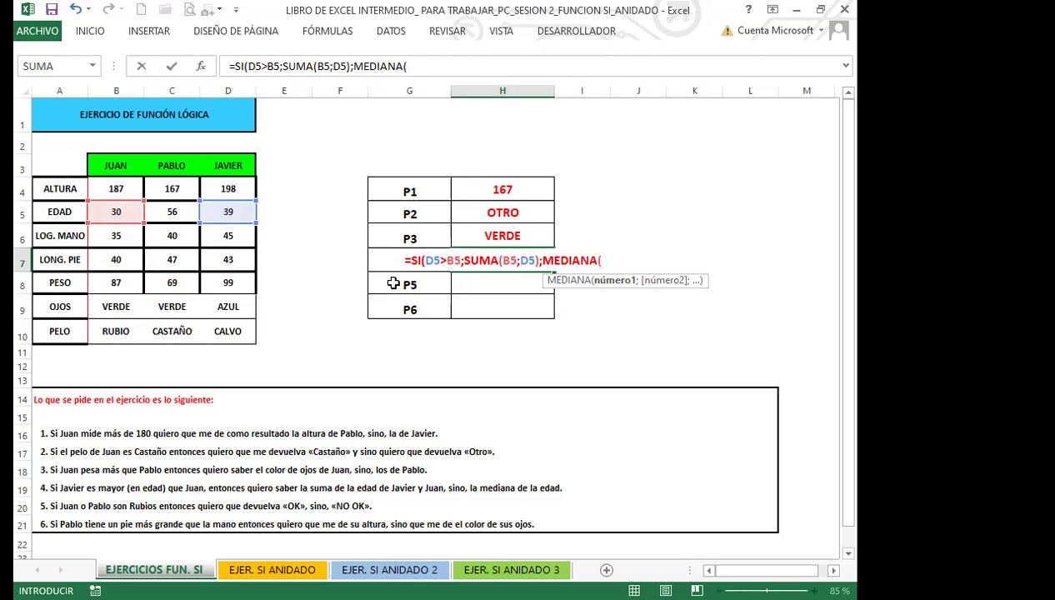
Finish H7's formula with MEDIANA(B5;D5) as the false result and commit it.
type("B5")
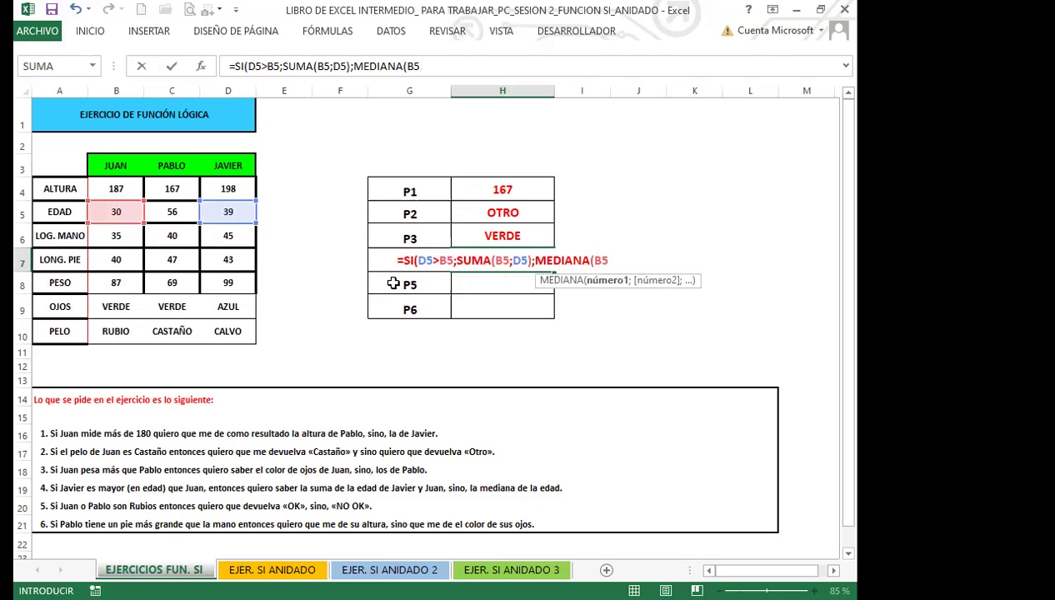
type(";D5")
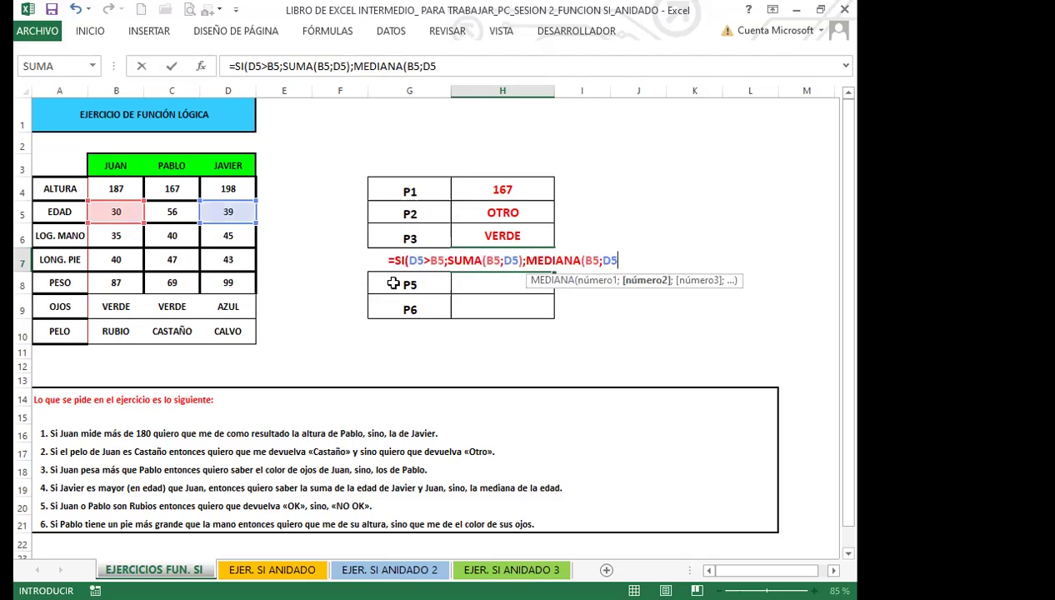
type(")")
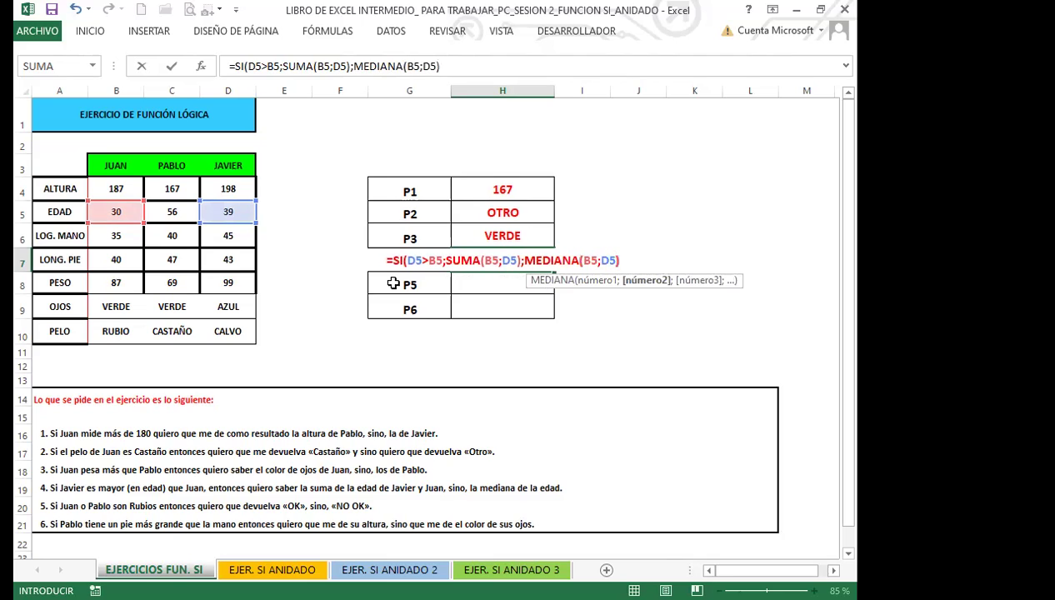
type(")")
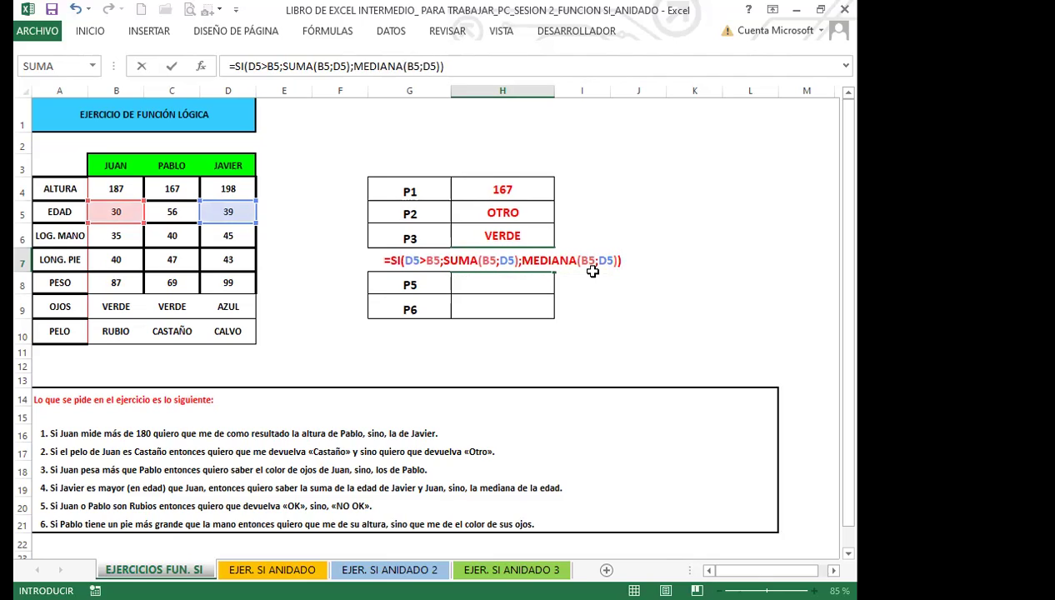
key("Return")
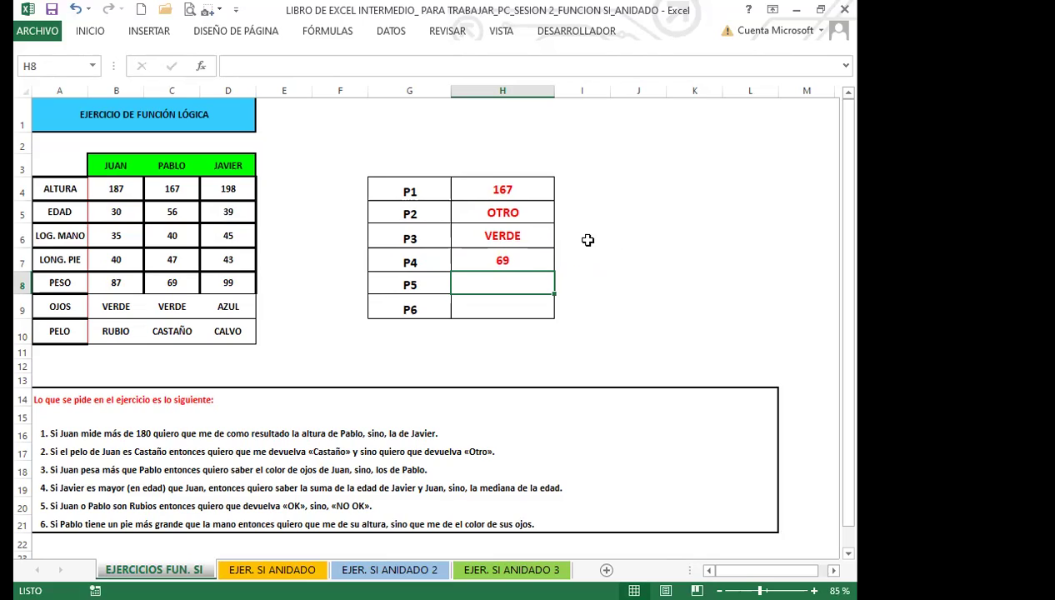
Start an =SI( formula for P5, then cancel it unfinished.
scroll(557, 434, "down", 1)
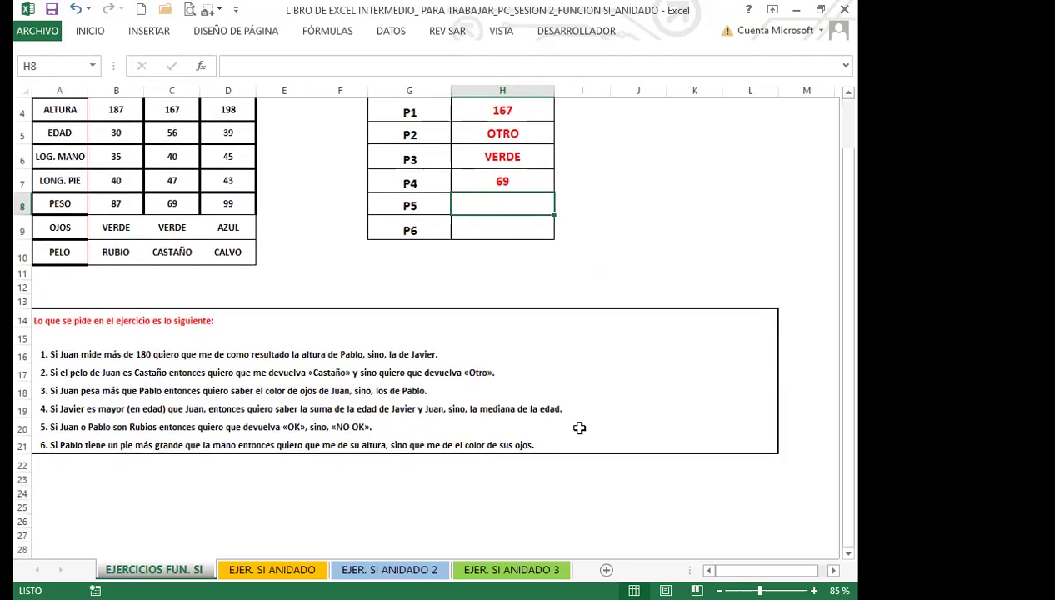
scroll(577, 425, "up", 1)
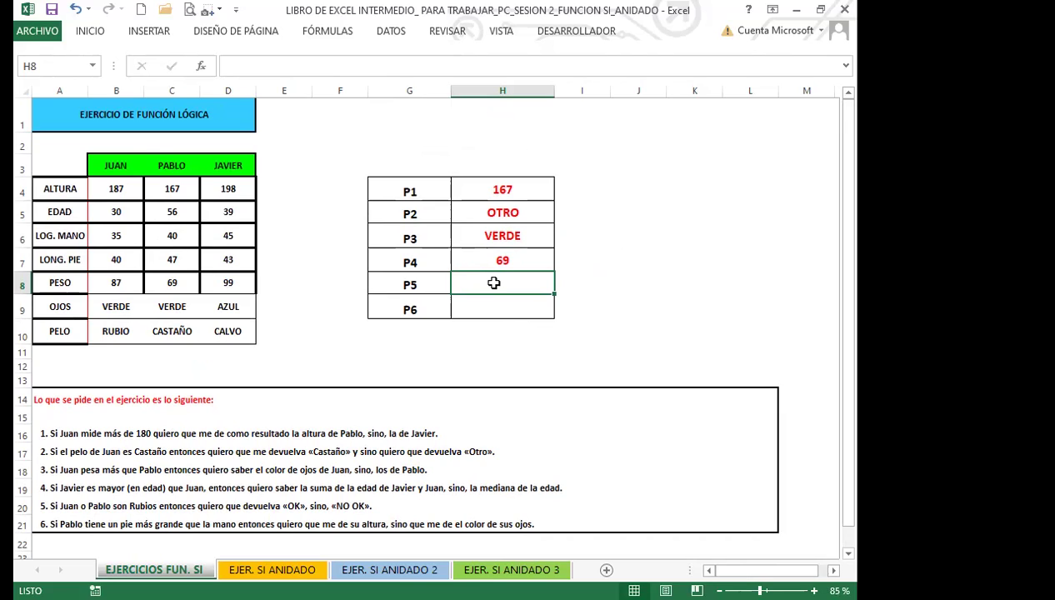
type("=")
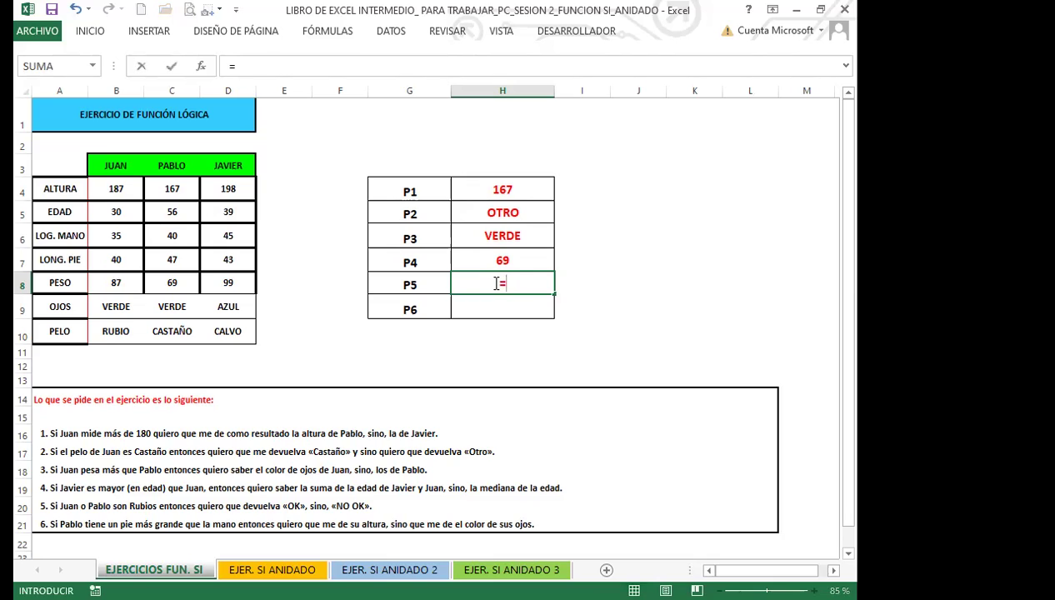
type("SI")
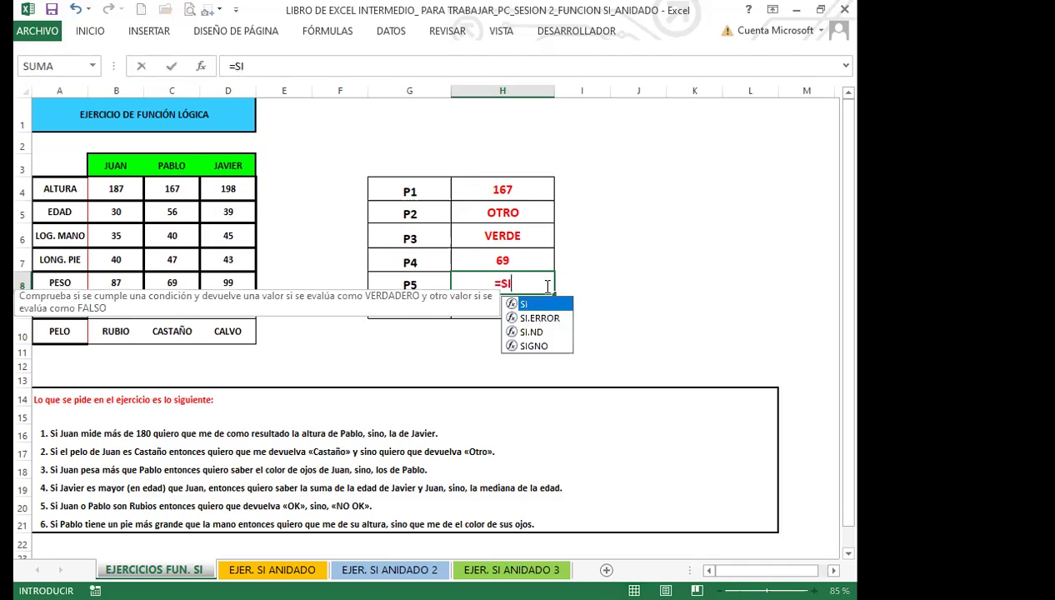
type("(")
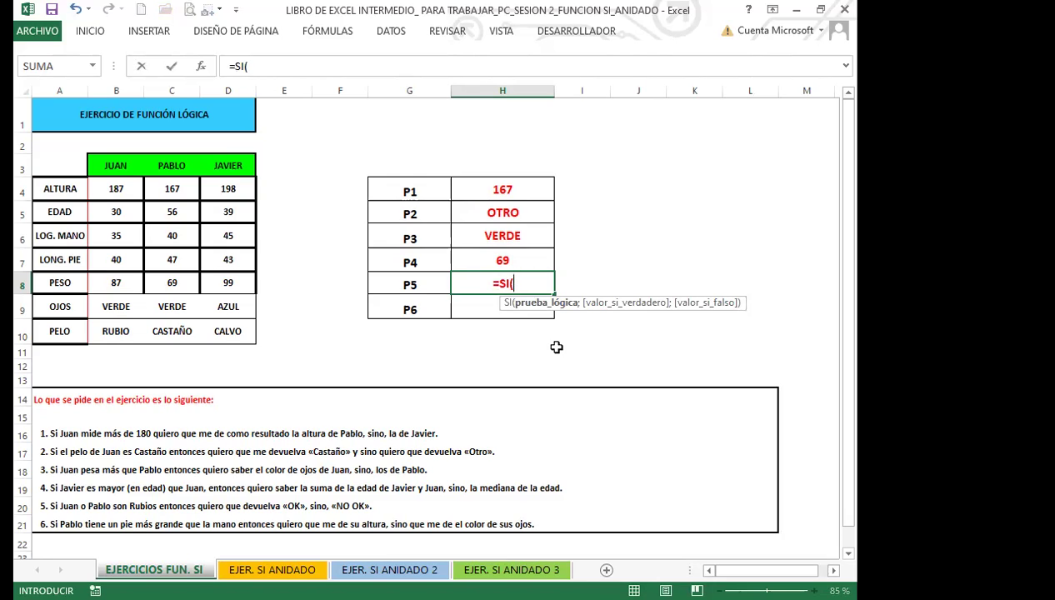
key("Escape")
Begin an =SI( formula in H9 for question P6.
left_click(495, 308)
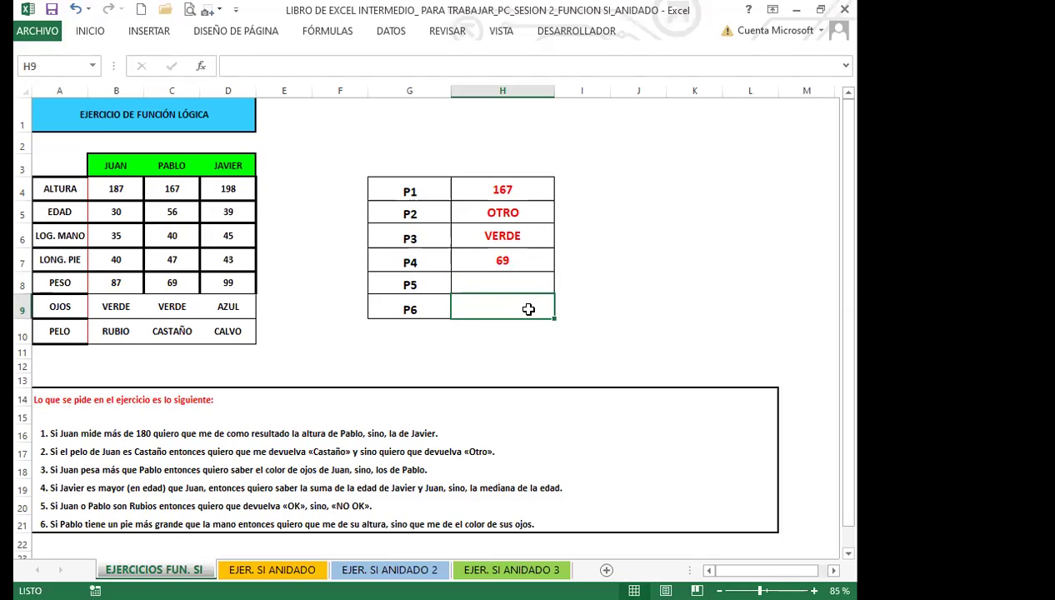
type("=")
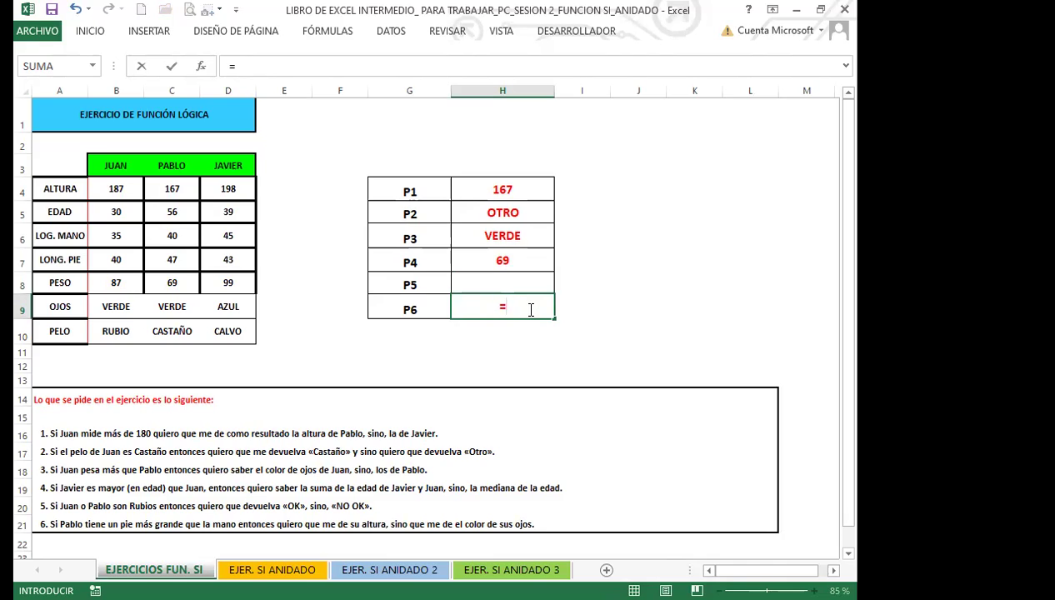
type("SI")
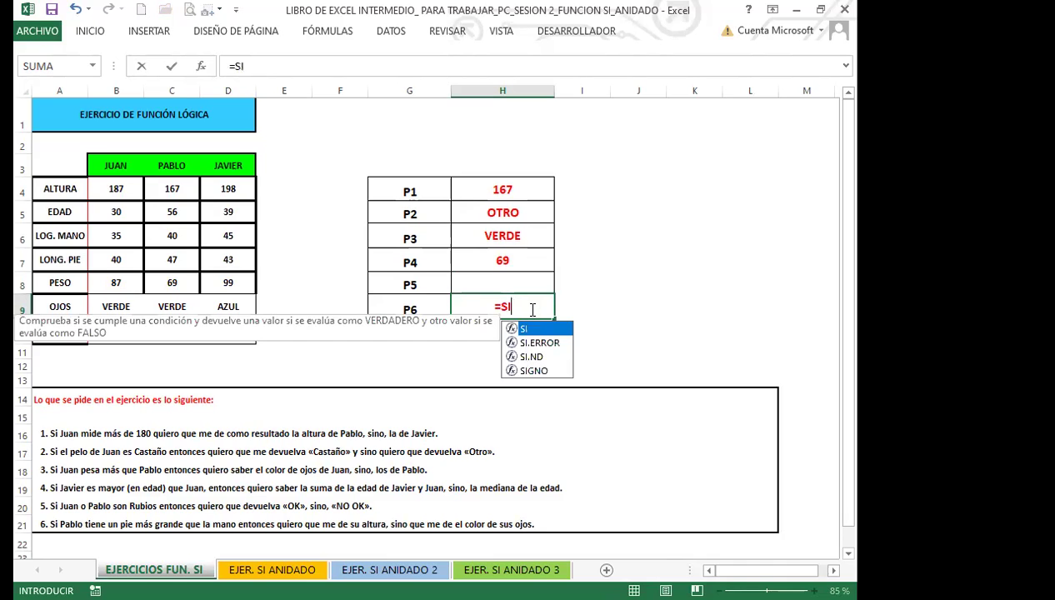
type("(")
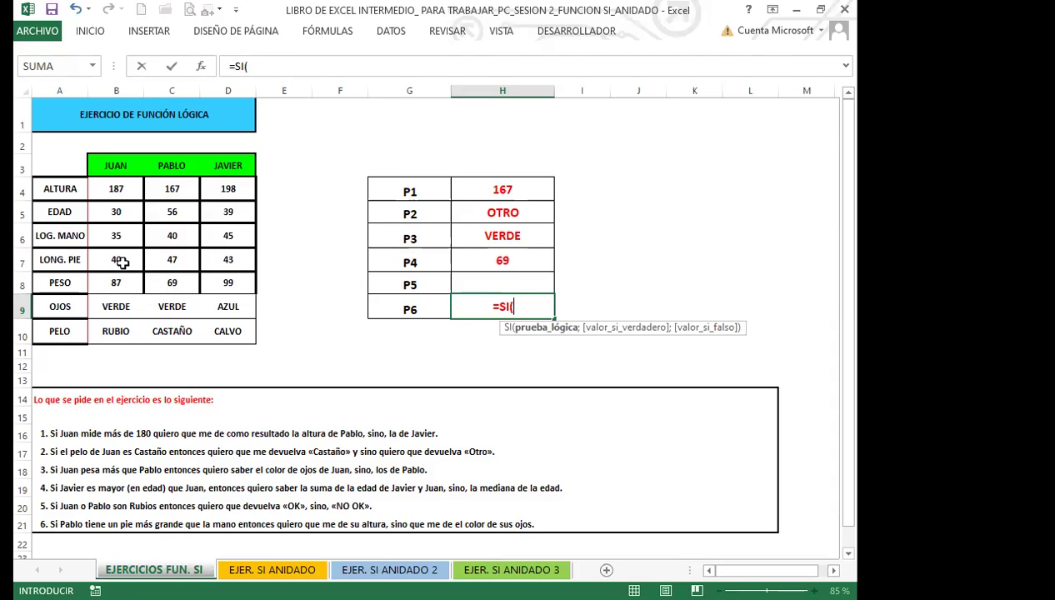
Complete H9 as =SI(C7>C6;C4;C9) using cell references C7, C6, C4 and C9, and commit it.
left_click(175, 262)
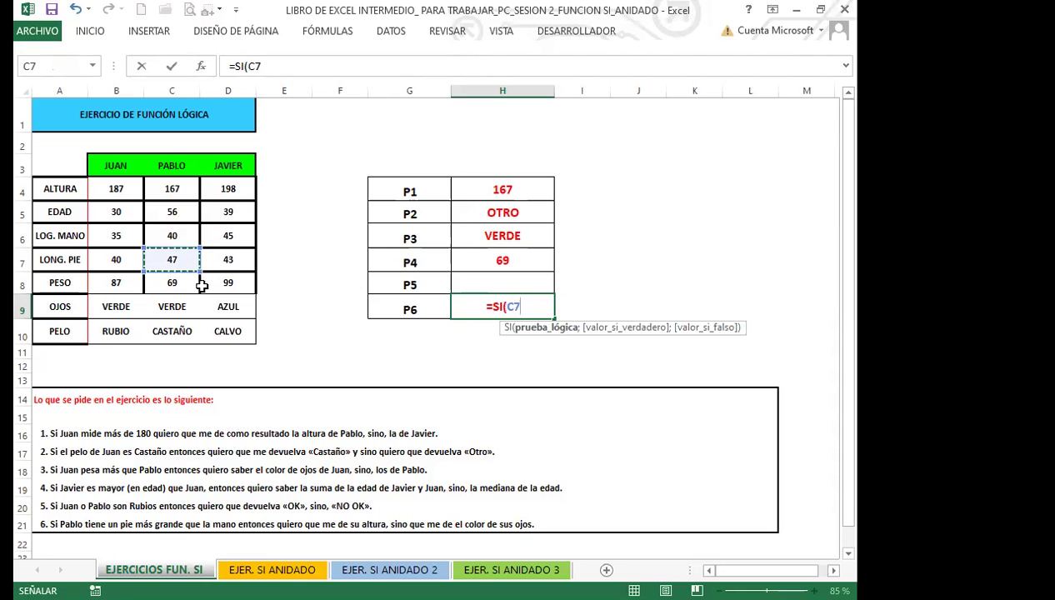
type(">")
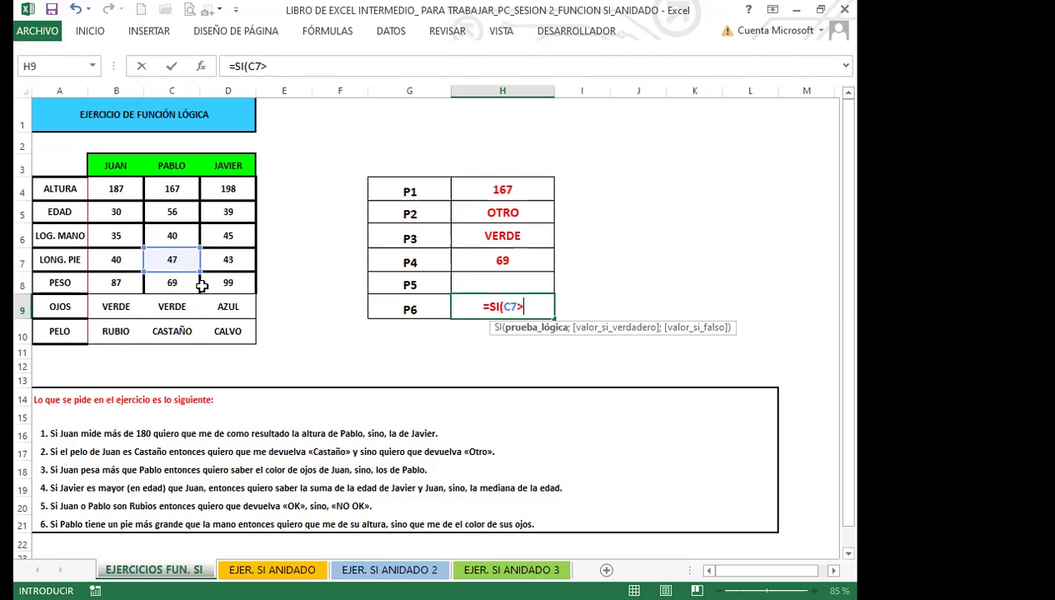
left_click(180, 235)
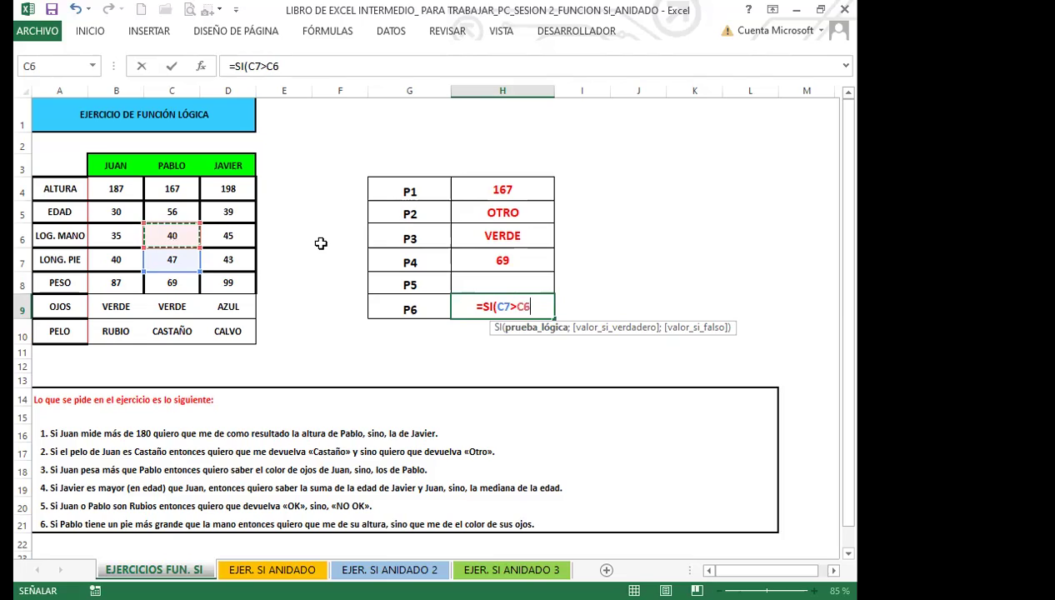
type(";")
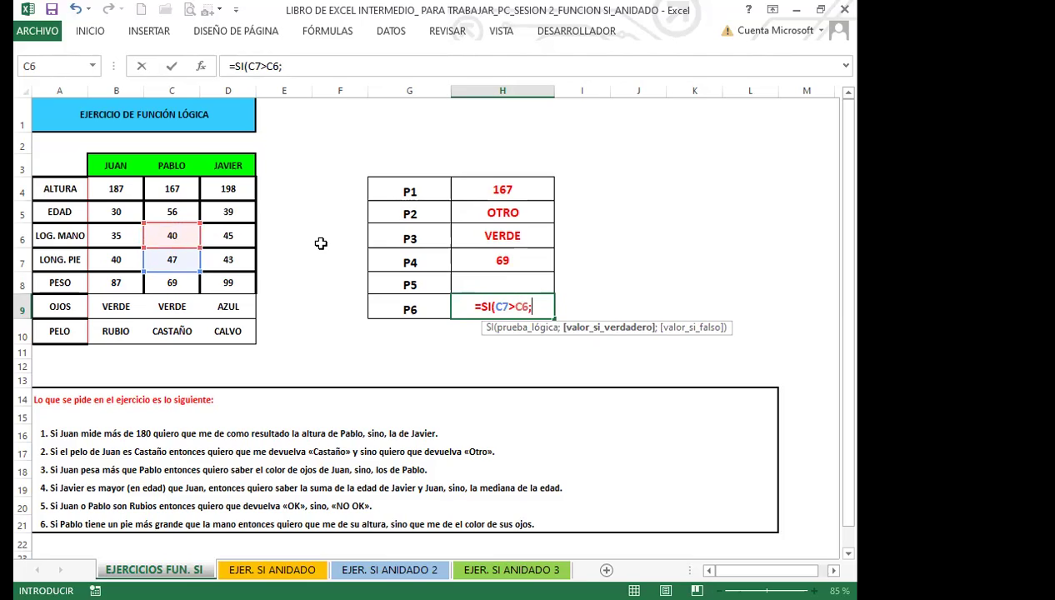
left_click(185, 190)
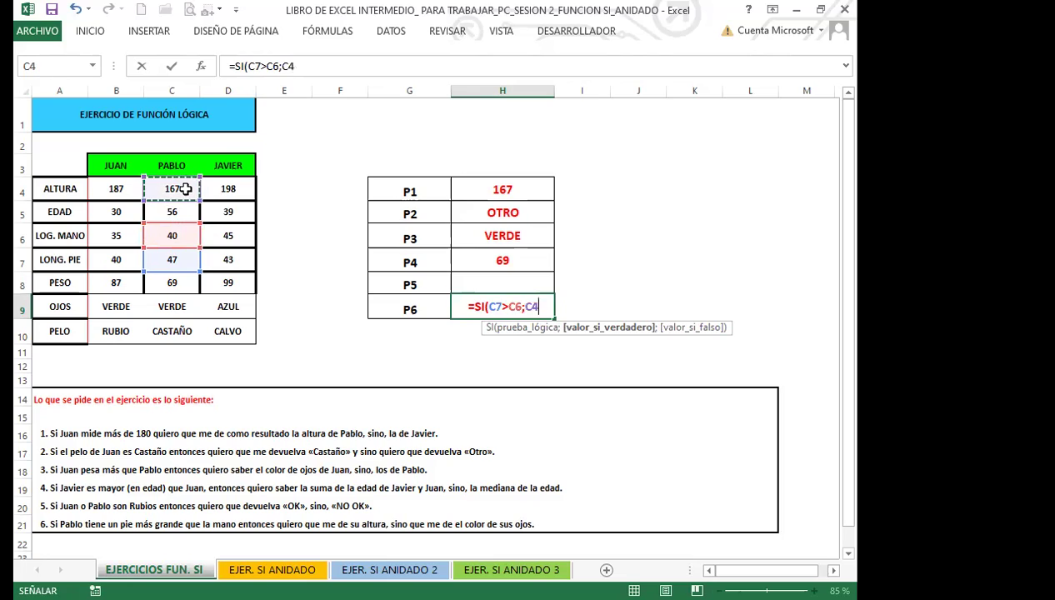
type(";")
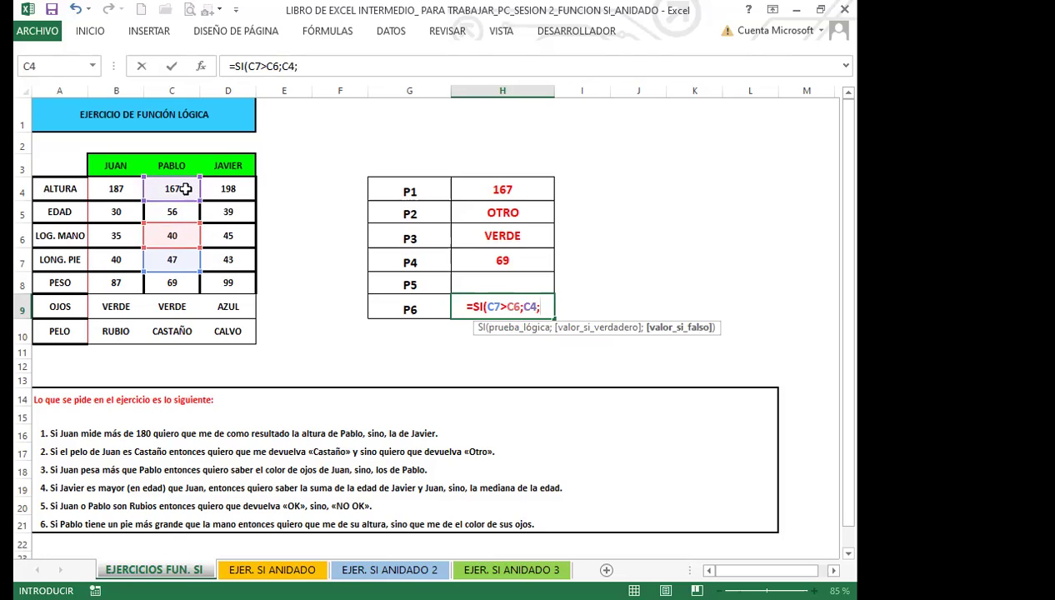
left_click(177, 307)
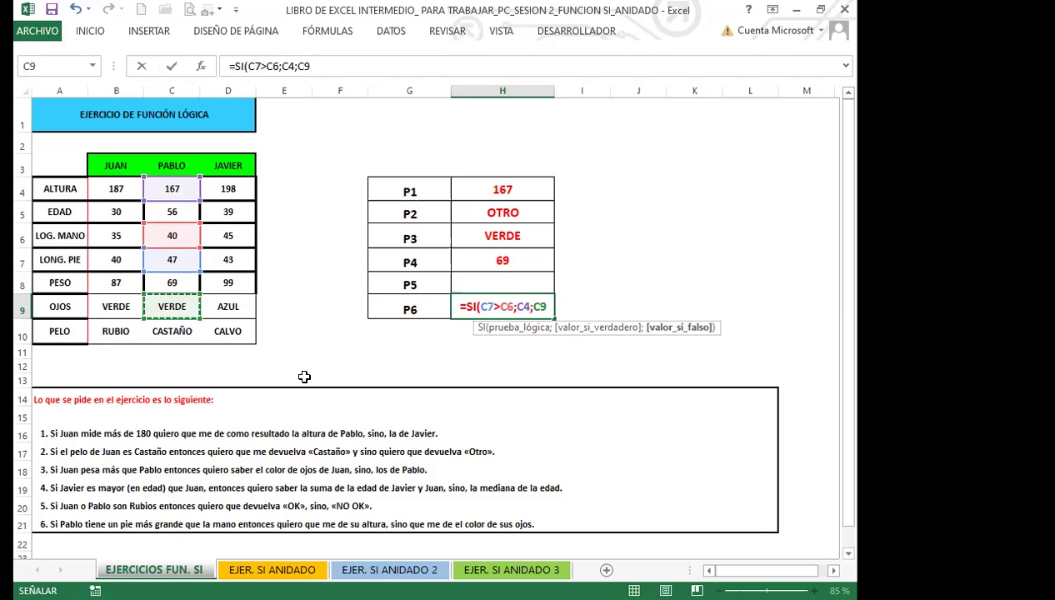
type(")")
key("ctrl+Return")
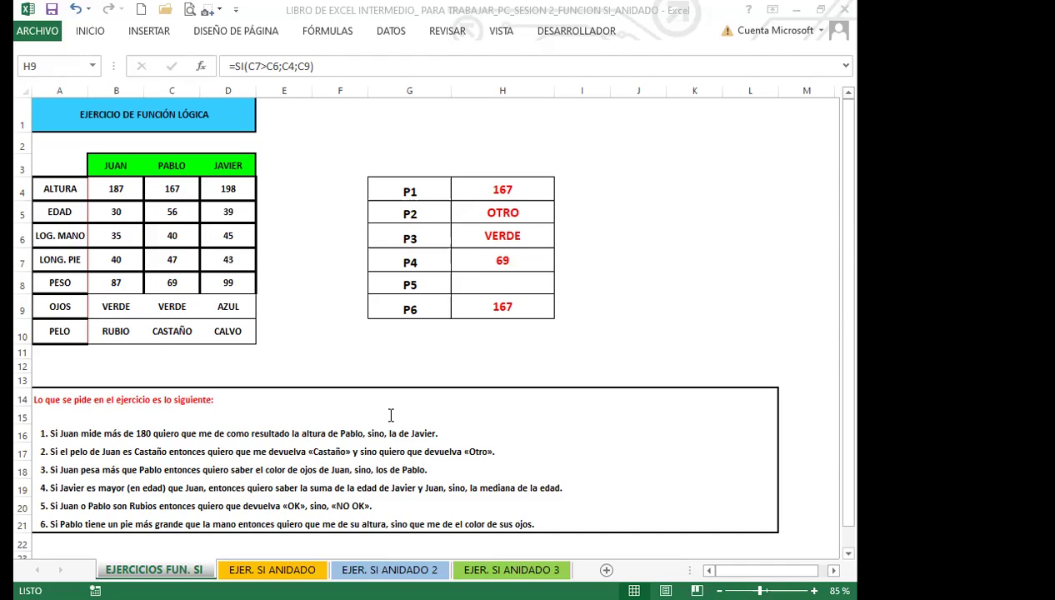
Review H9, select G11, and move to the EJER. SI ANIDADO sheet with Ctrl+PgDn.
left_click(489, 309)
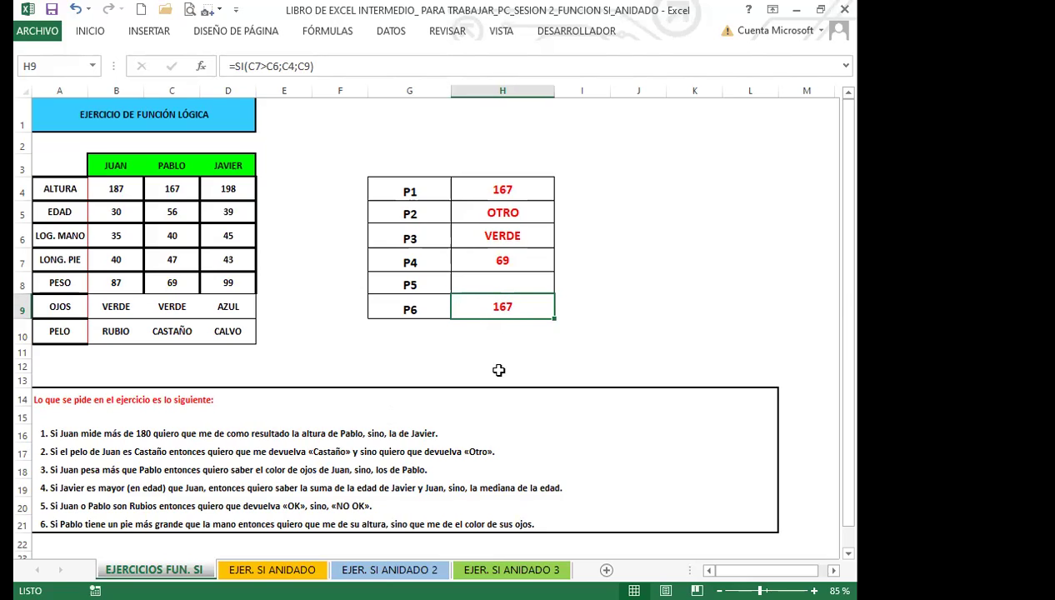
left_click(377, 355)
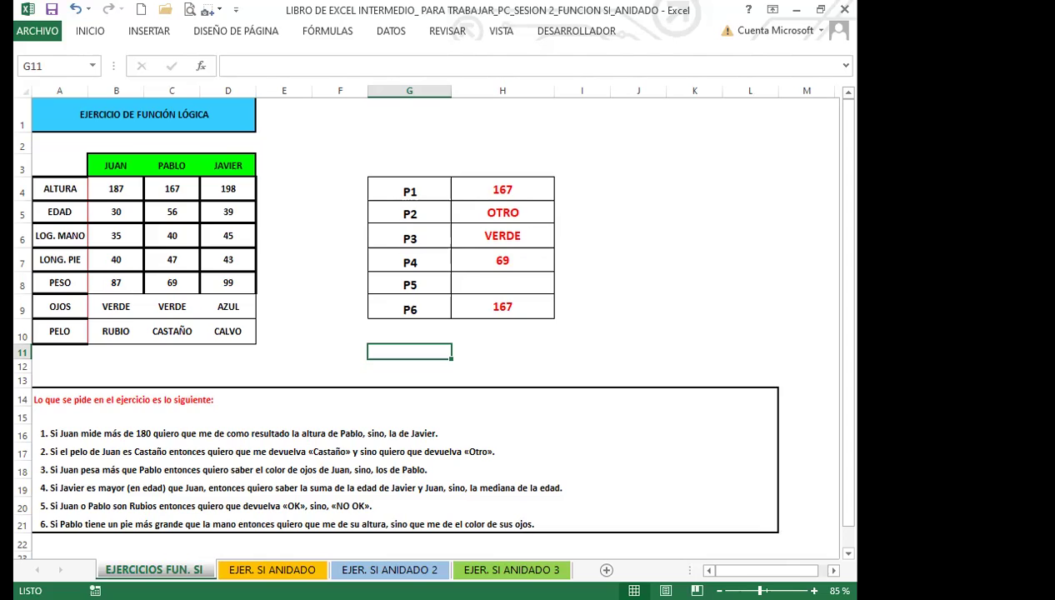
key("ctrl+Page_Down")
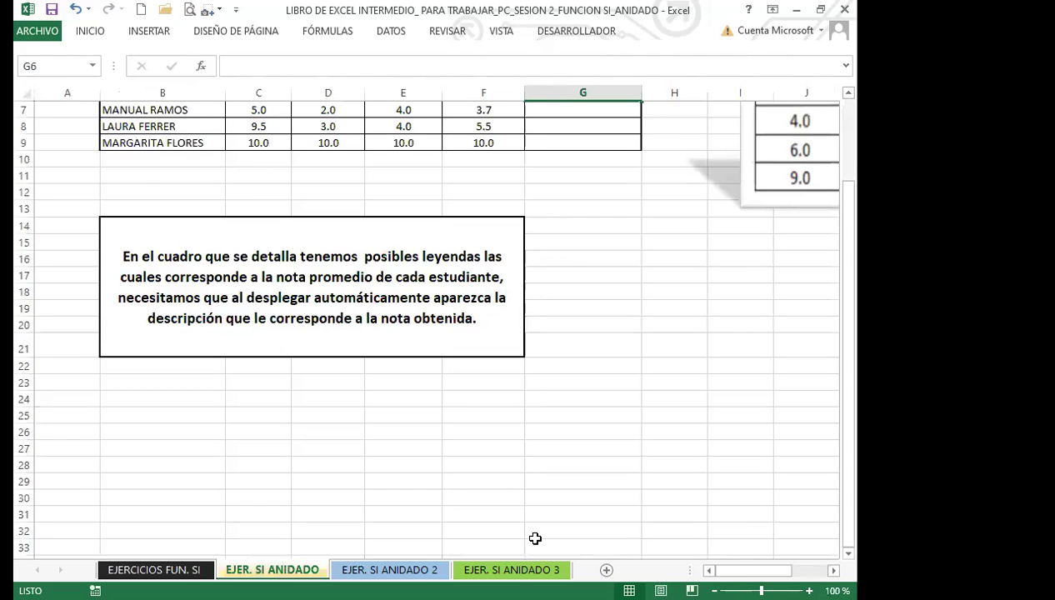
Scroll to the top and move right from G18 to reveal the DETALLE DE NOTAS table.
scroll(592, 329, "up", 2)
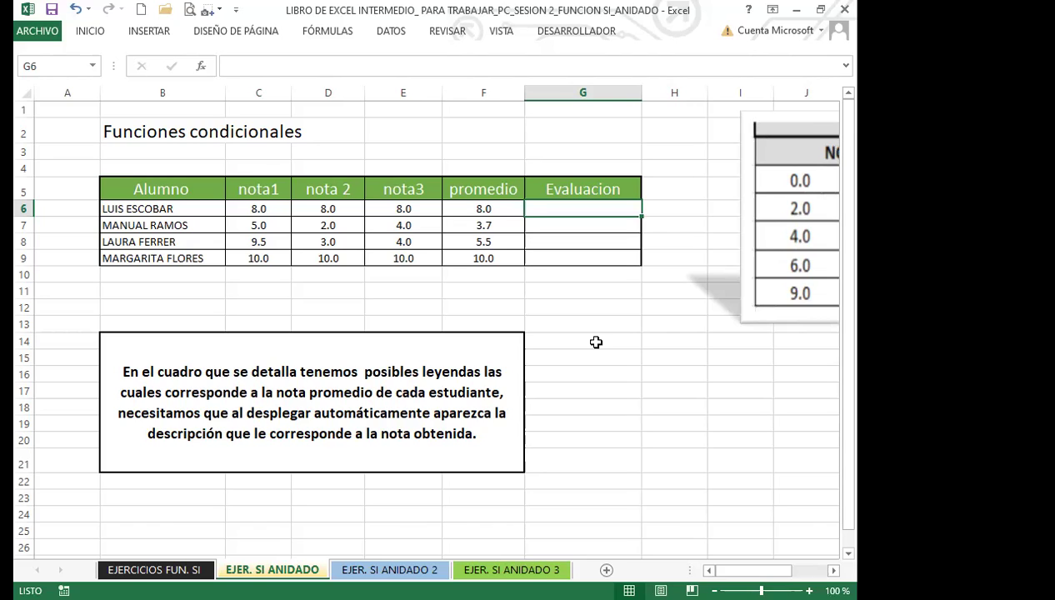
left_click(641, 407)
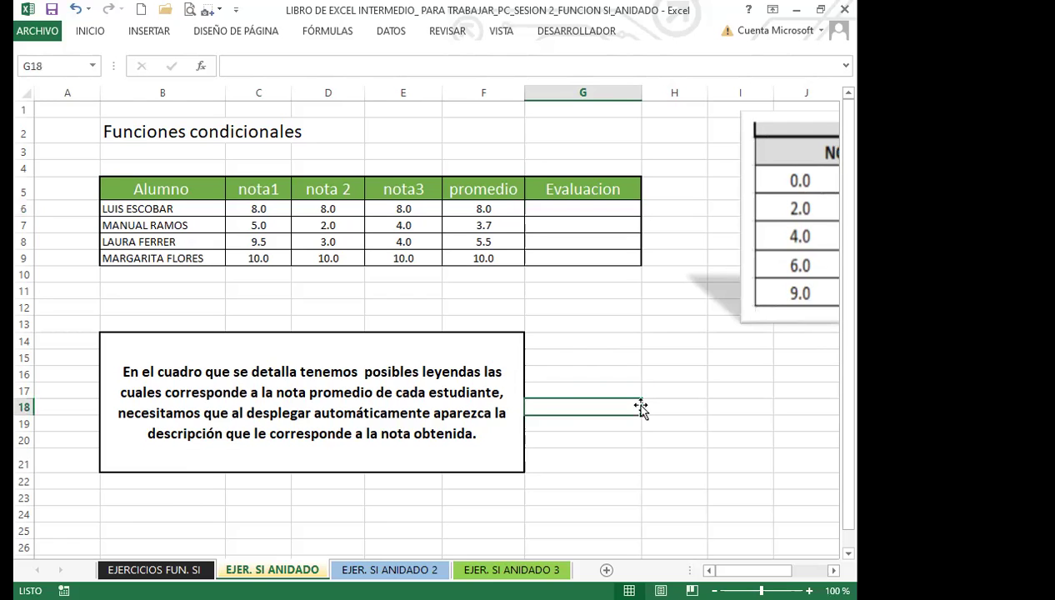
key("Right")
key("Right")
key("Right")
key("Right")
key("Right")
key("Right")
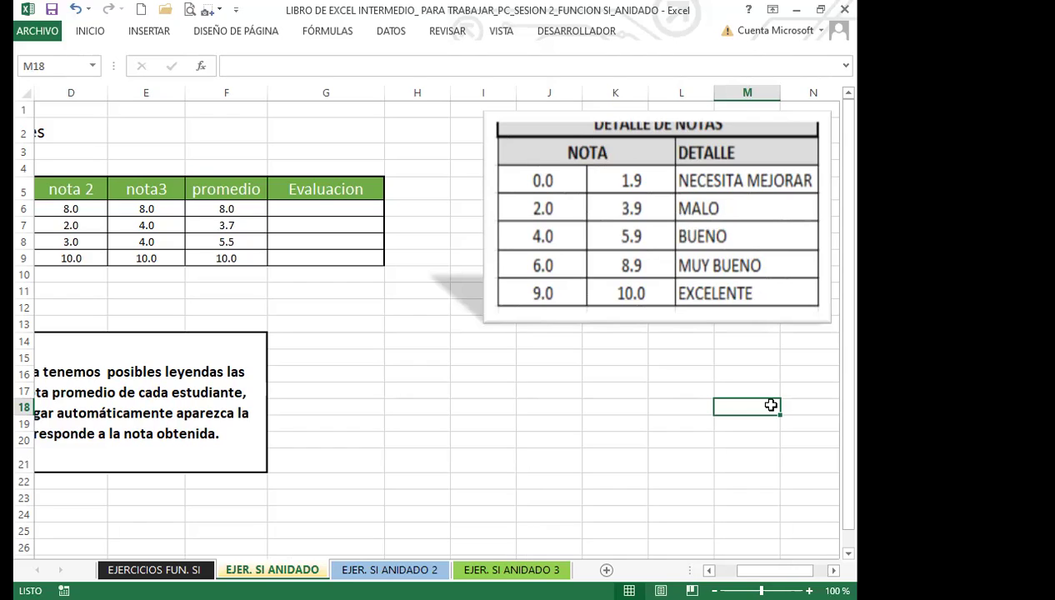
Enter =SI( in G6 and reference the promedio in F6 as the test value.
left_click(315, 209)
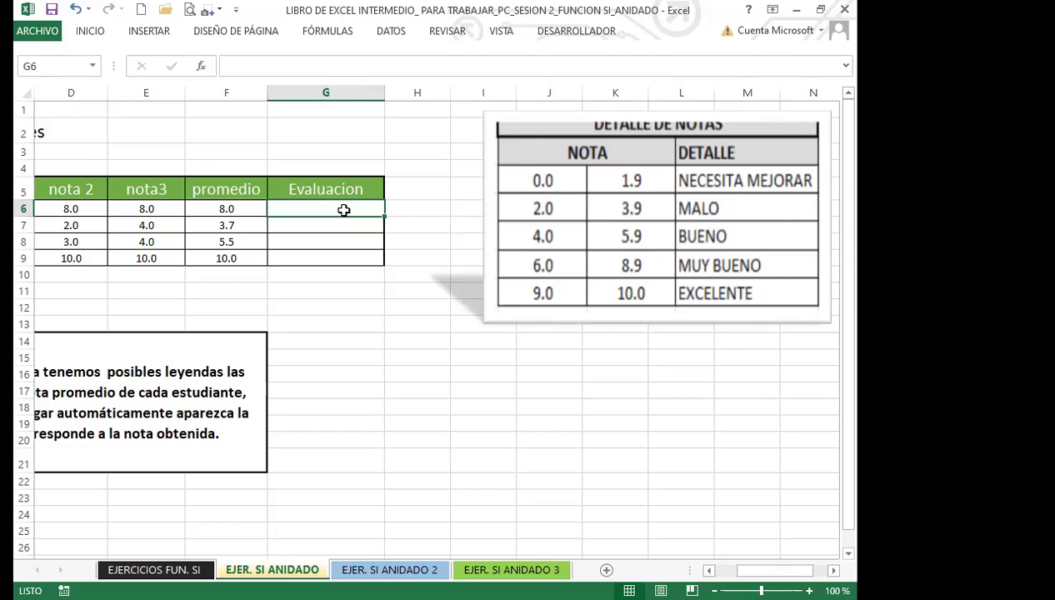
type("=")
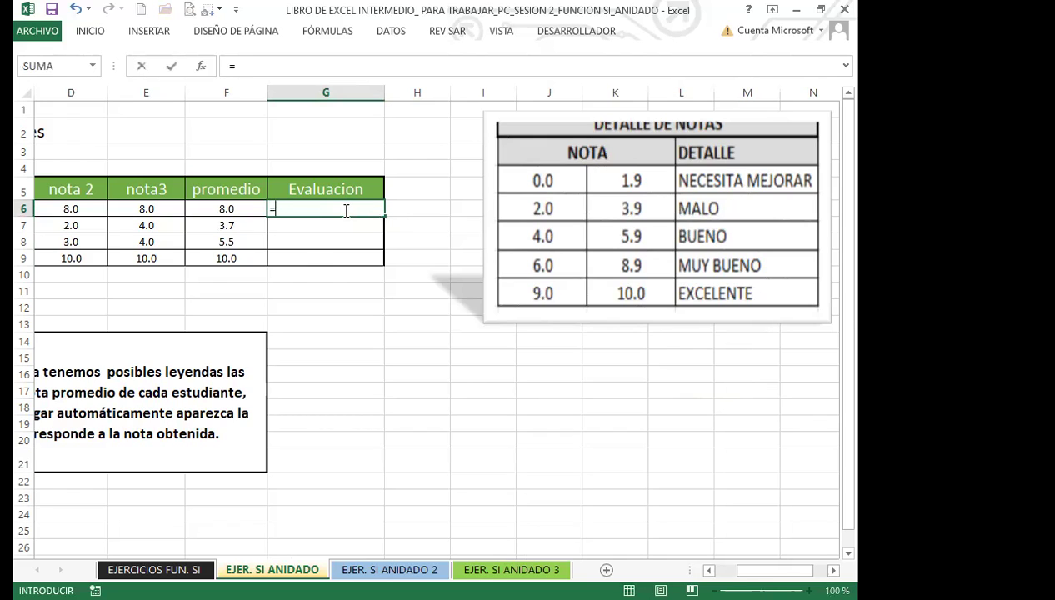
type("SI")
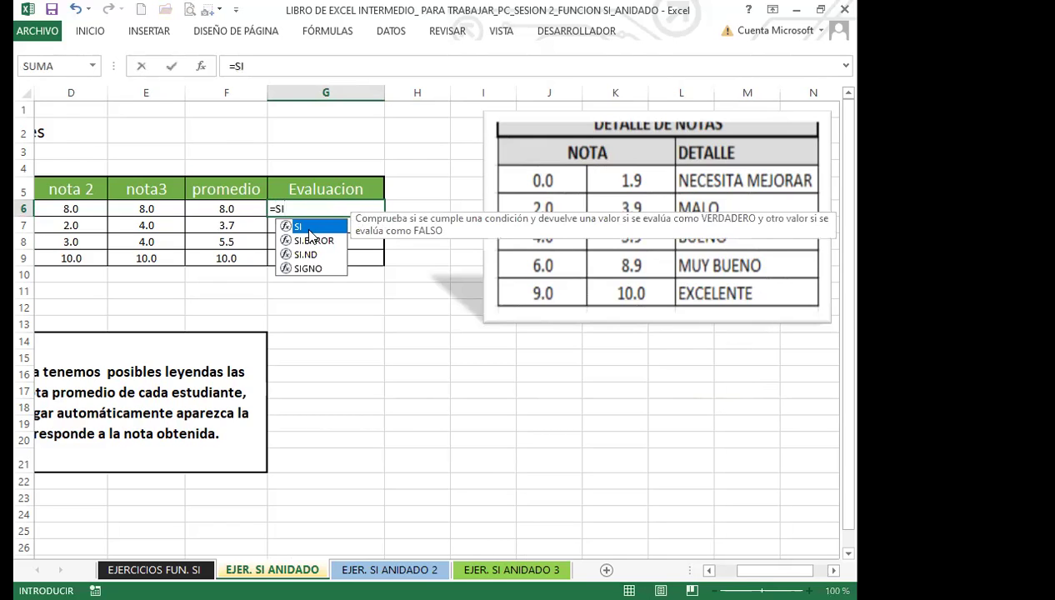
type("(")
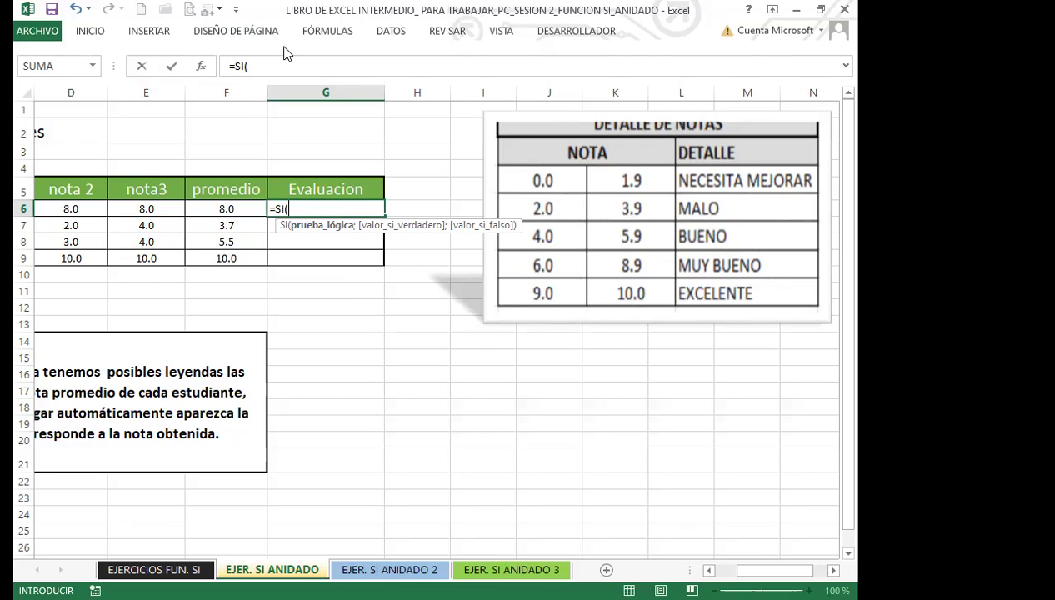
left_click(247, 209)
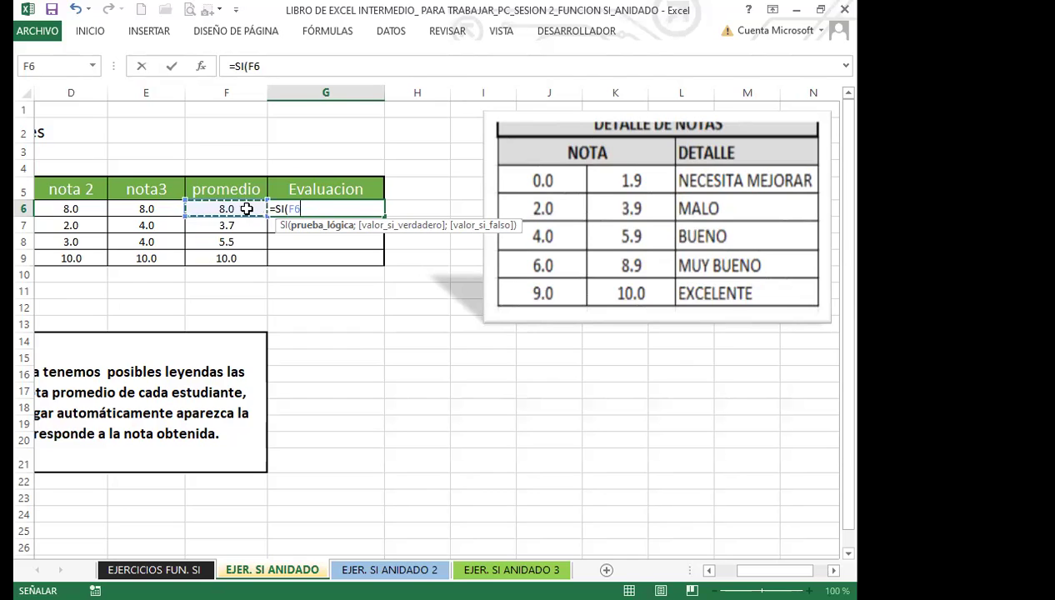
Add the >=9 condition after F6 in G6's formula.
type(">=")
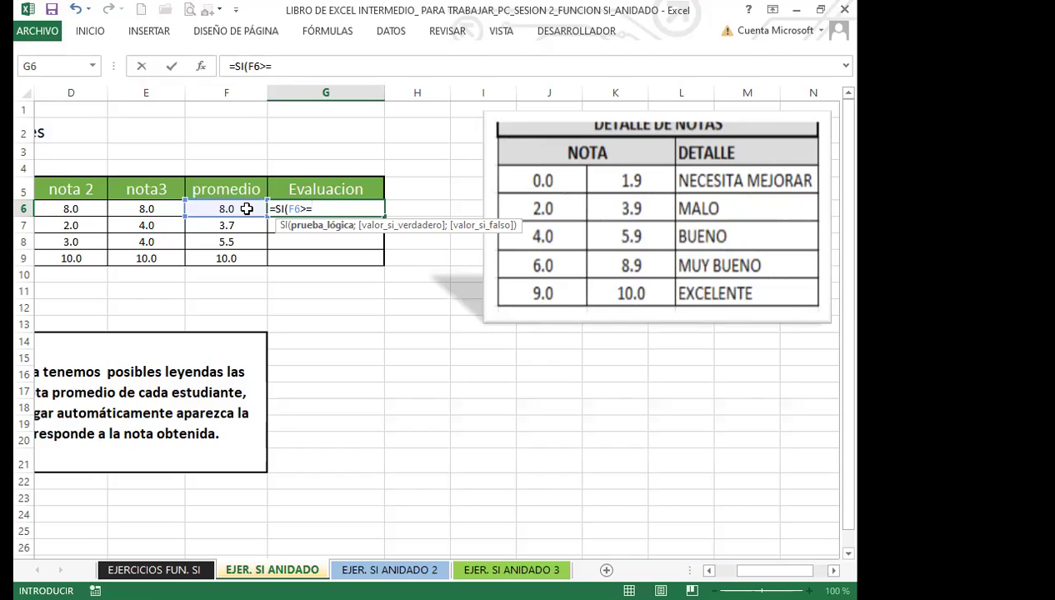
type("9")
Add "EXCELENTE" as the first result and a nested SI(F6>=6;"MUY BUENO"; followed by another SI(.
type(";")
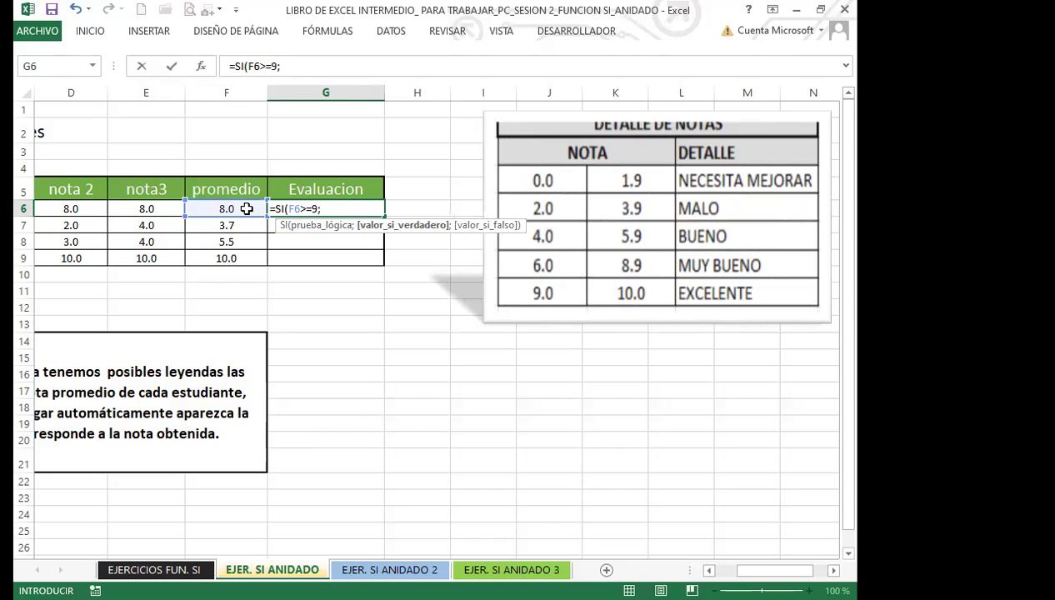
type("\"EXCELE")
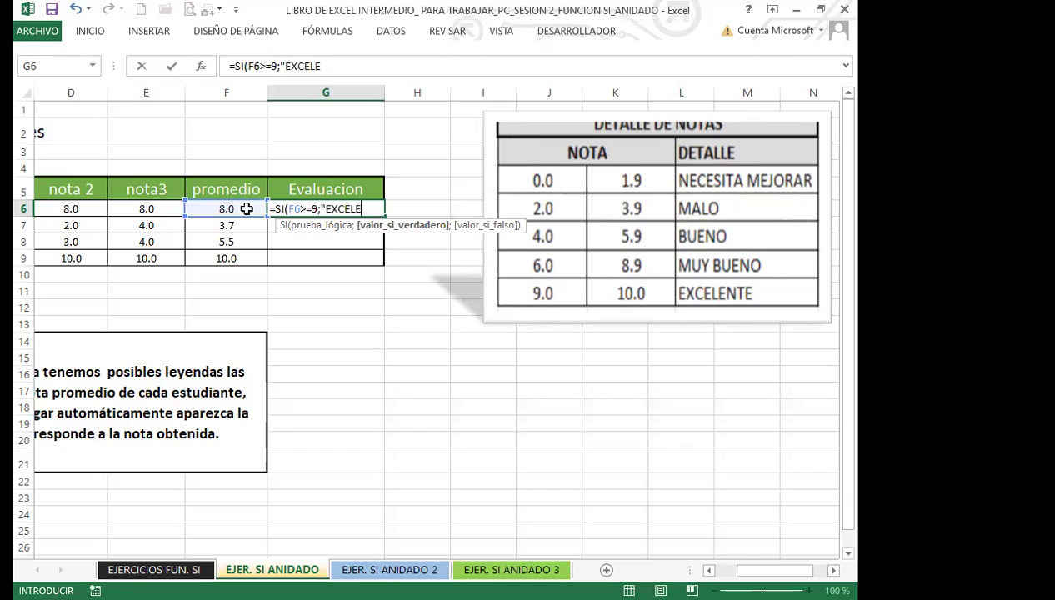
type("NTE\"")
type(";SI")
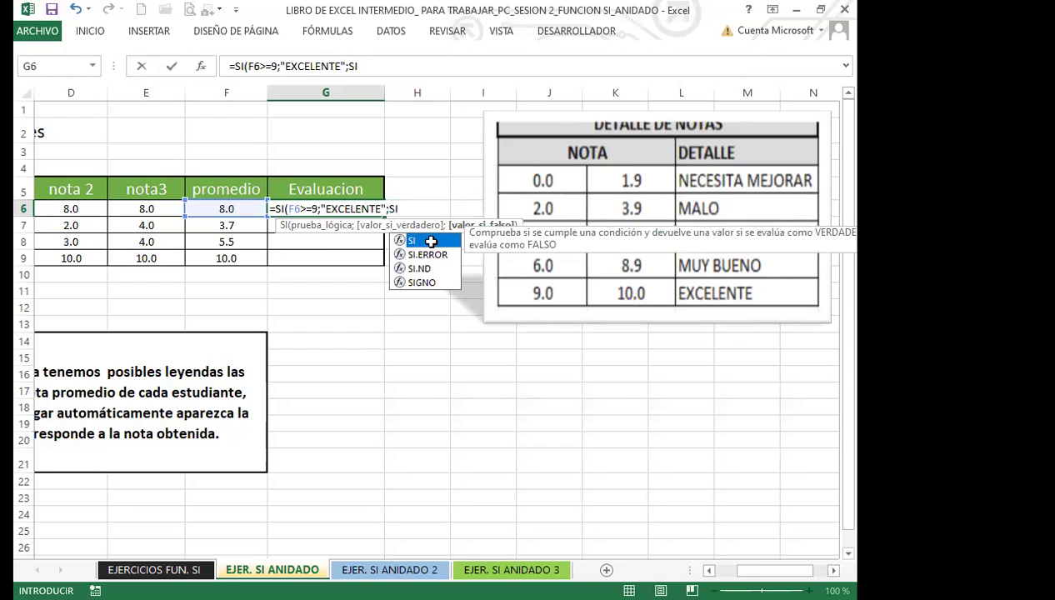
double_click(431, 241)
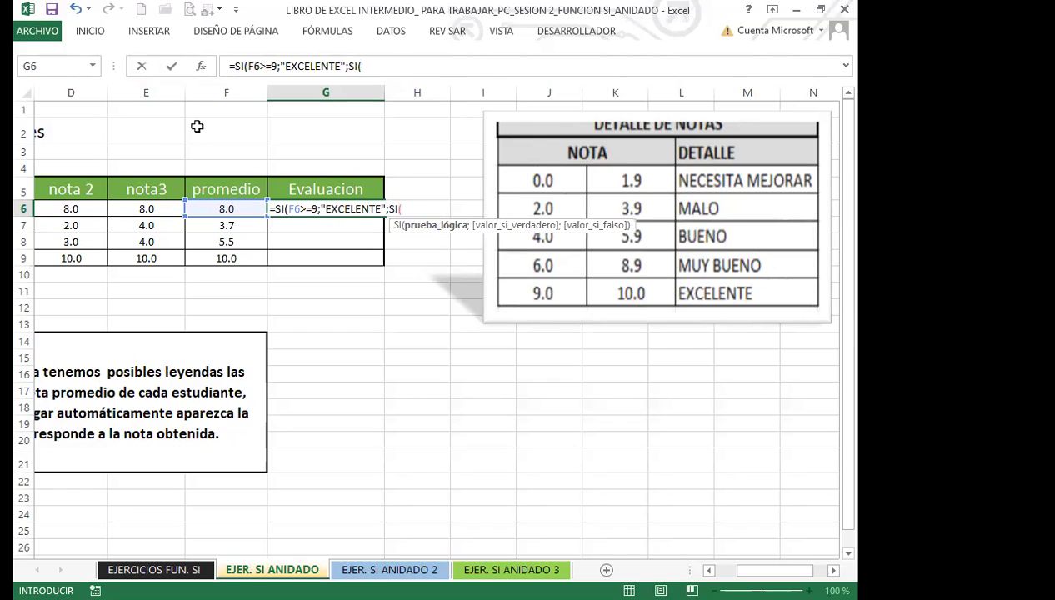
left_click(233, 208)
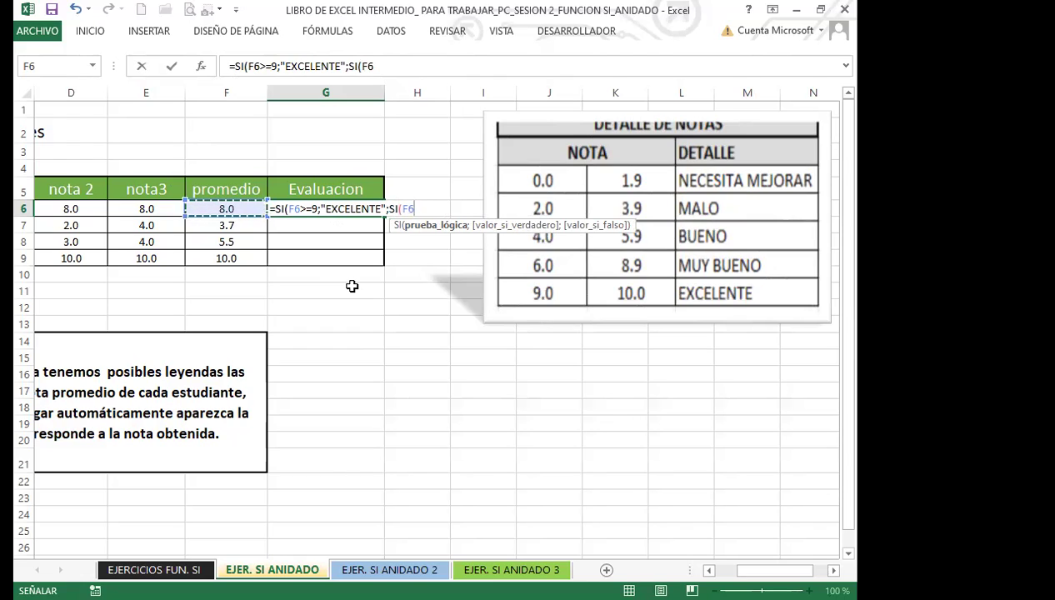
type(">")
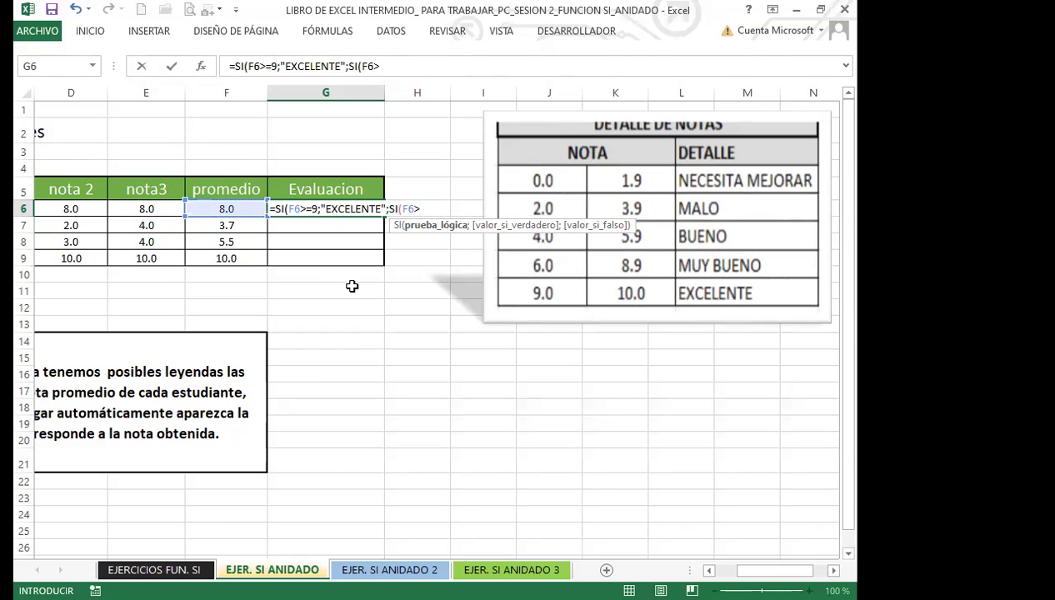
type(")")
key("BackSpace")
type("=")
type("6")
type(";")
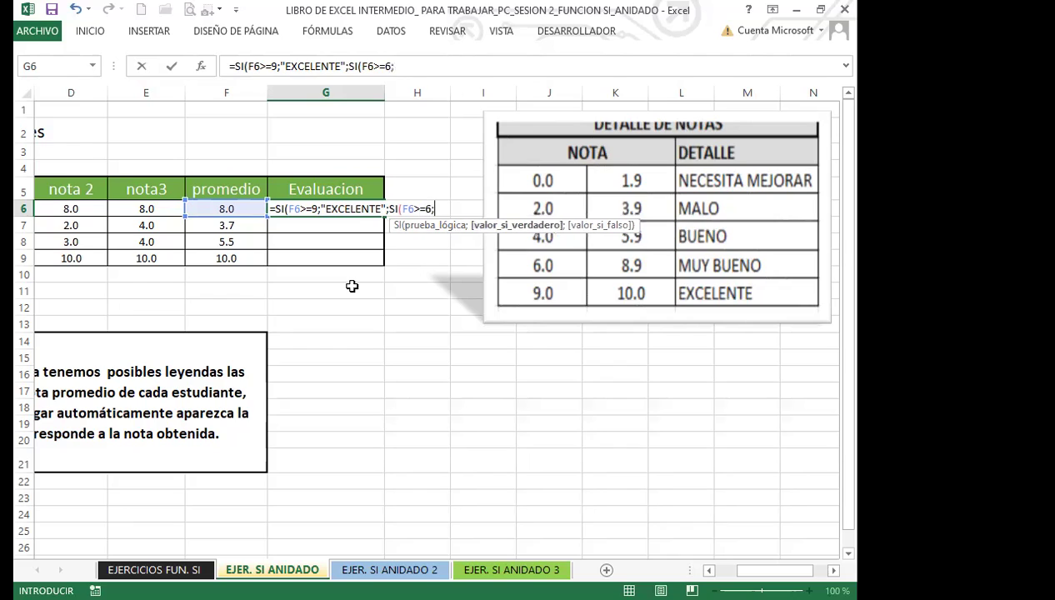
type("\"MUY BUENO")
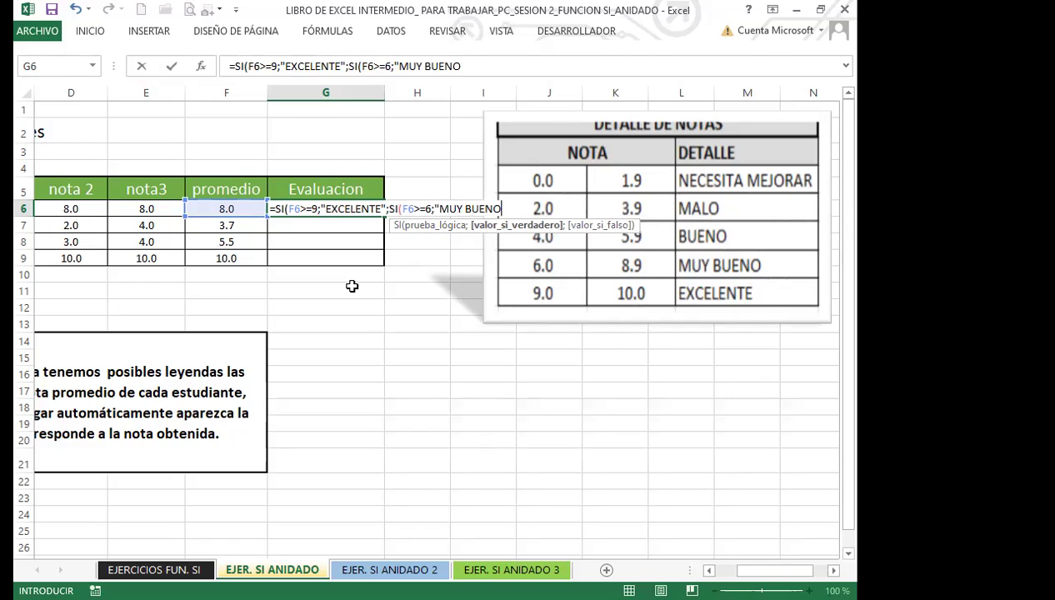
type("\";")
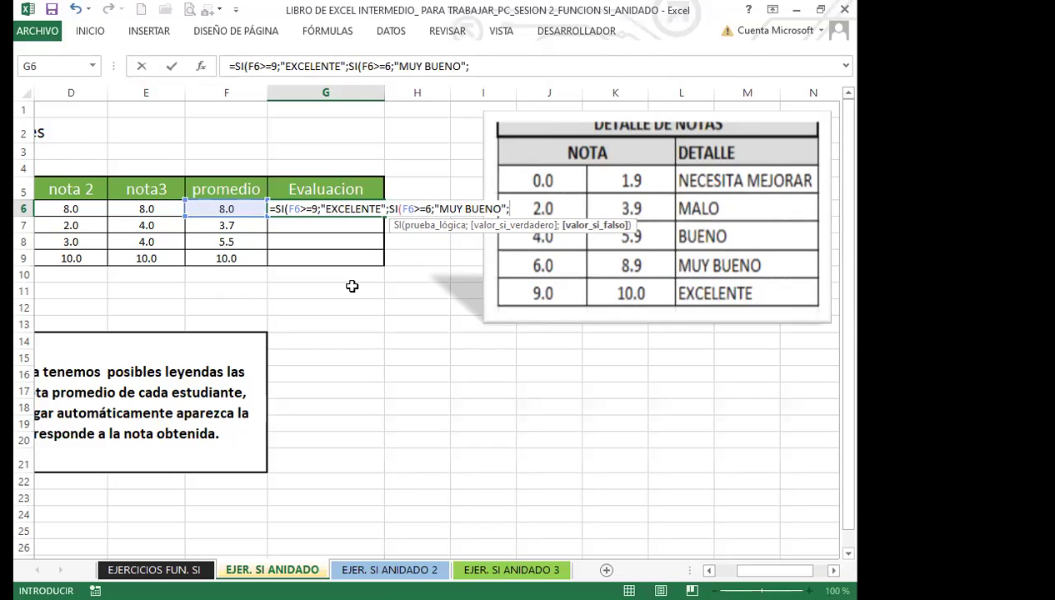
type("SI")
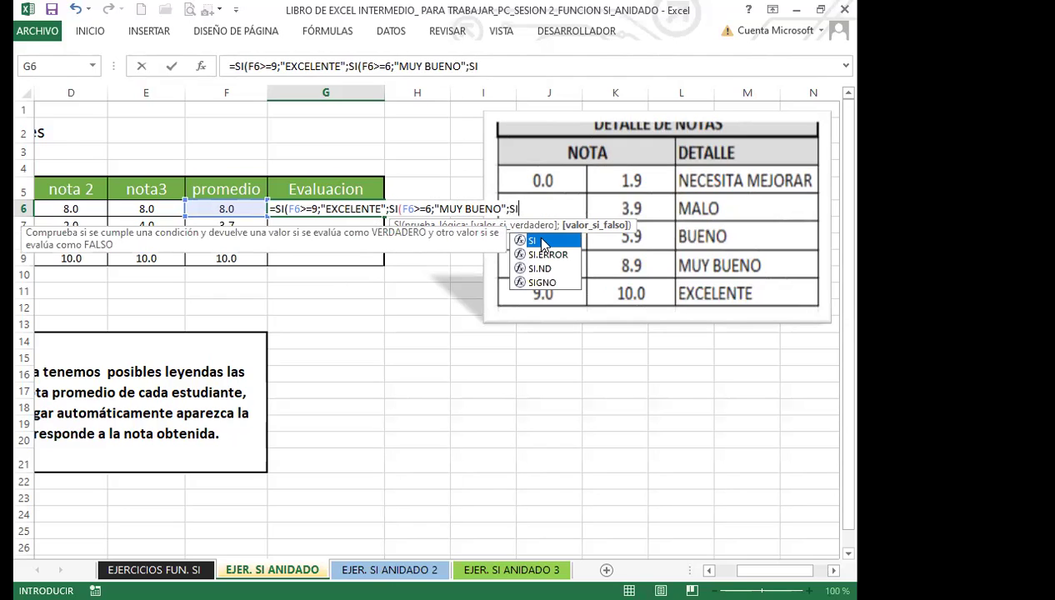
type("(")
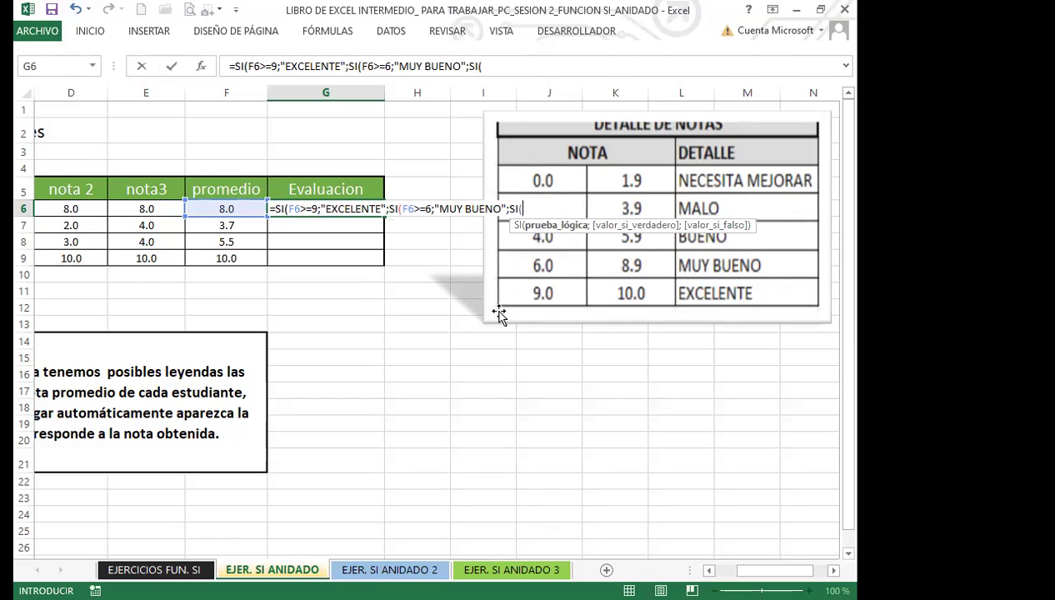
Add the third test F6>=4 returning "BUENO", followed by another nested SI(.
left_click(235, 208)
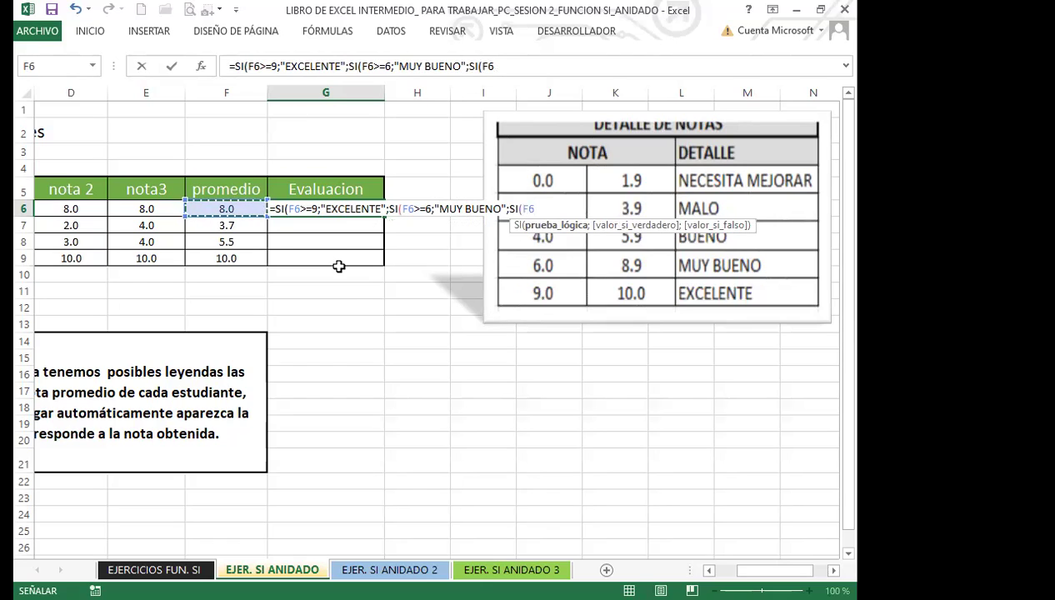
type(">=")
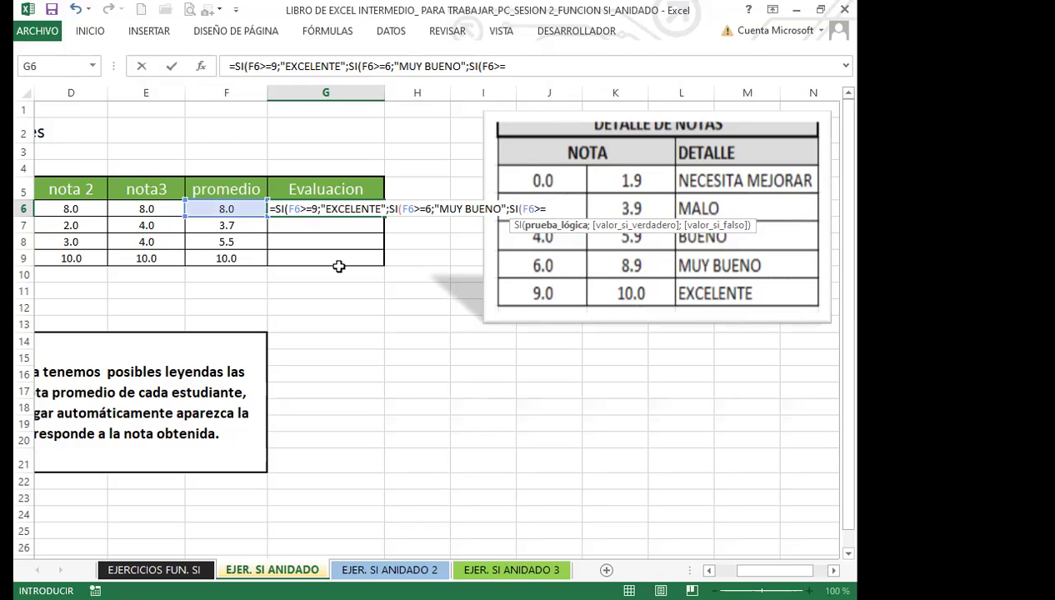
type("4;\"")
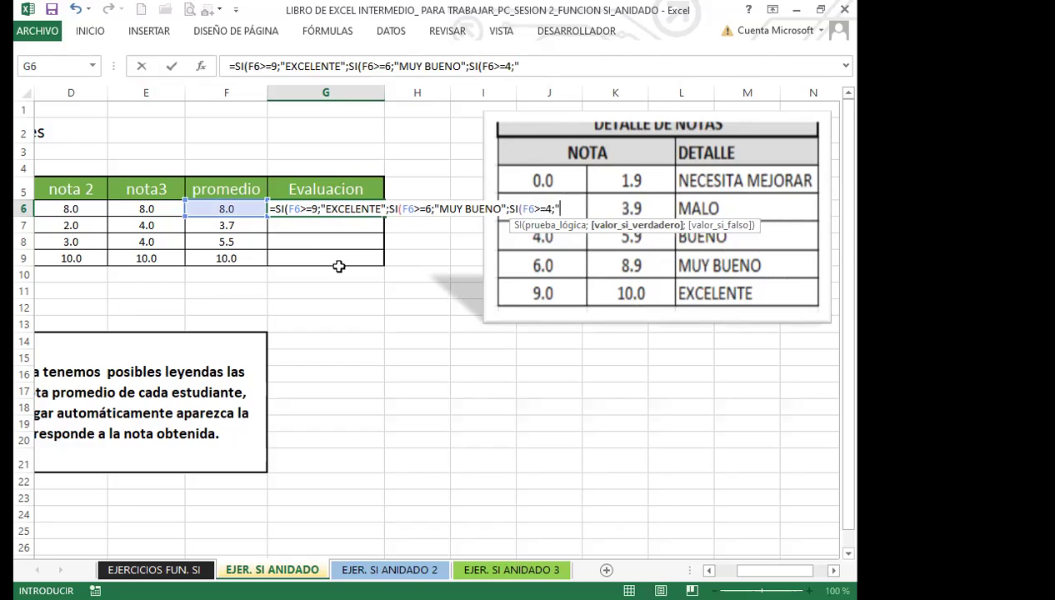
type("BUENO\"")
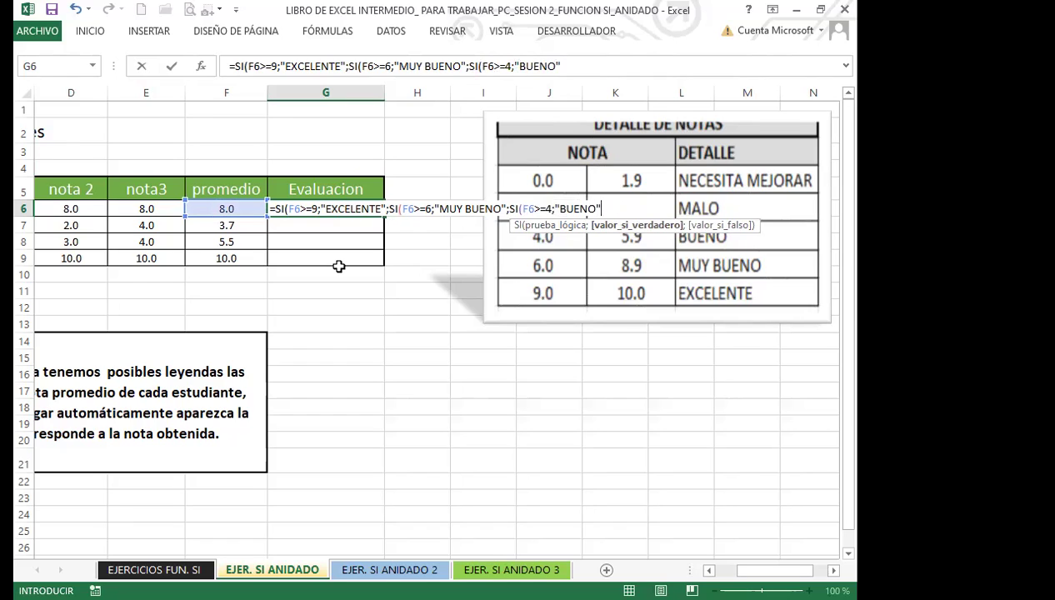
type(";")
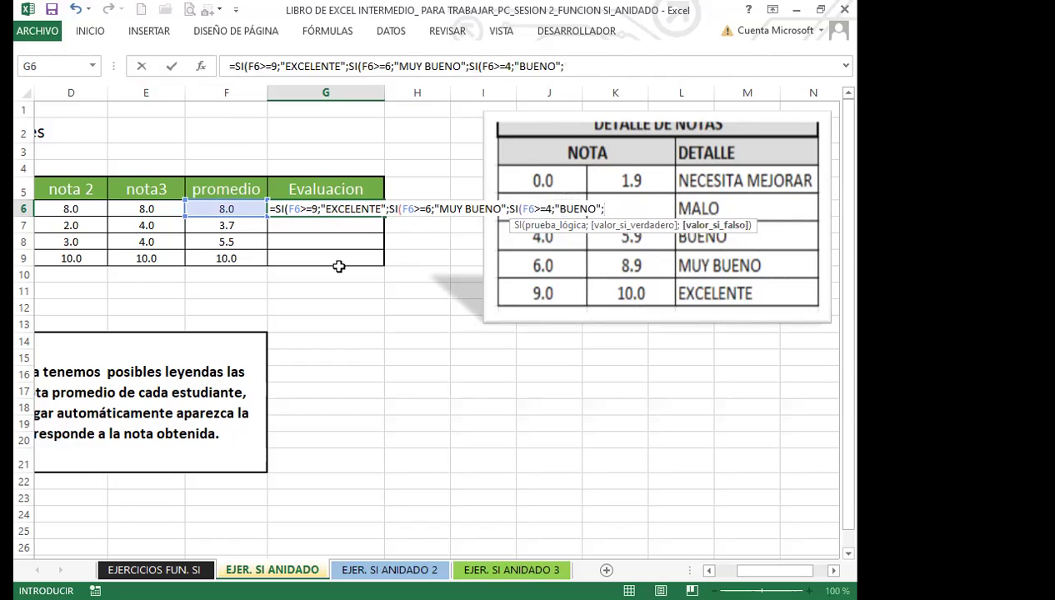
type("SI")
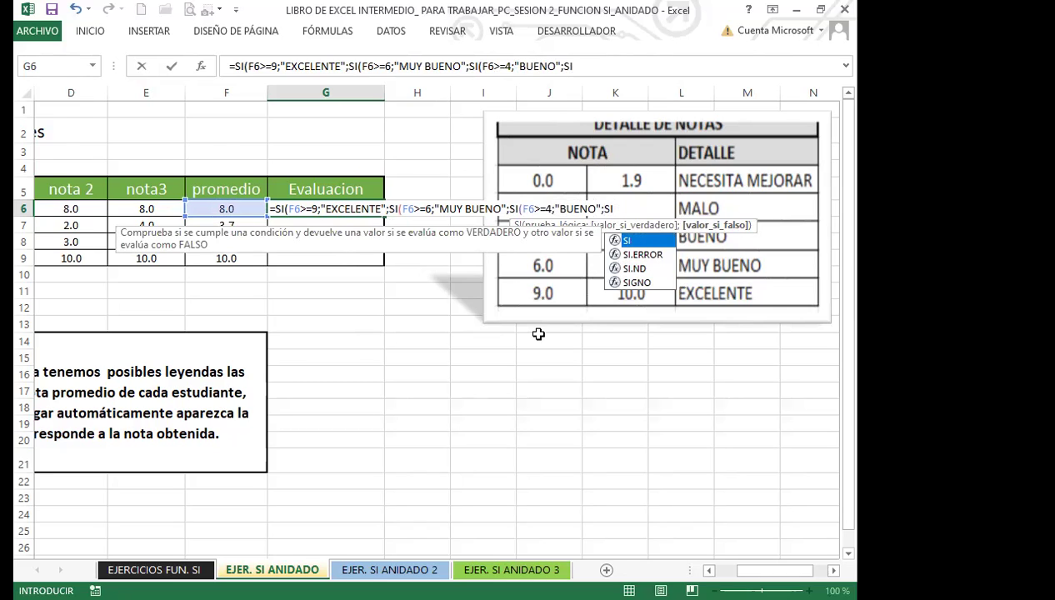
type("(")
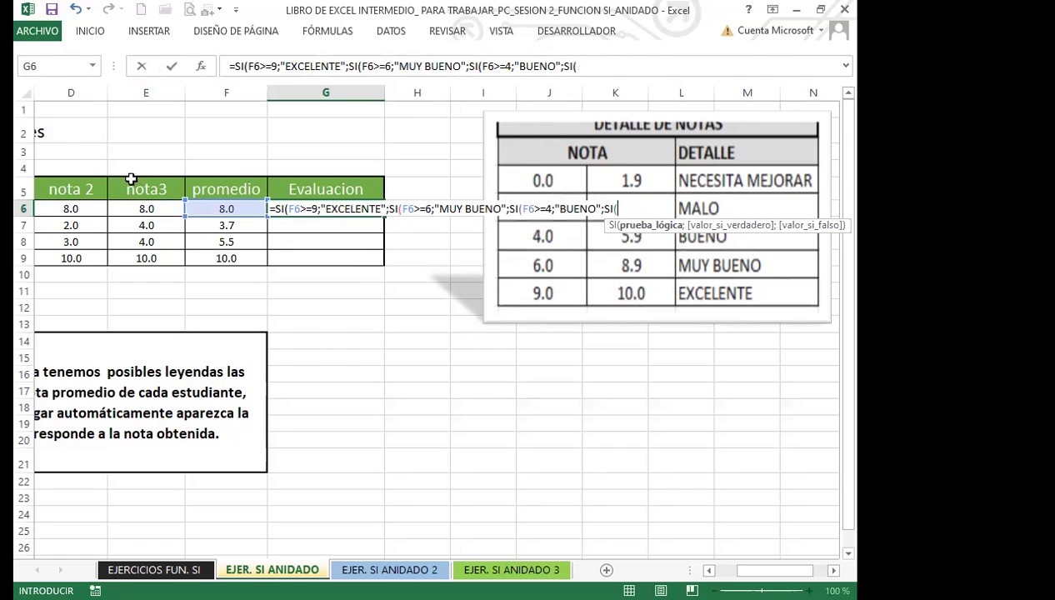
Add the fourth test F6>=2 returning "MALO" and begin the final "NECESITA MEJORAR" result.
left_click(223, 207)
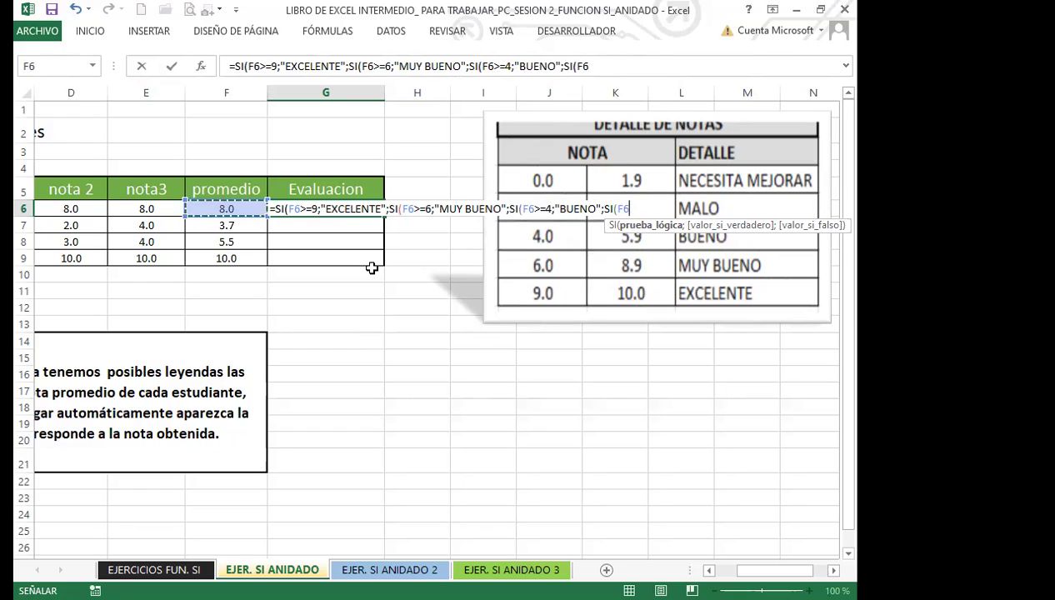
type("♠2=")
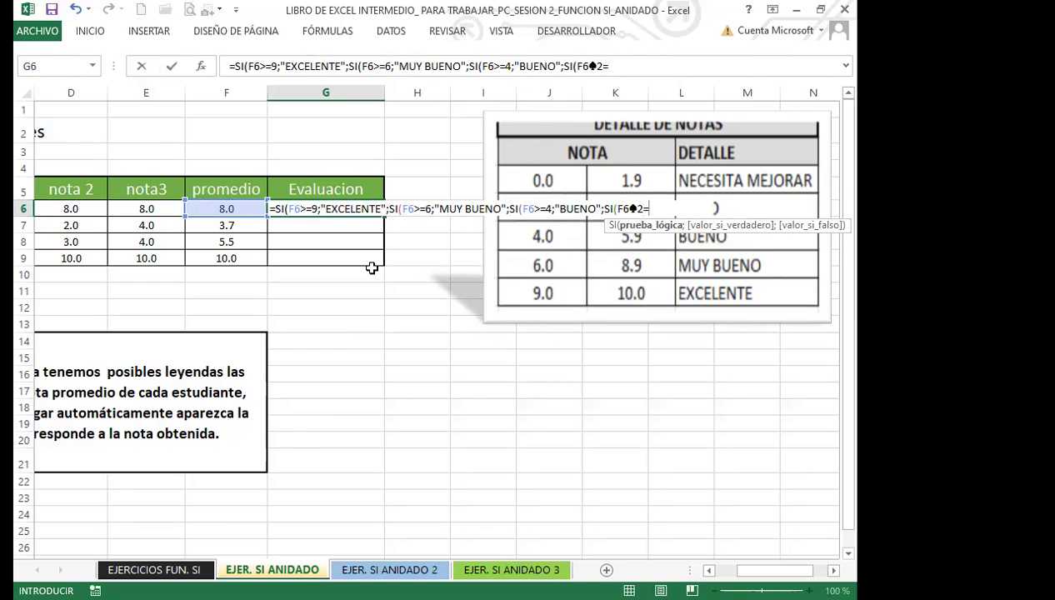
key("BackSpace")
key("BackSpace")
key("BackSpace")
type(">=")
type("2;\"")
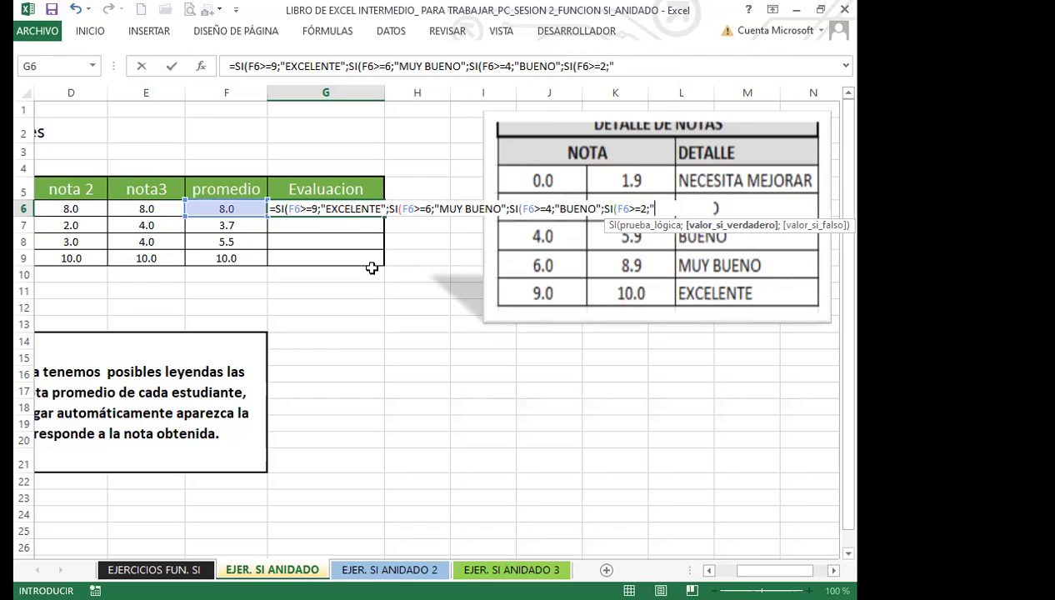
type("MALO\";")
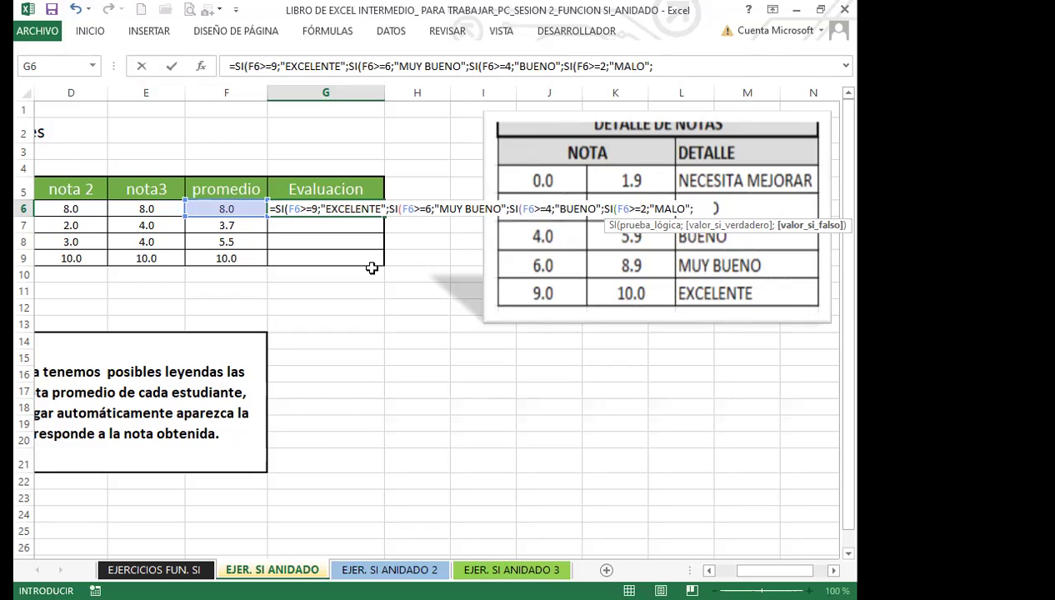
type("\"")
type("N")
type("ECES")
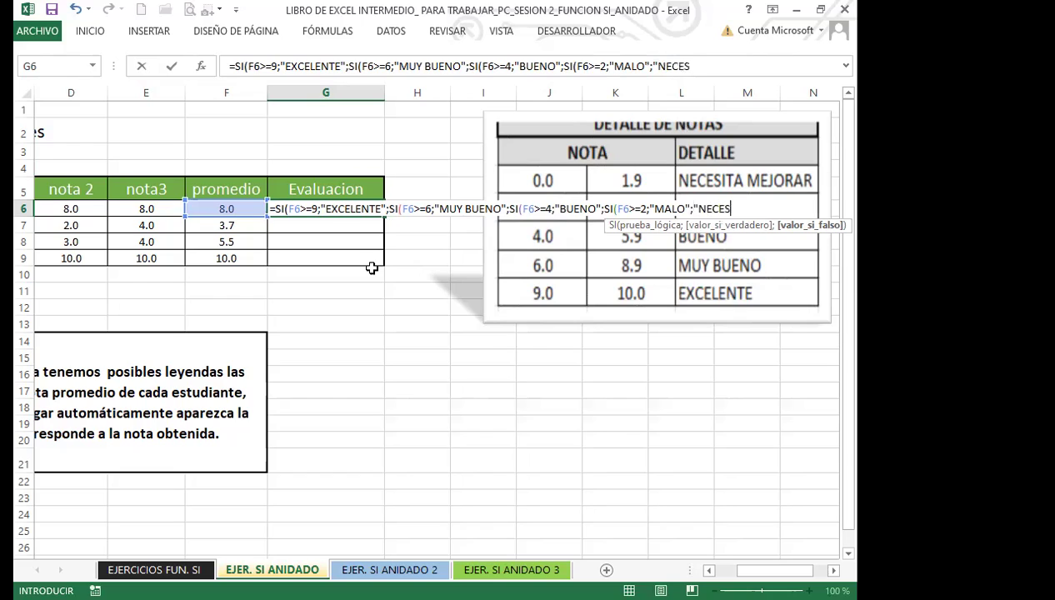
type("ITAMEJORAR")
Correct G6's final fallback to "NECESITA MEJORAR" with the space, then add closing parentheses for the nested SI functions.
key("BackSpace")
key("BackSpace")
key("BackSpace")
key("BackSpace")
key("BackSpace")
key("BackSpace")
key("BackSpace")
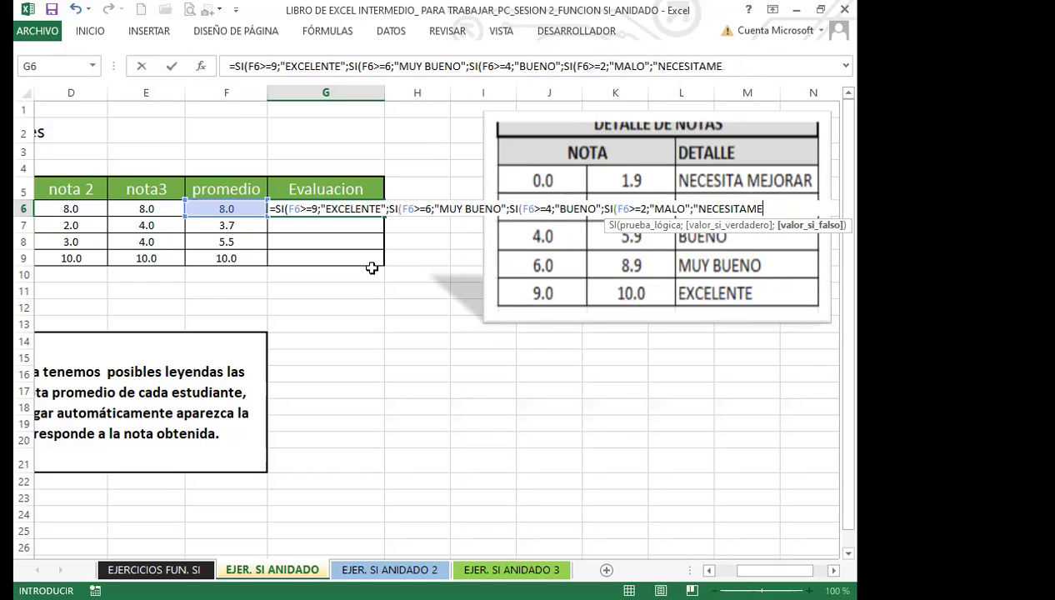
type("MEJORA")
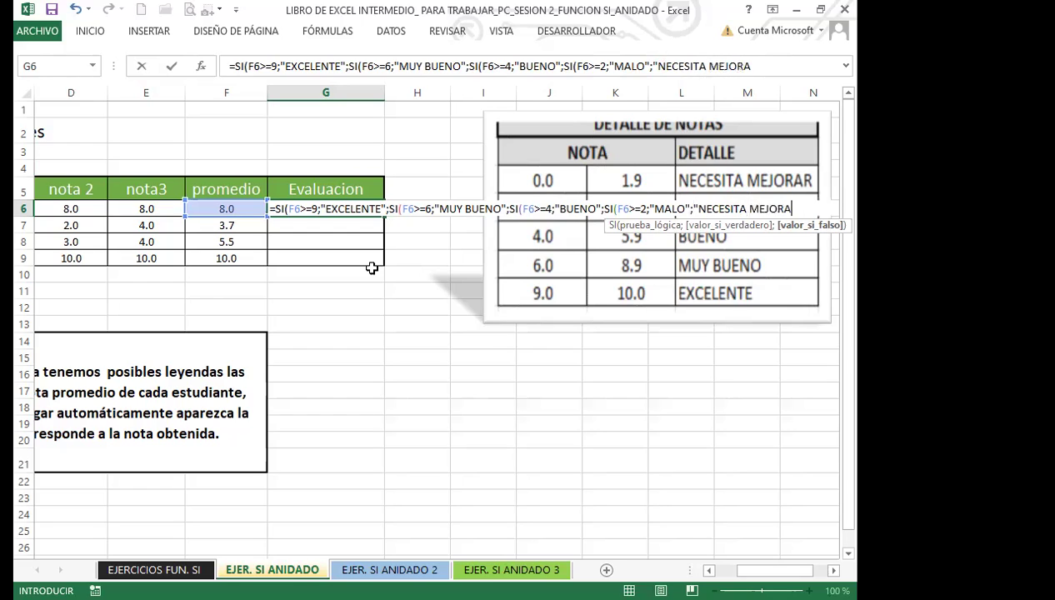
type("R\"")
type("))")
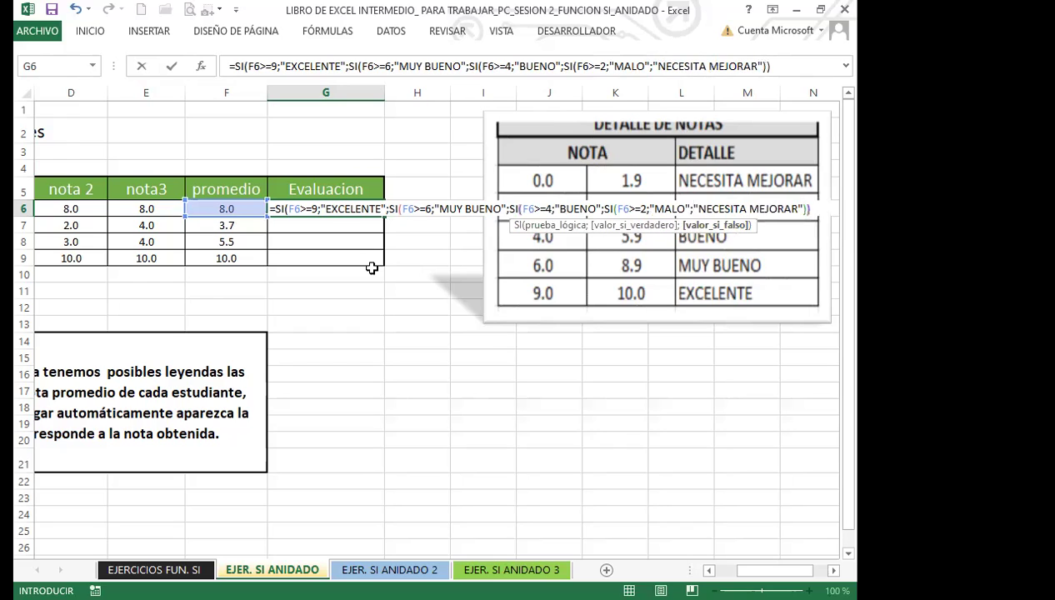
type(")")
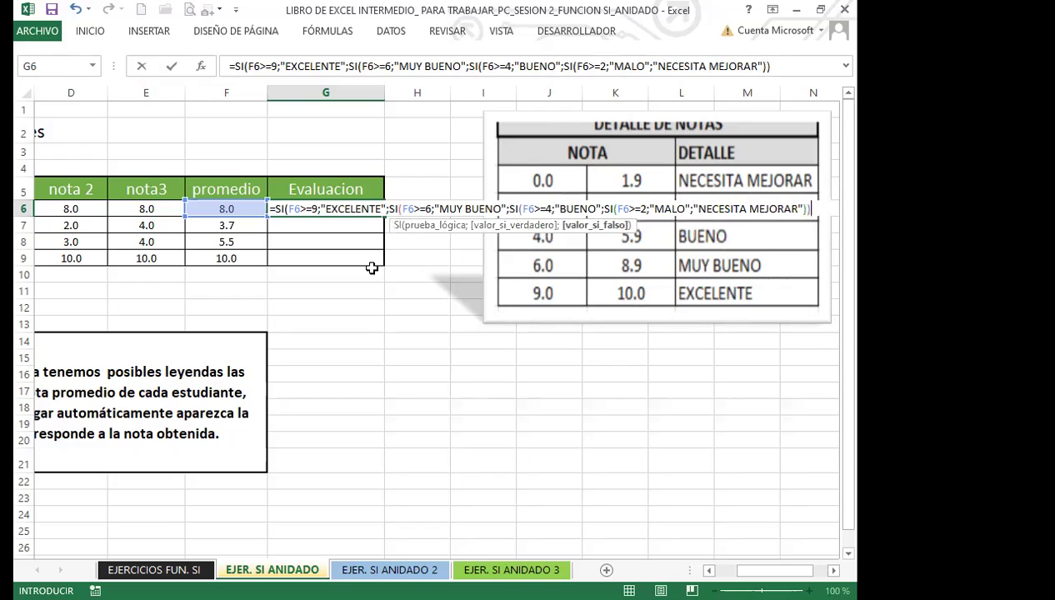
type(")")
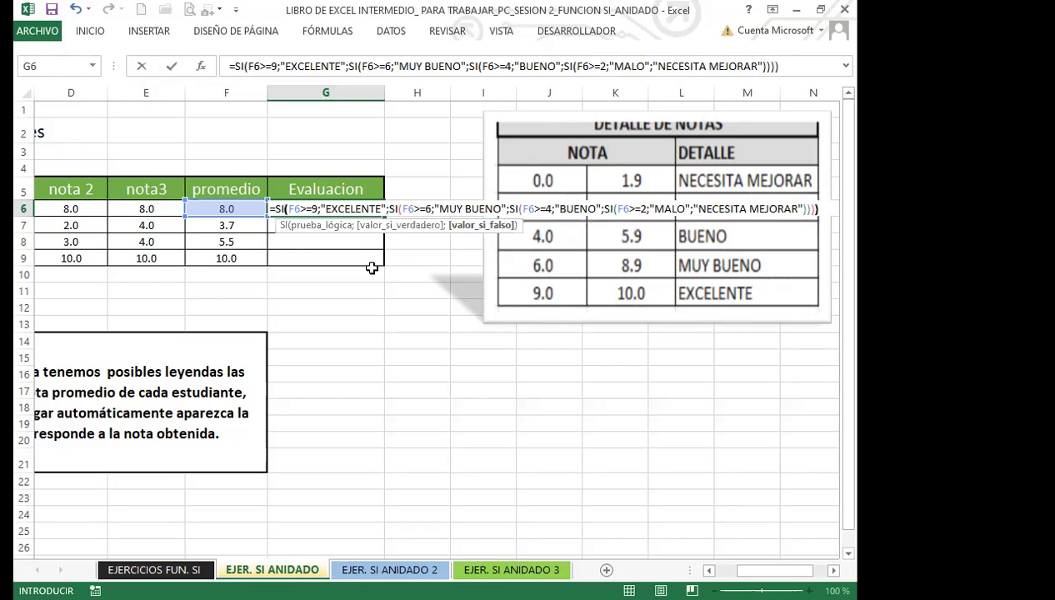
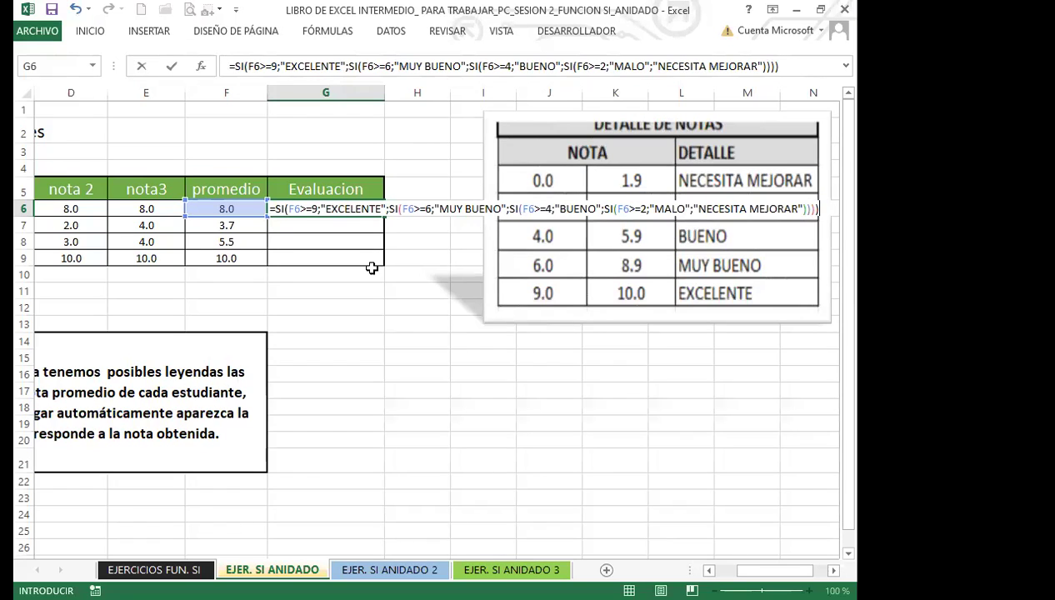
Commit the nested SI grading formula in G6 and copy it down to G9, checking the result.
key("Return")
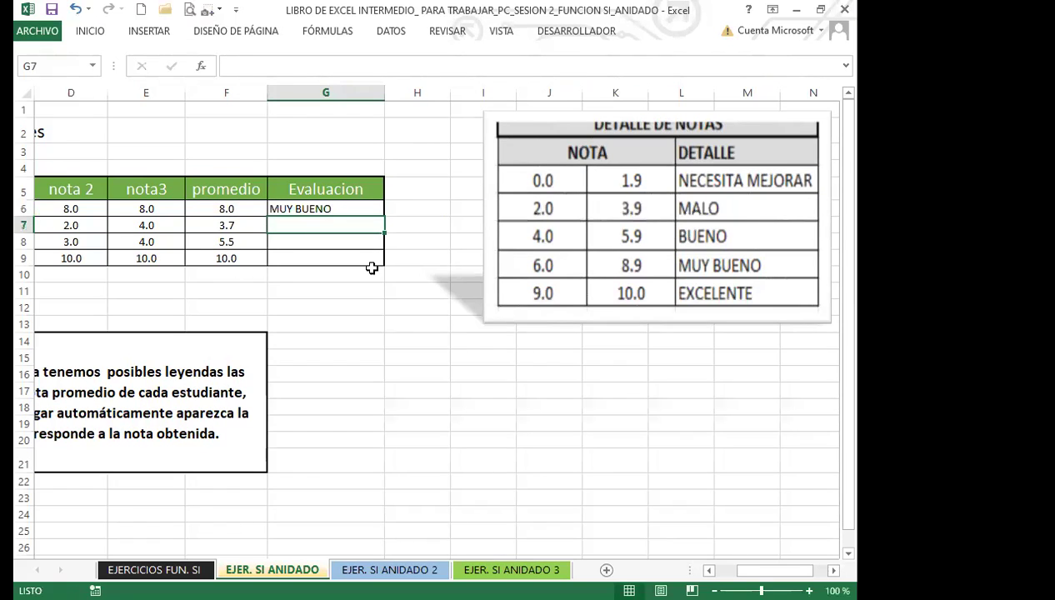
left_click(336, 210)
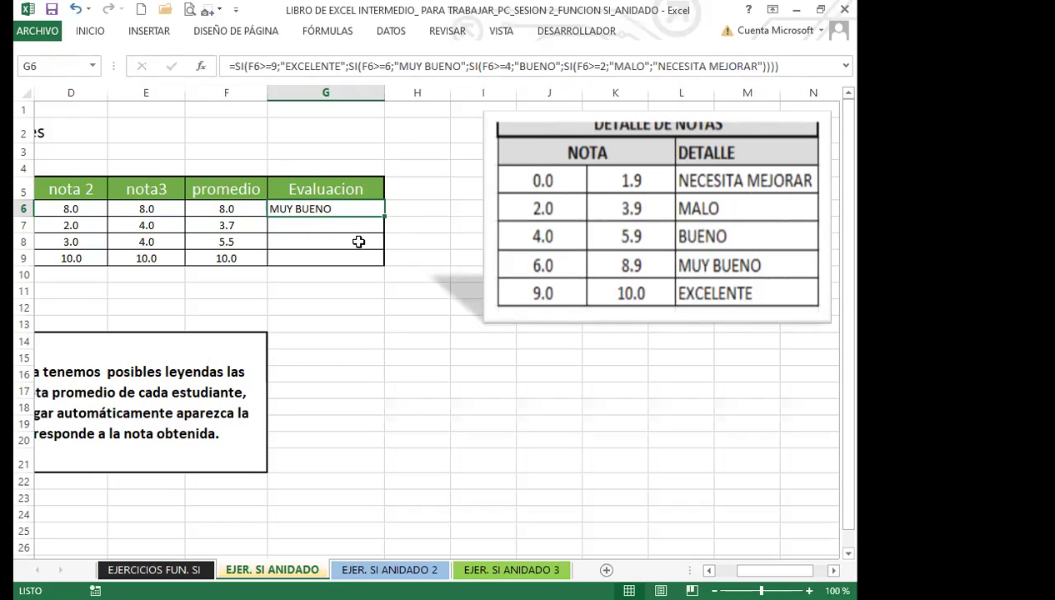
double_click(385, 216)
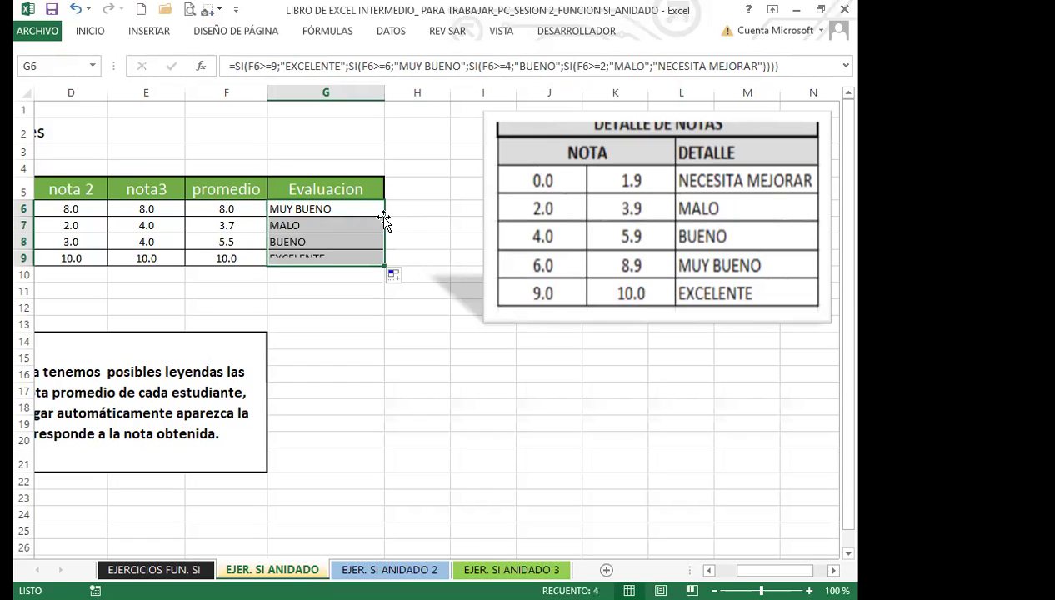
left_click(320, 265)
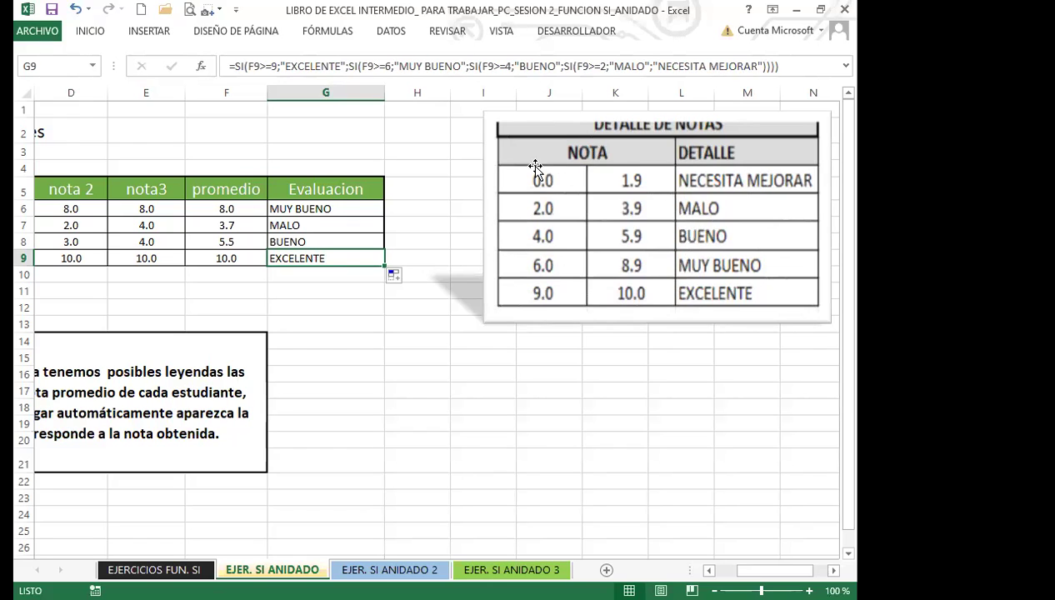
Review the copied formulas in G6 and G7, then move to the EJER. SI ANIDADO 2 sheet.
left_click(340, 208)
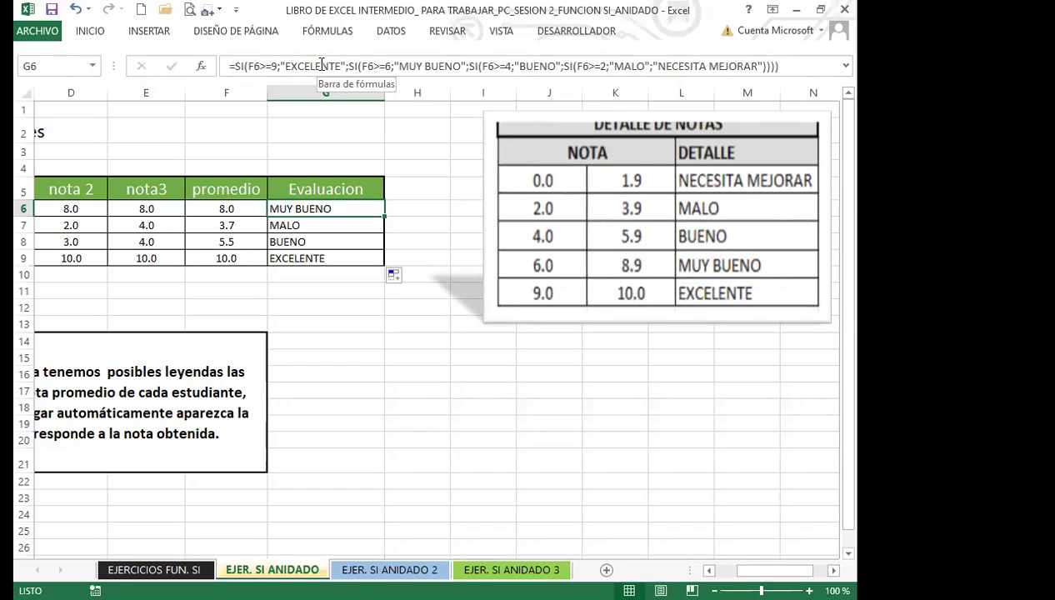
left_click(331, 228)
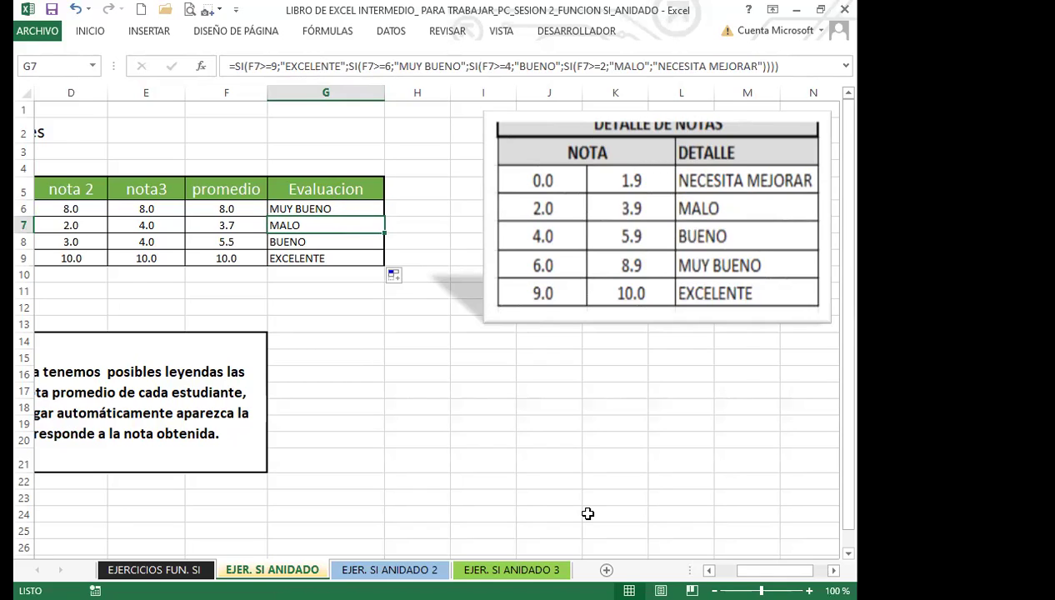
key("ctrl+Page_Down")
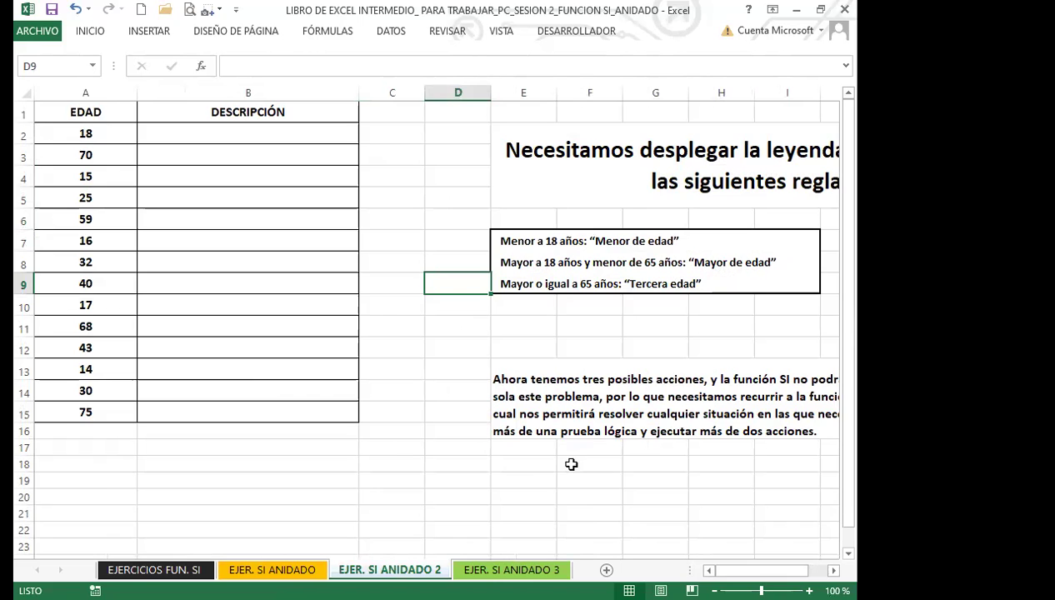
left_click(631, 496)
key("Right")
key("Right")
key("Right")
key("Right")
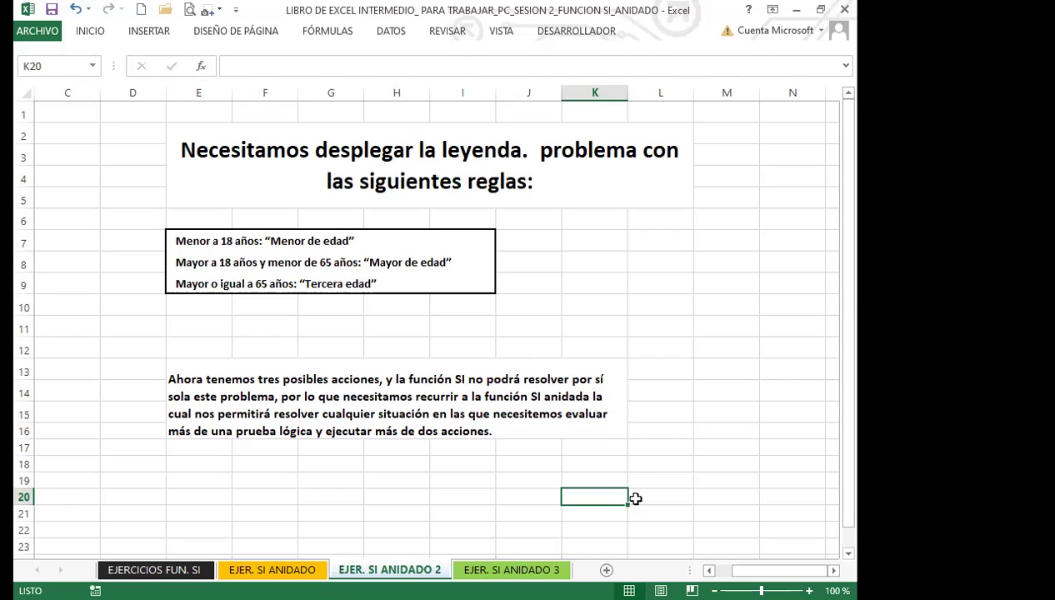
left_click(158, 360)
key("Left")
key("Left")
key("Left")
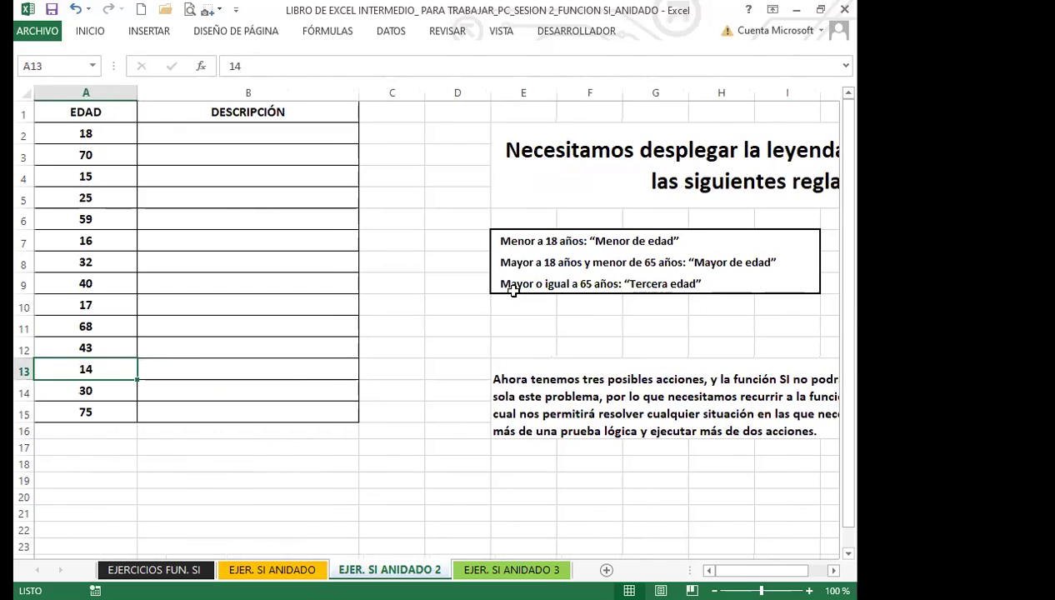
left_click(510, 241)
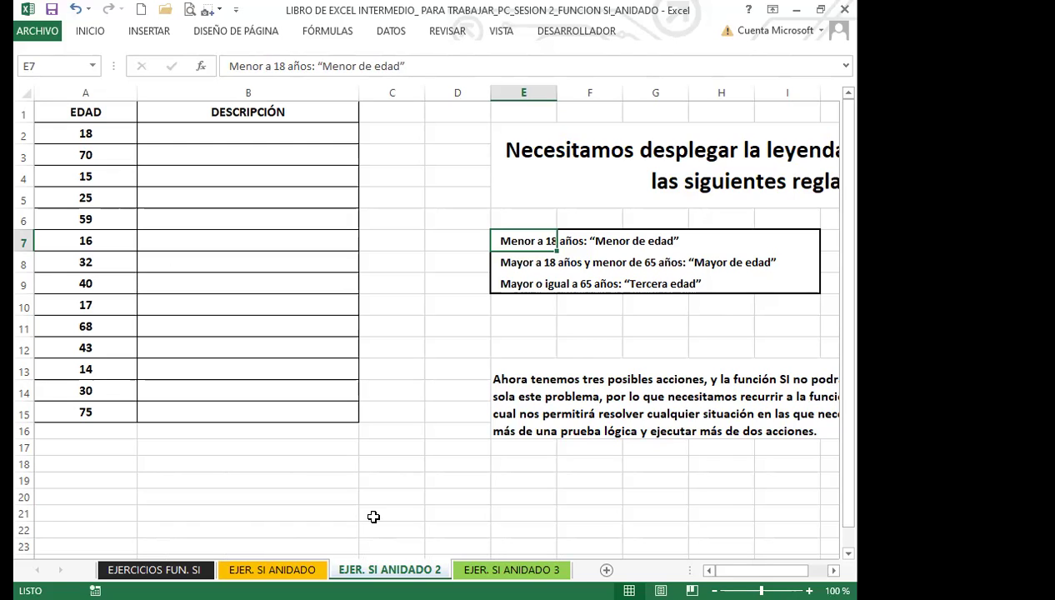
left_click(403, 385)
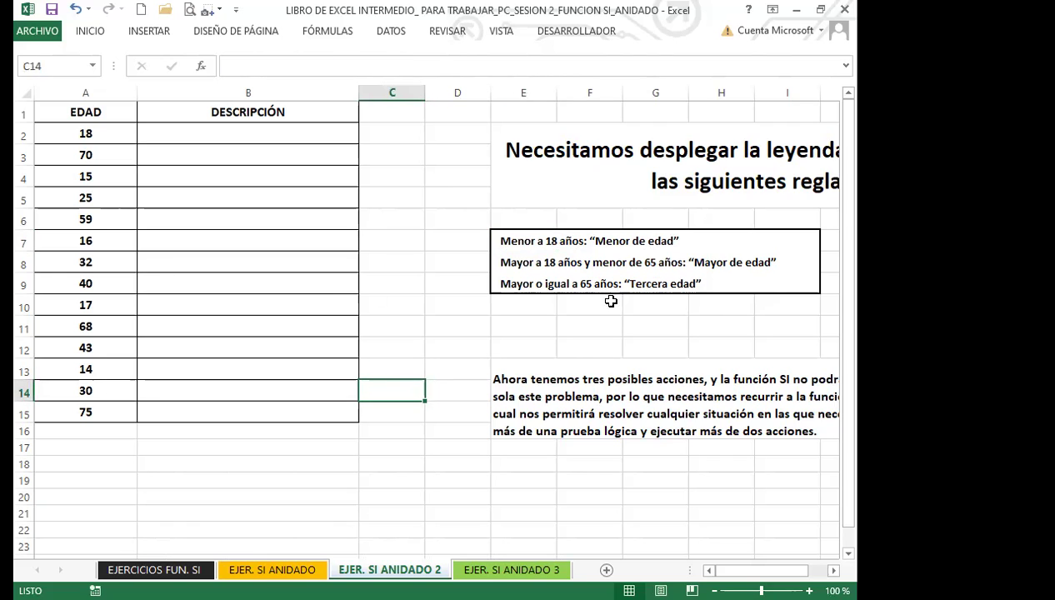
left_click(215, 155)
left_click(223, 128)
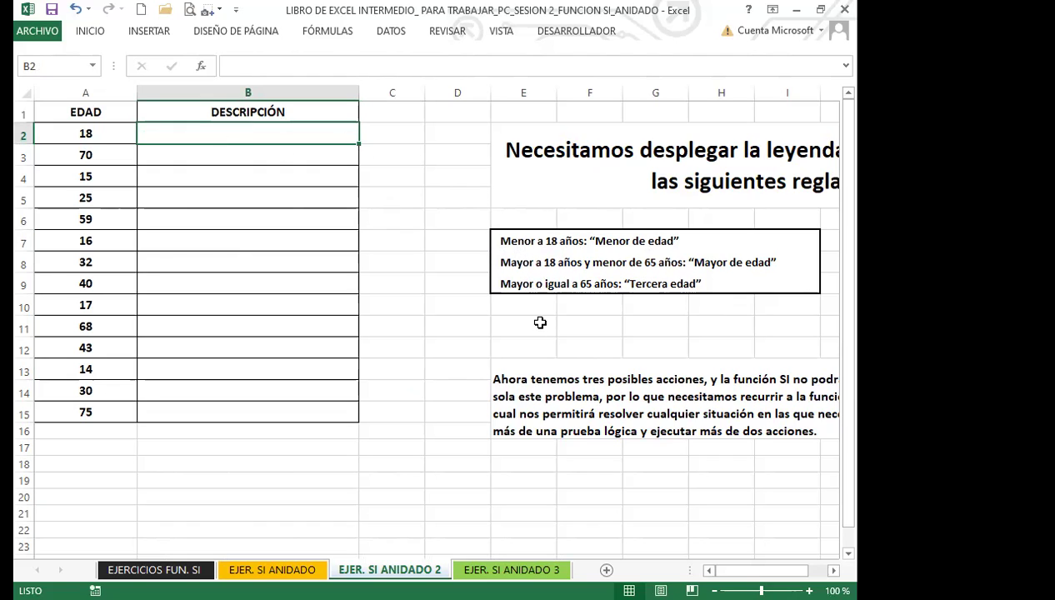
left_click_drag(510, 238, 749, 303)
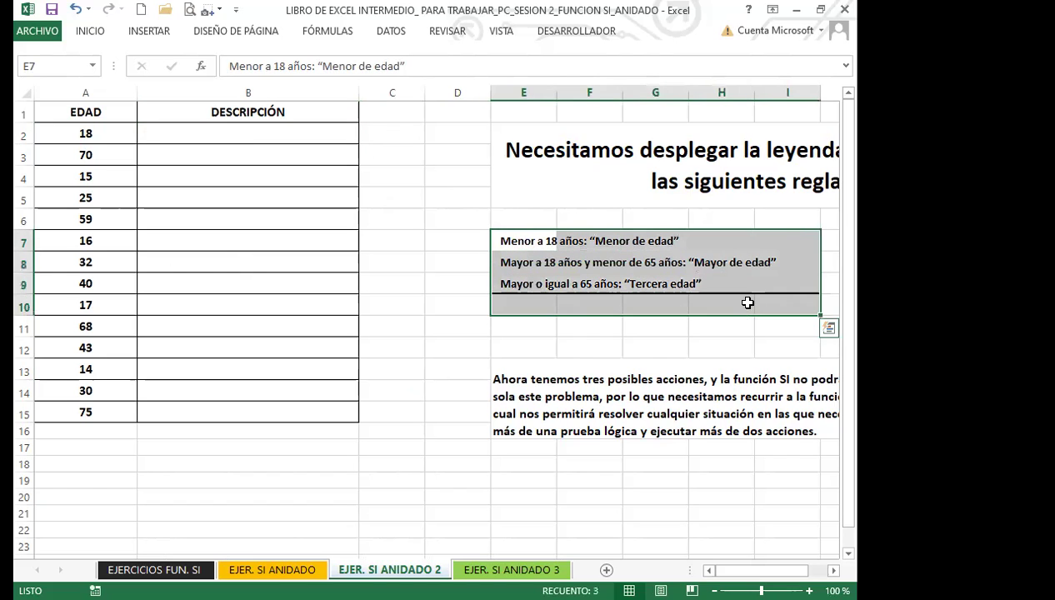
left_click(637, 285)
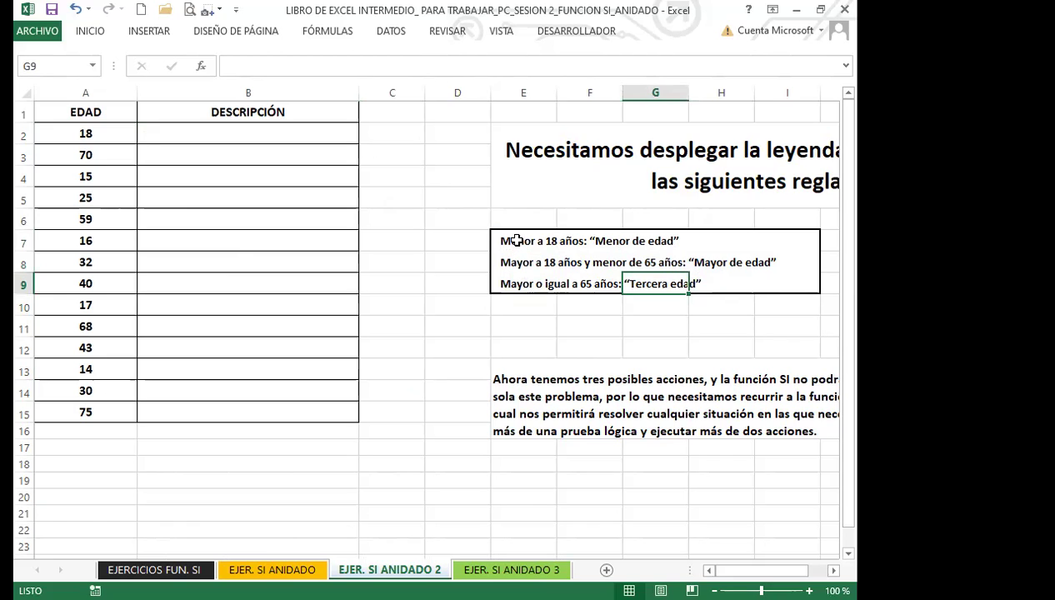
left_click(428, 203)
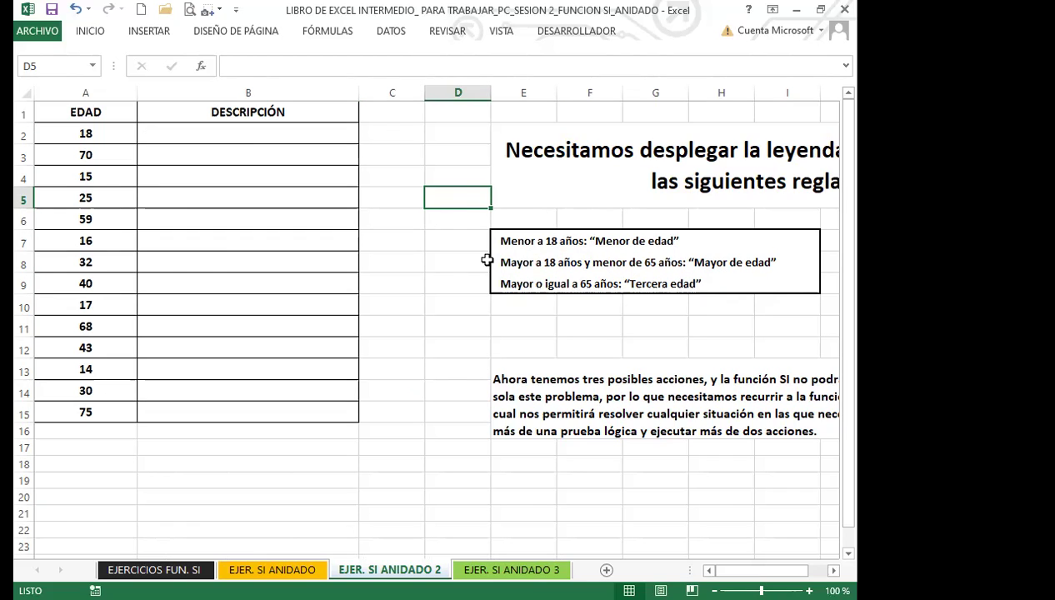
left_click(242, 142)
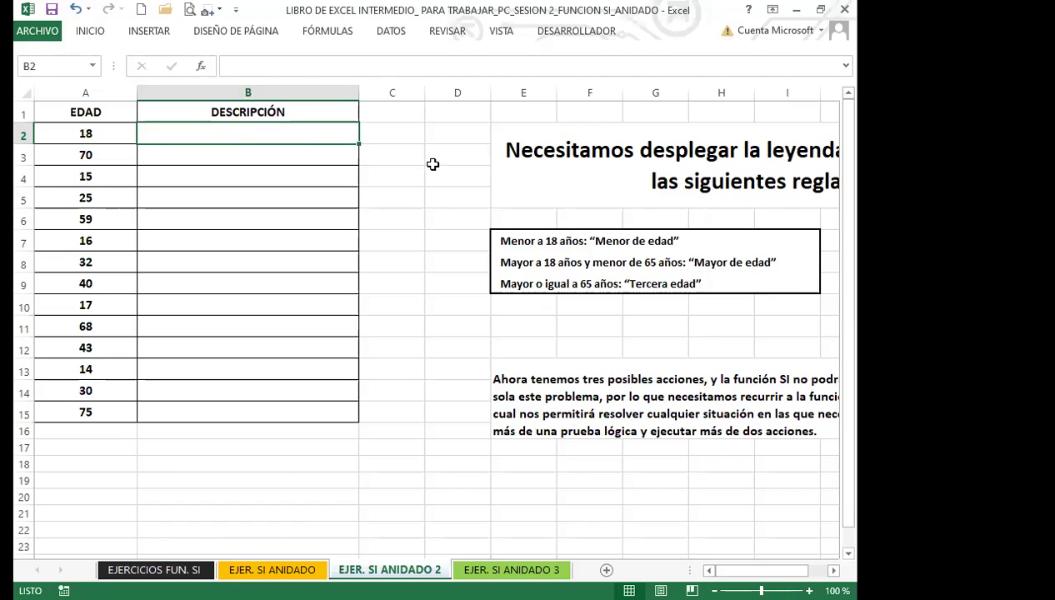
In B2, begin the SI formula returning "TERCERA EDAD" when A2 is at least 65.
type("=")
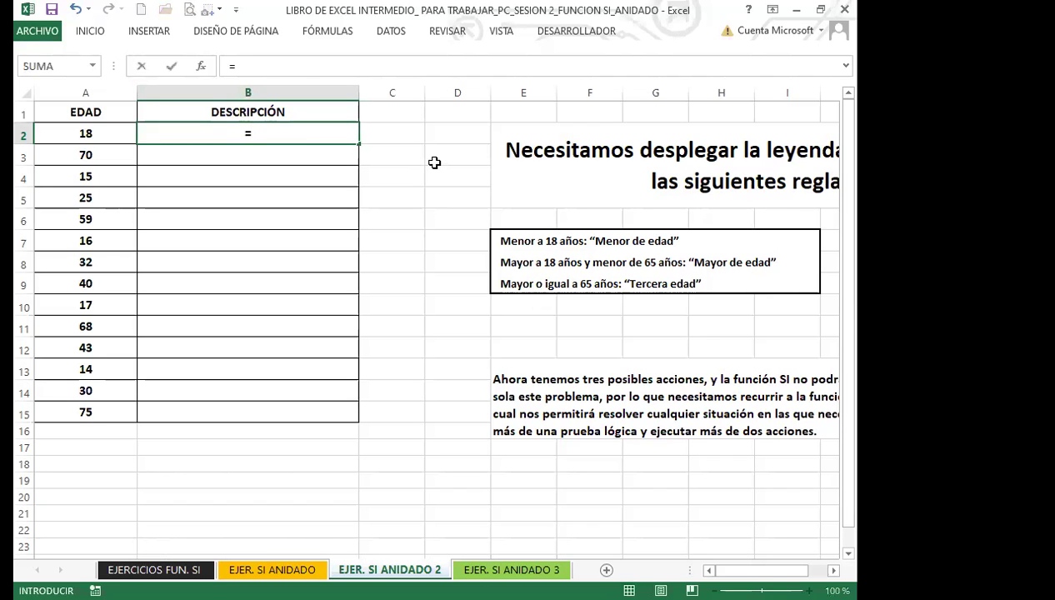
type("SI")
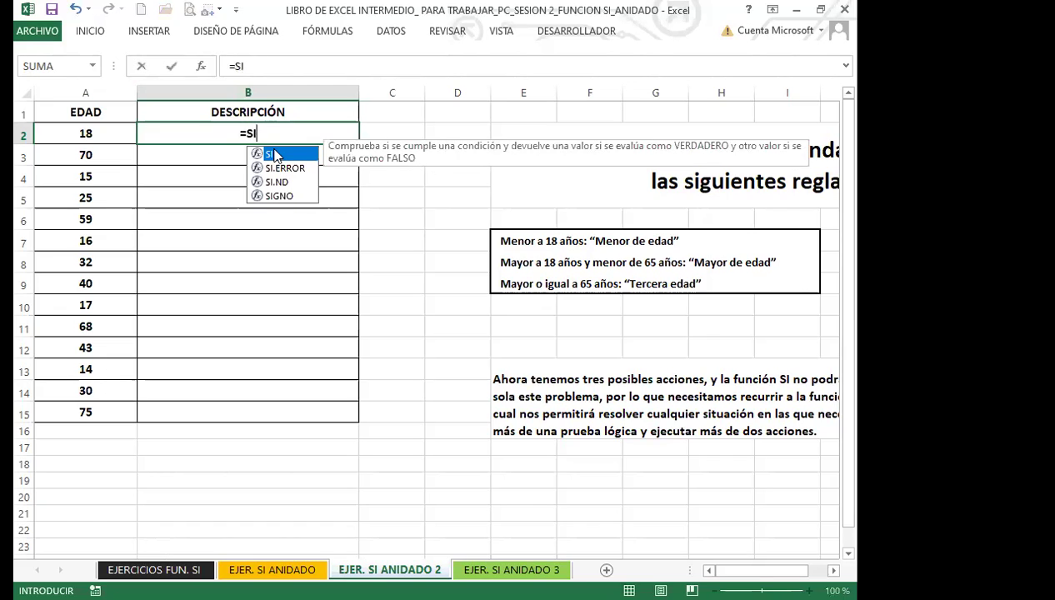
type("(")
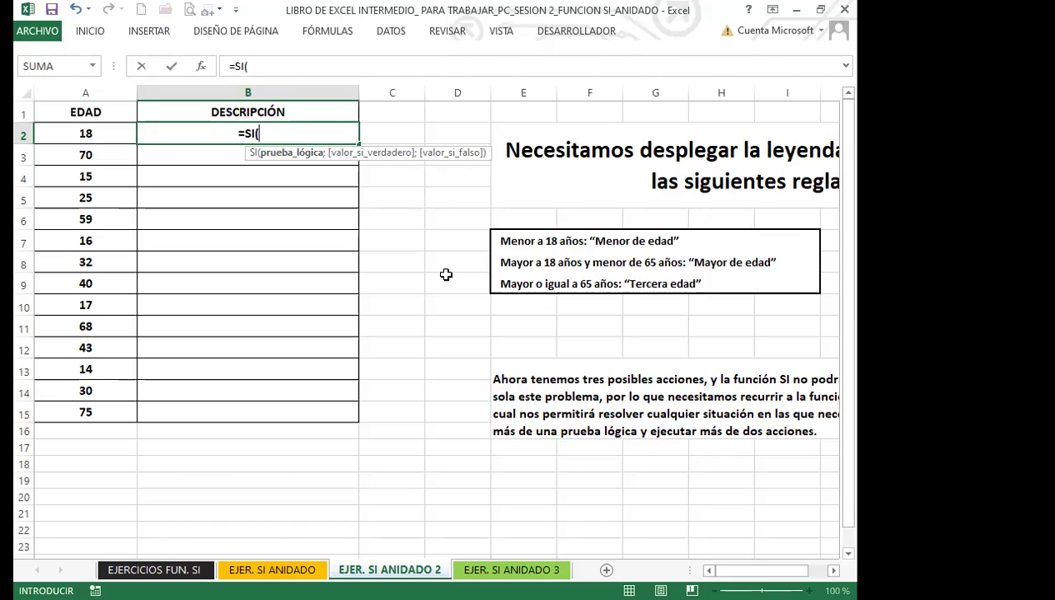
left_click(100, 134)
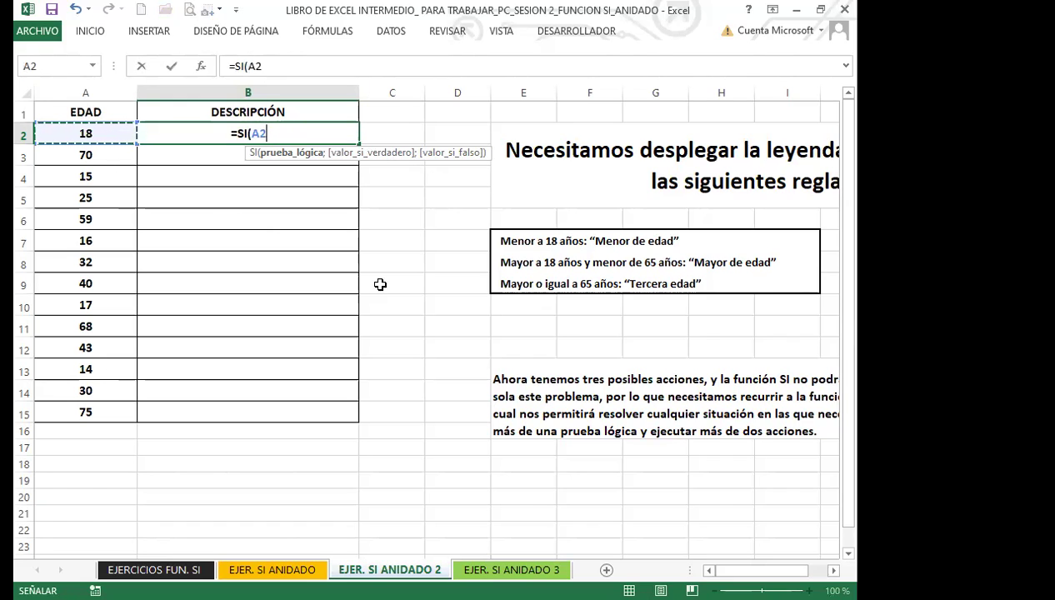
type(">")
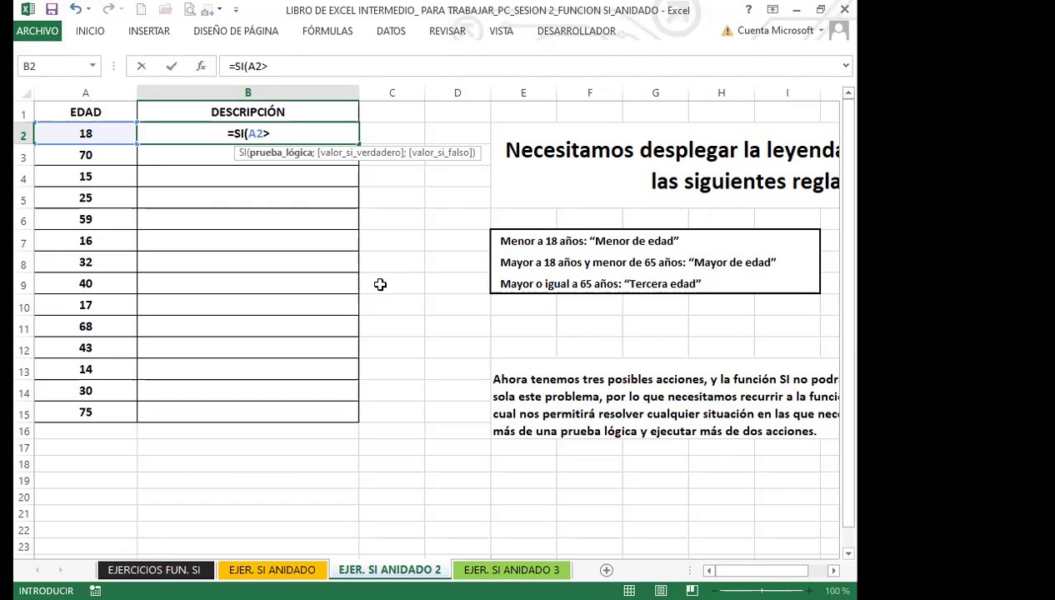
type("=")
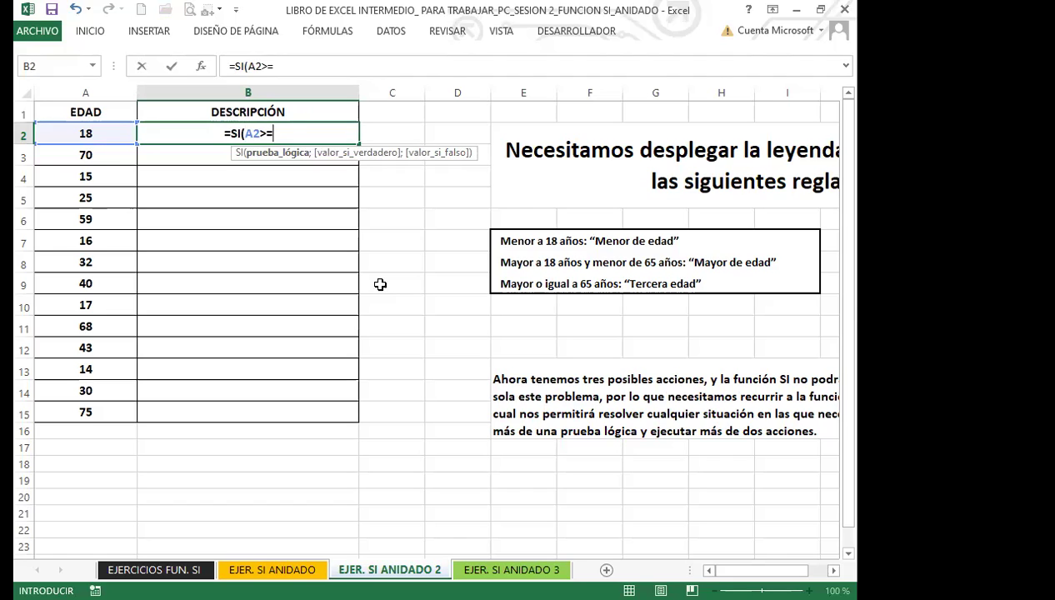
type("65")
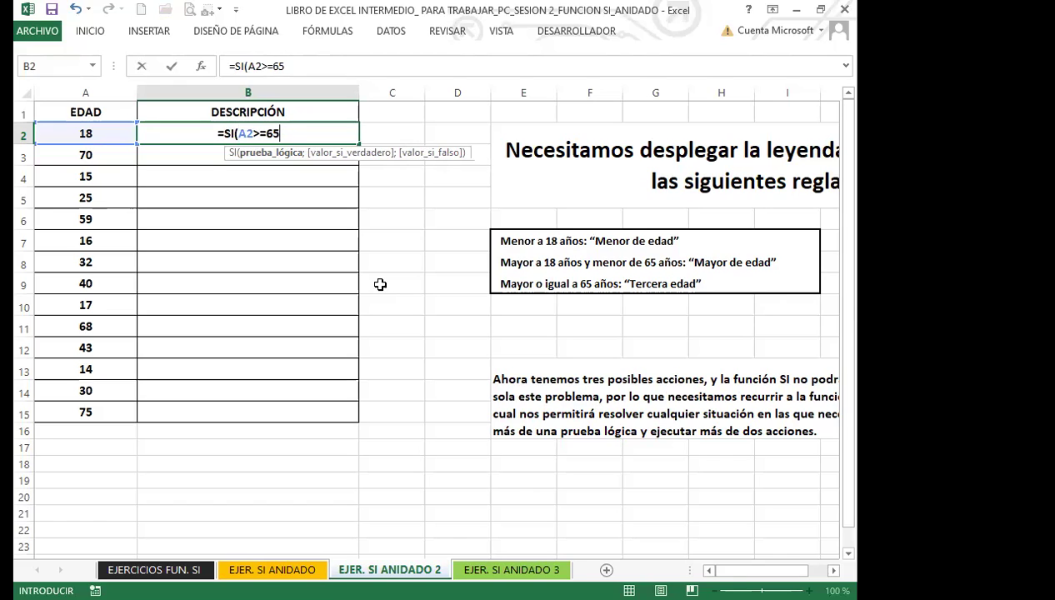
type(";")
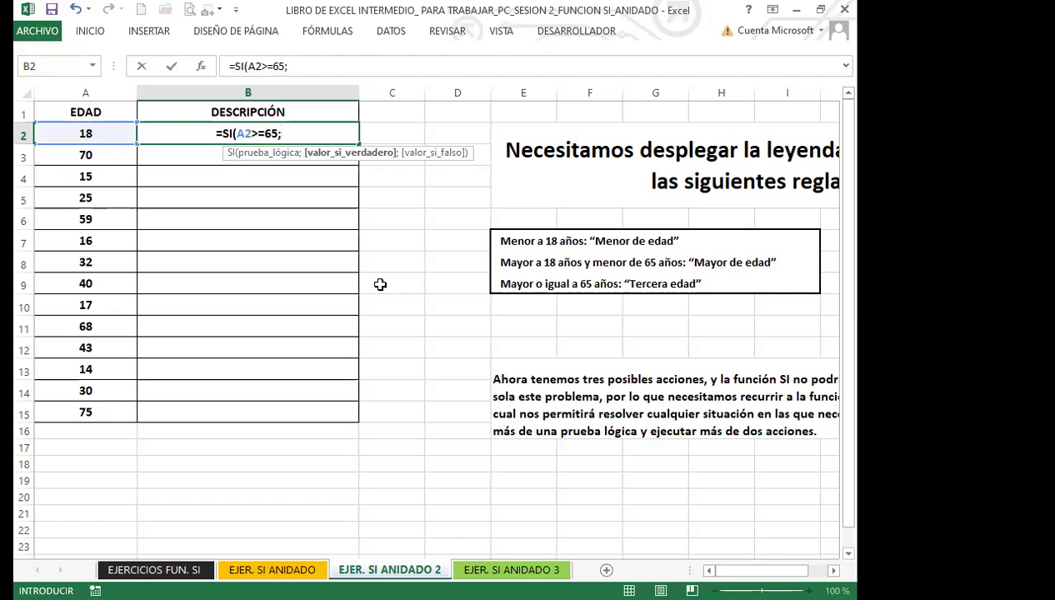
type("\"")
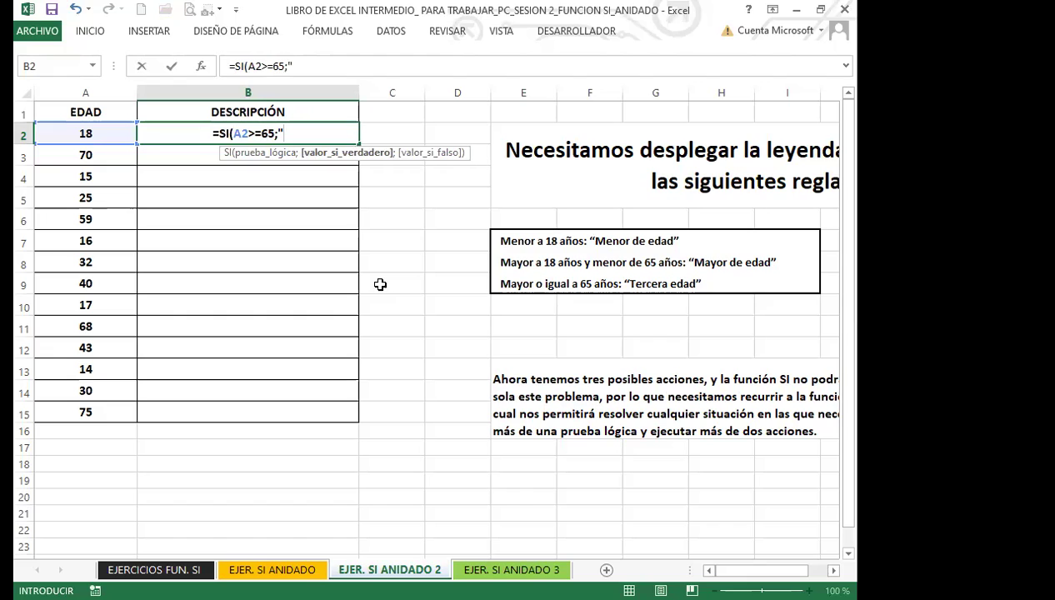
type("TERCERA EDAD")
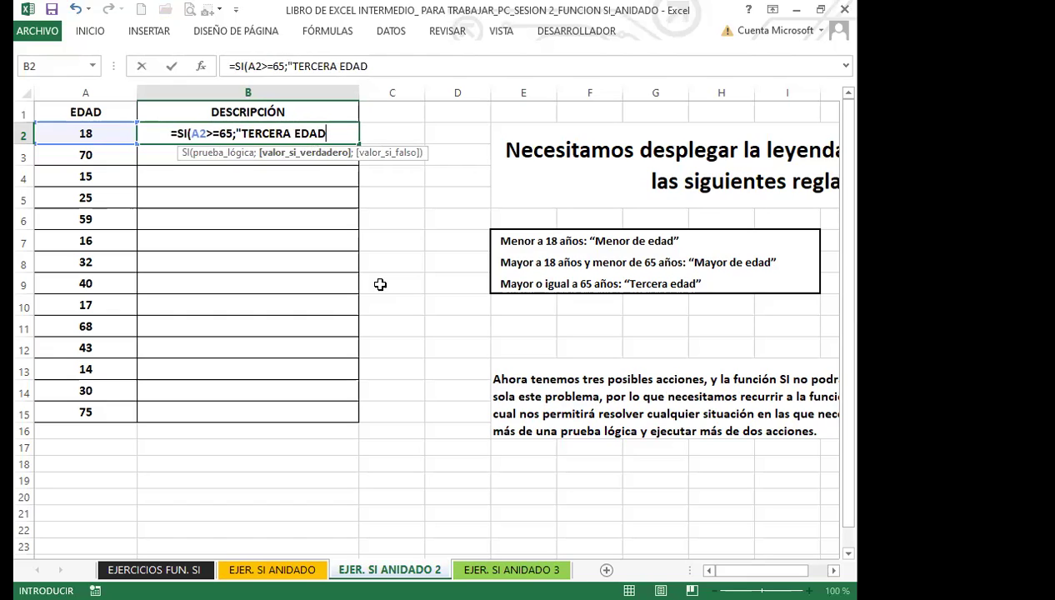
type("\"")
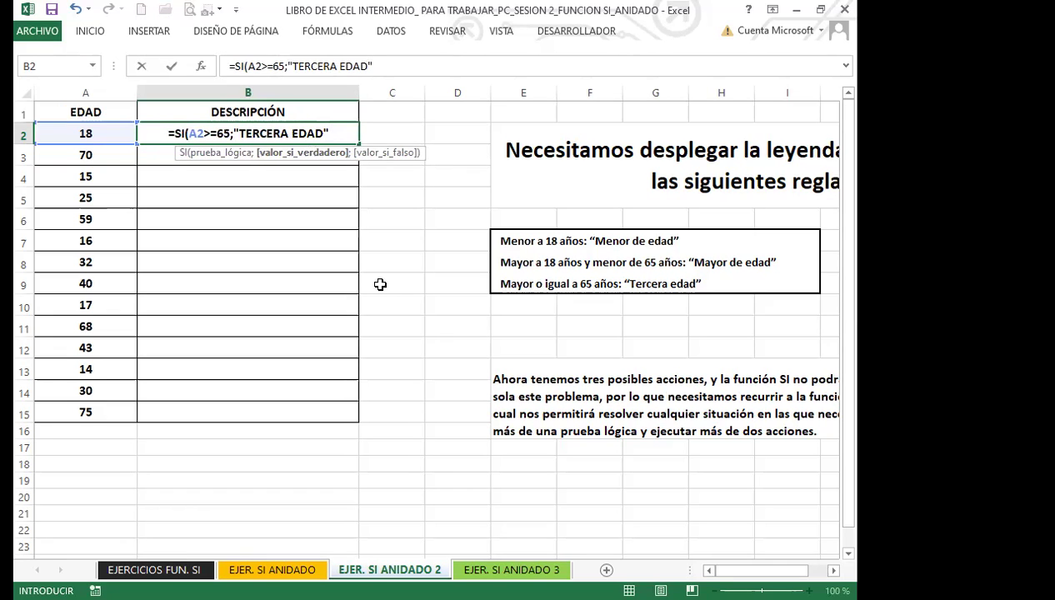
Nest a second SI returning "MAYOR DE EDAD" for A2>=18, otherwise "MENOR DE EDAD".
type(";")
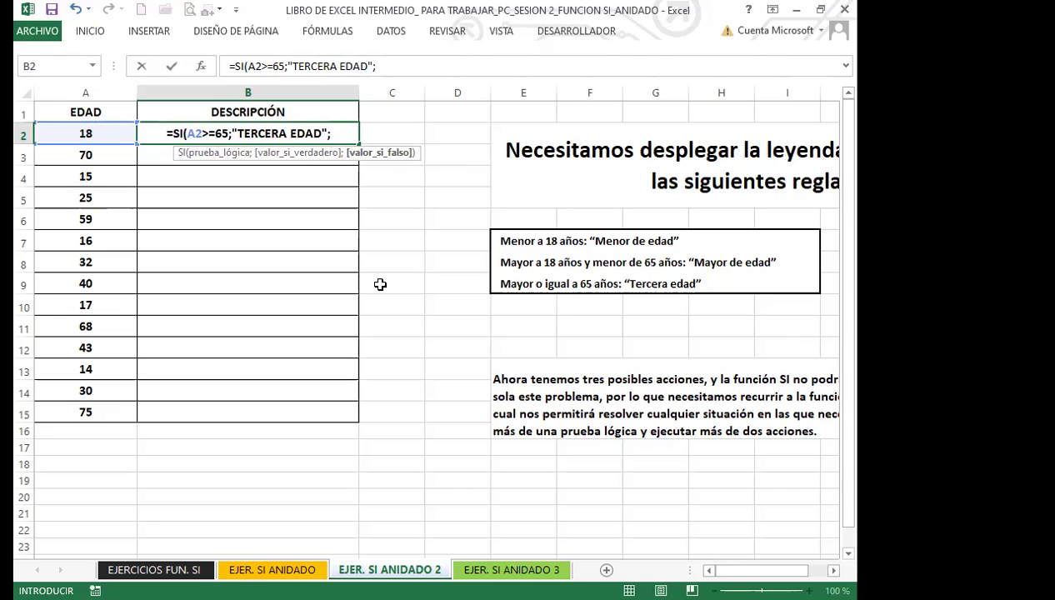
type("SI(")
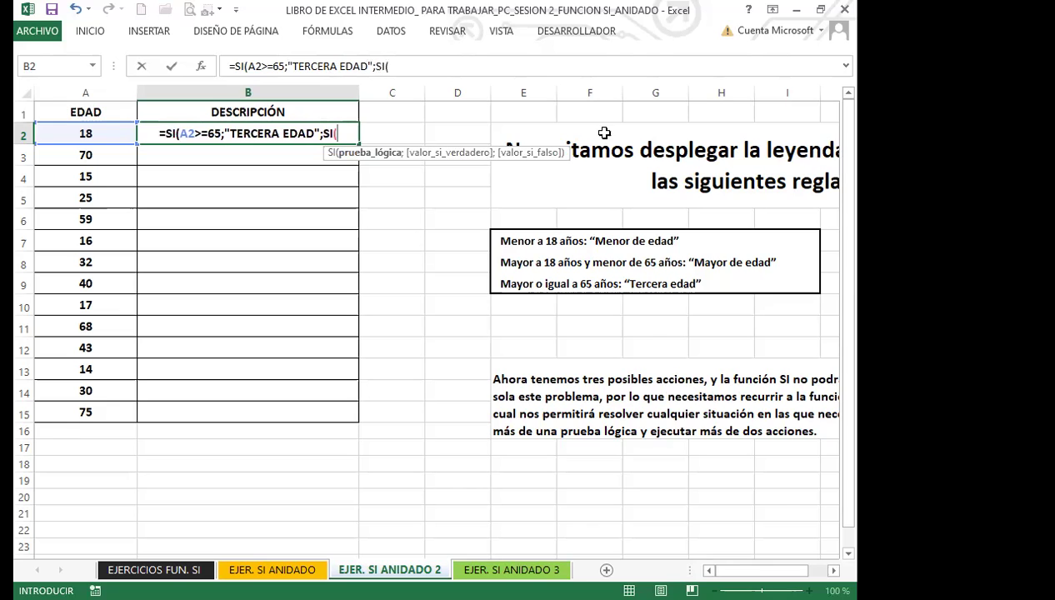
left_click(87, 138)
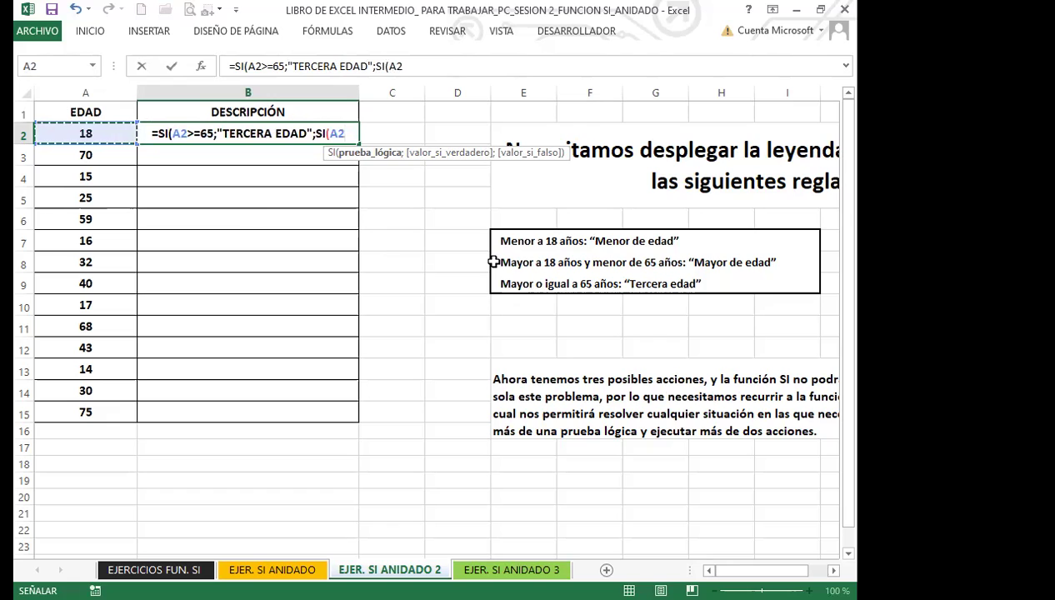
type(">")
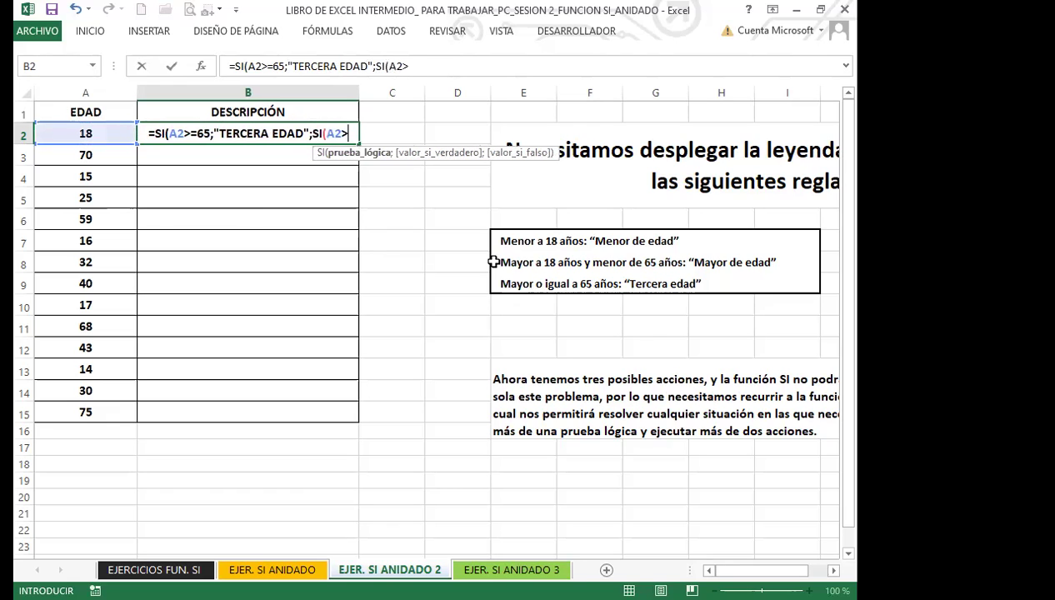
type("=")
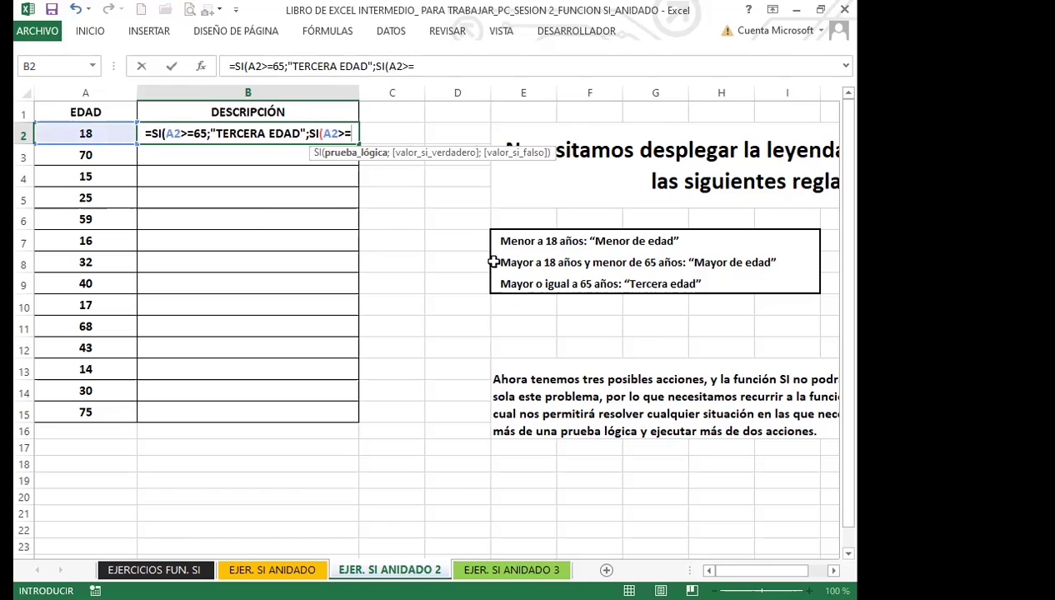
type("18")
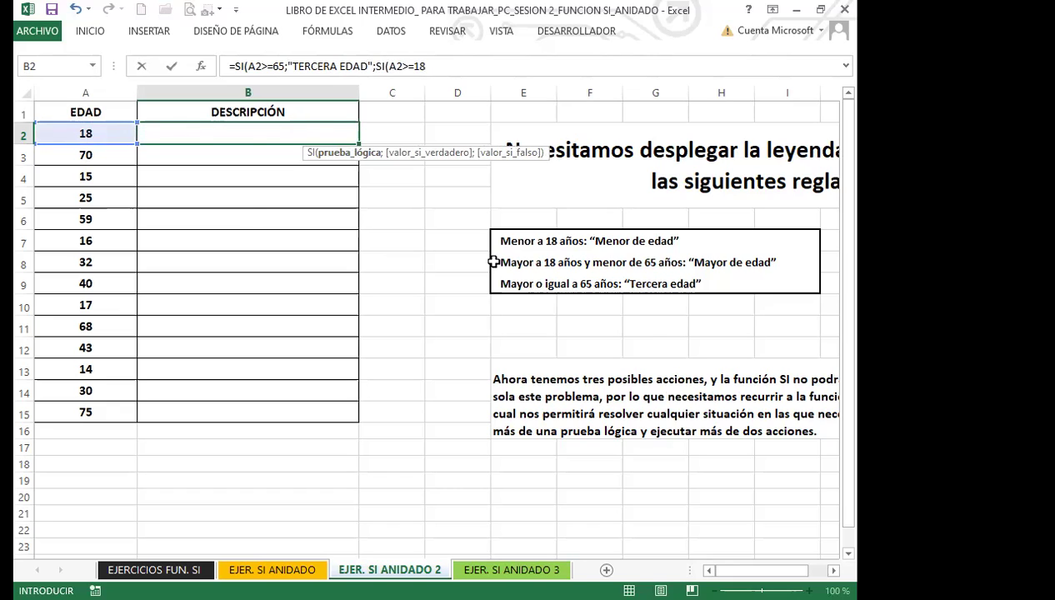
type(";\"")
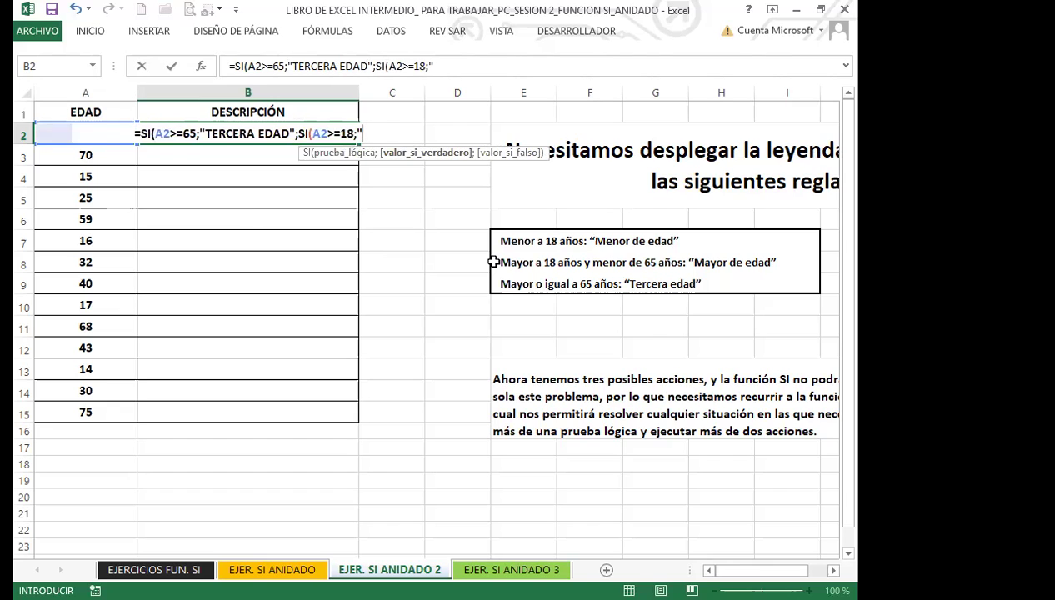
type("MAYOR DE EDAD")
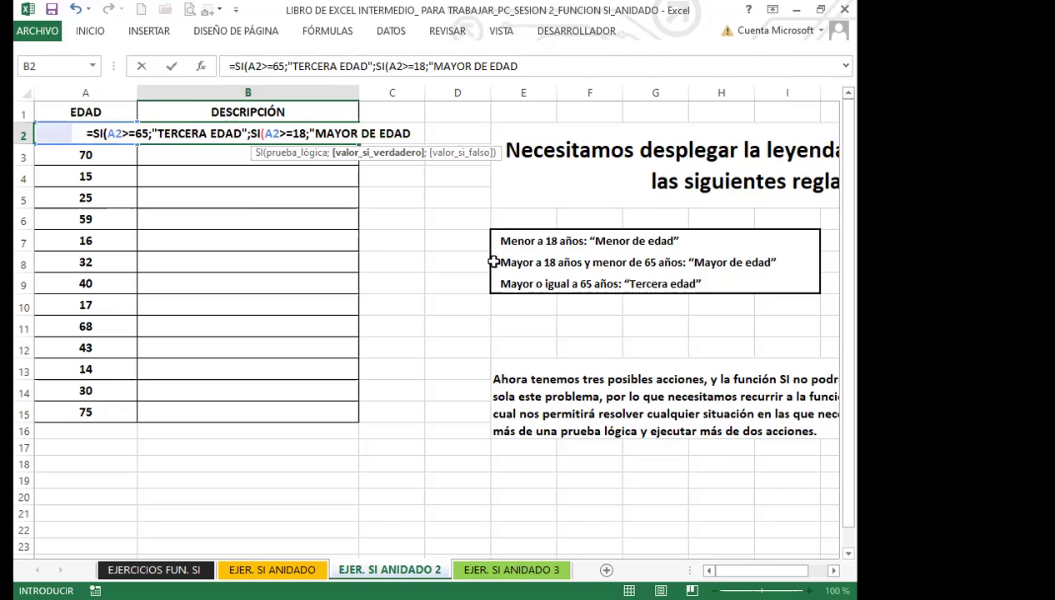
type("\";")
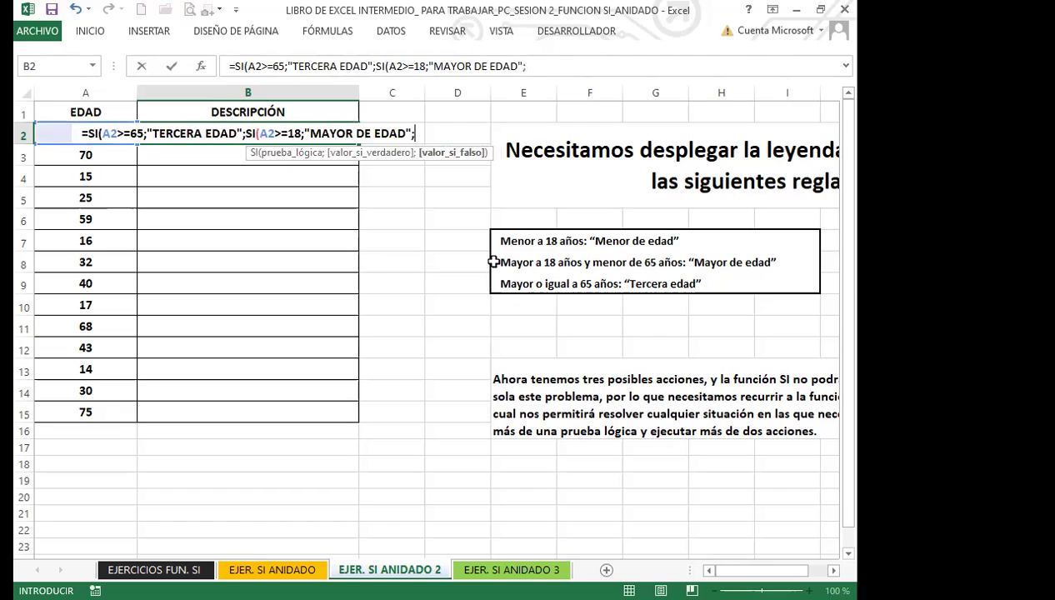
type("\"")
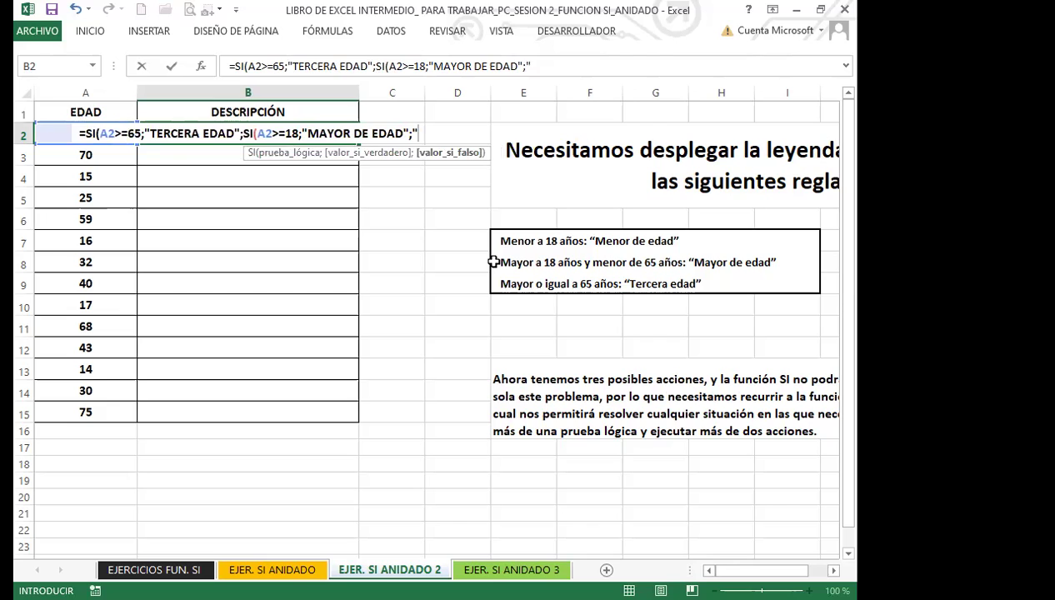
type("MENOR DE EDA")
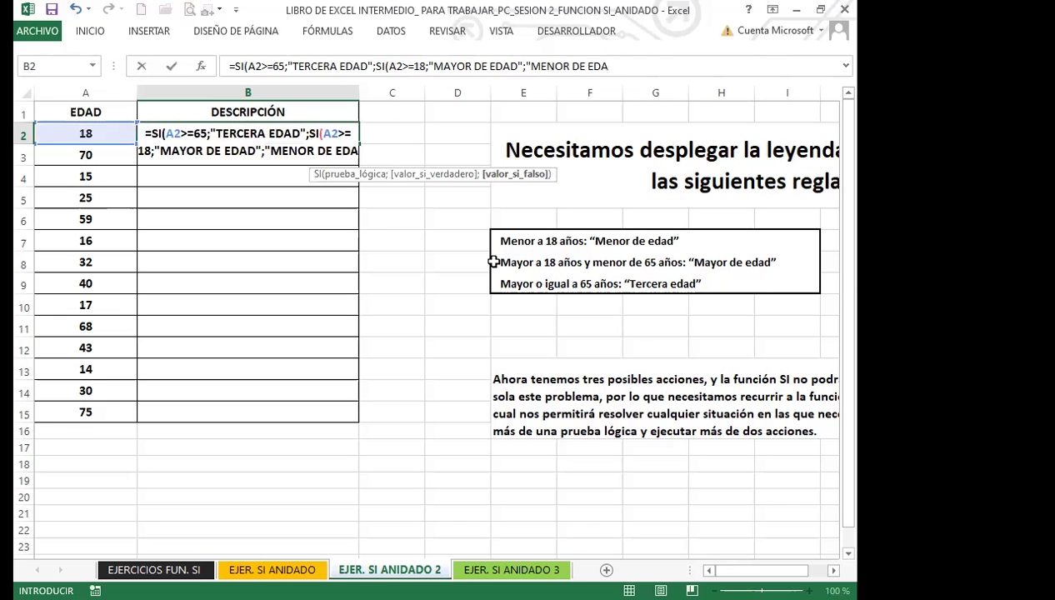
type("D\"")
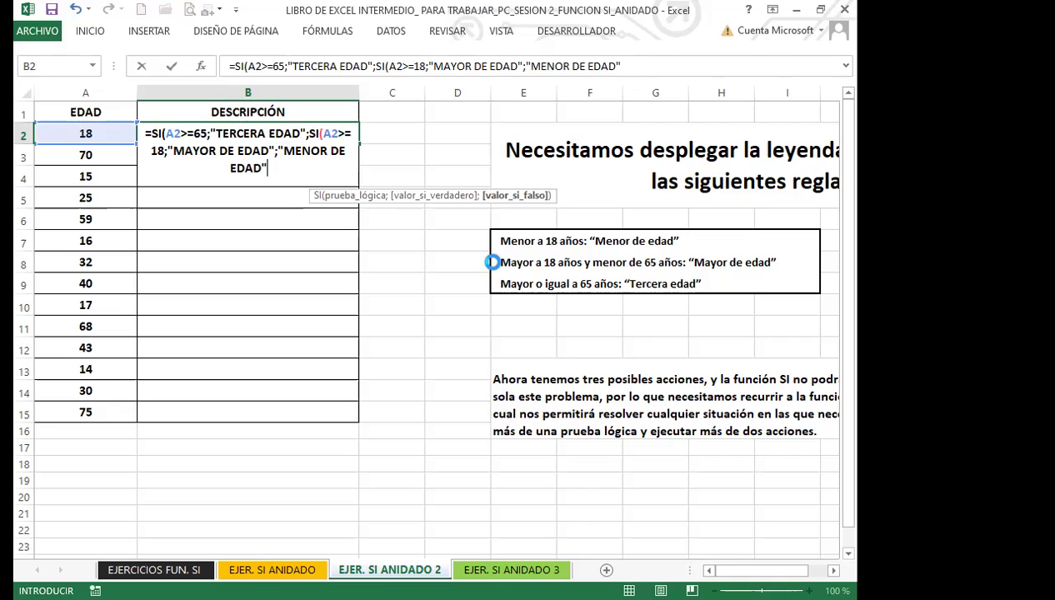
Decline Excel's correction, append the two missing closing parentheses to B2's formula, and commit it.
key("Return")
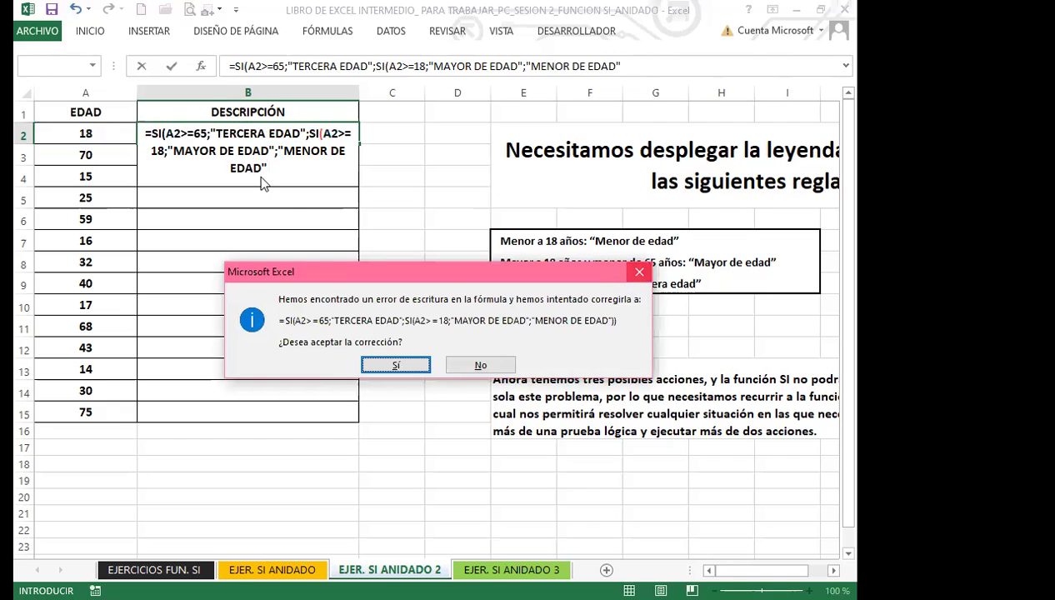
key("Escape")
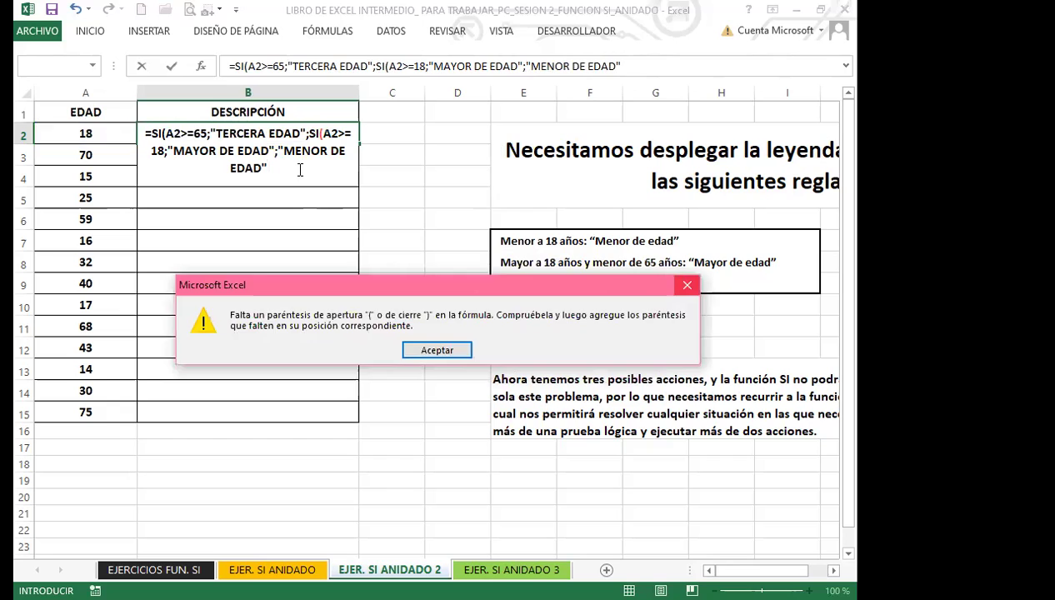
key("Return")
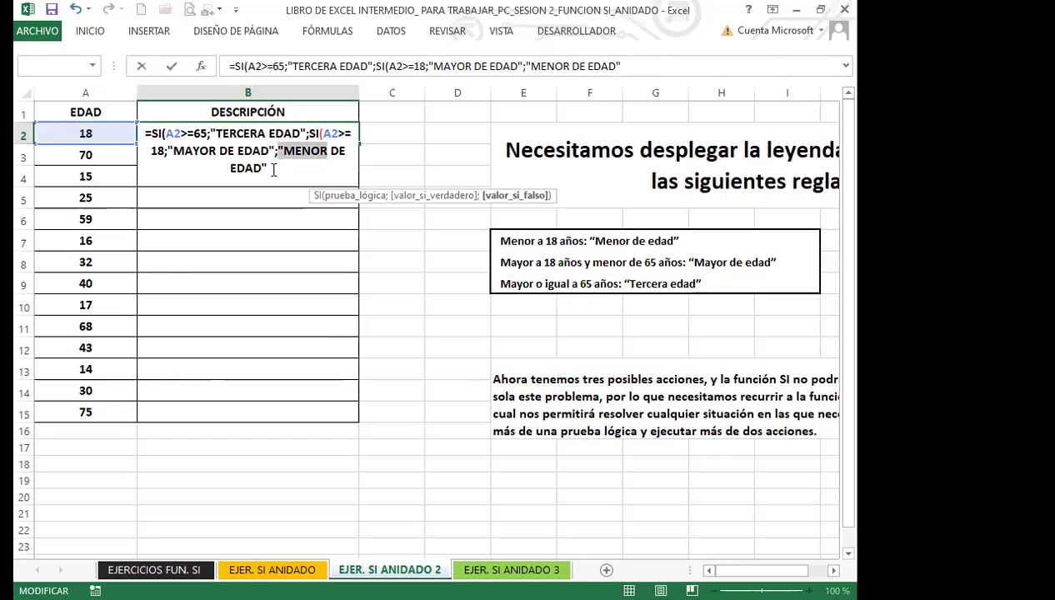
left_click(278, 169)
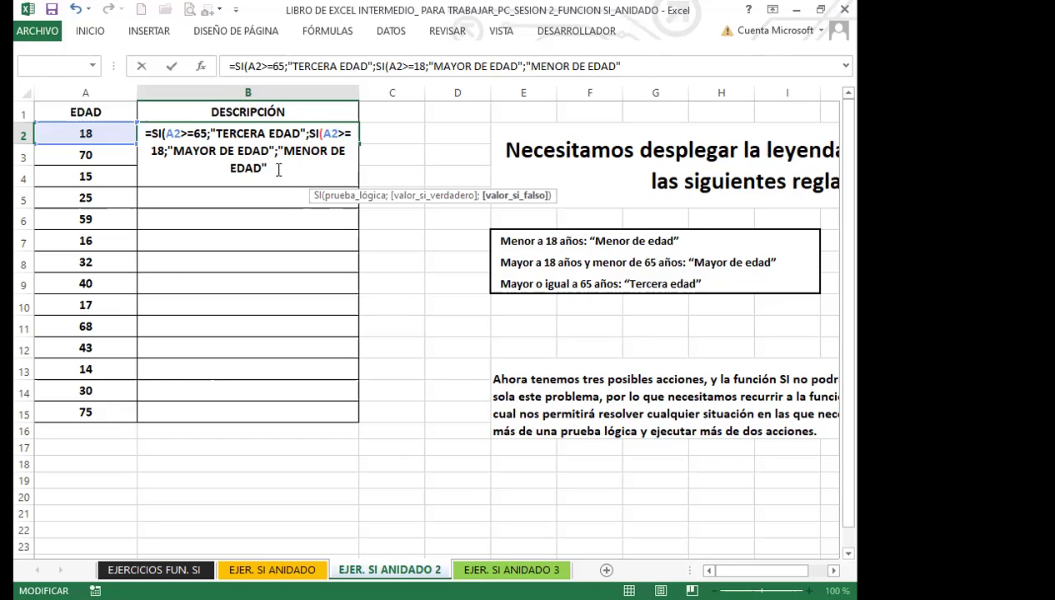
type("))")
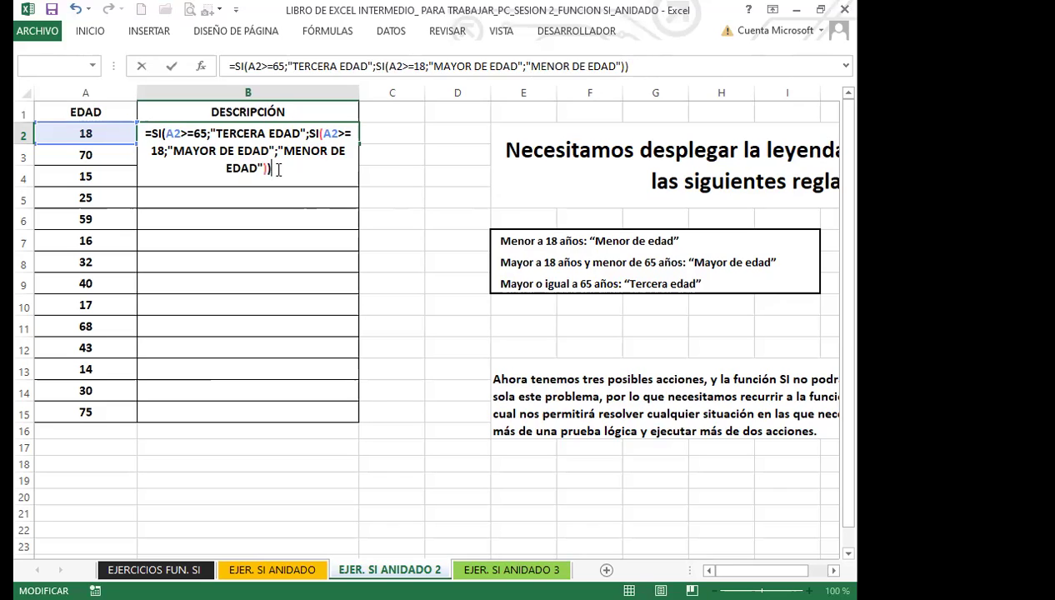
key("Return")
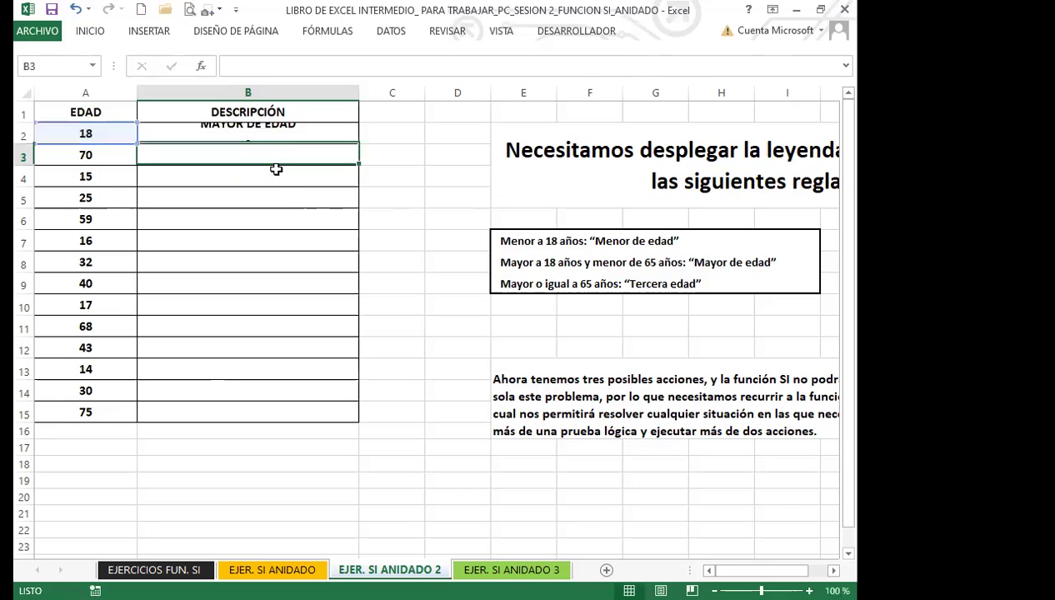
Copy the B2 age-description formula down through B15 and deselect the filled range.
left_click(317, 130)
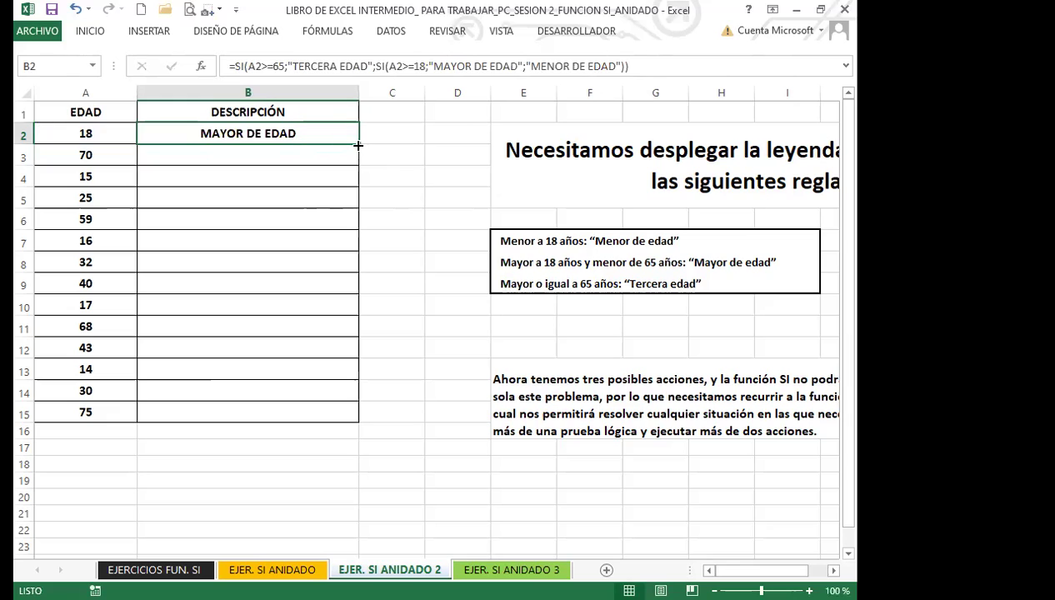
double_click(358, 145)
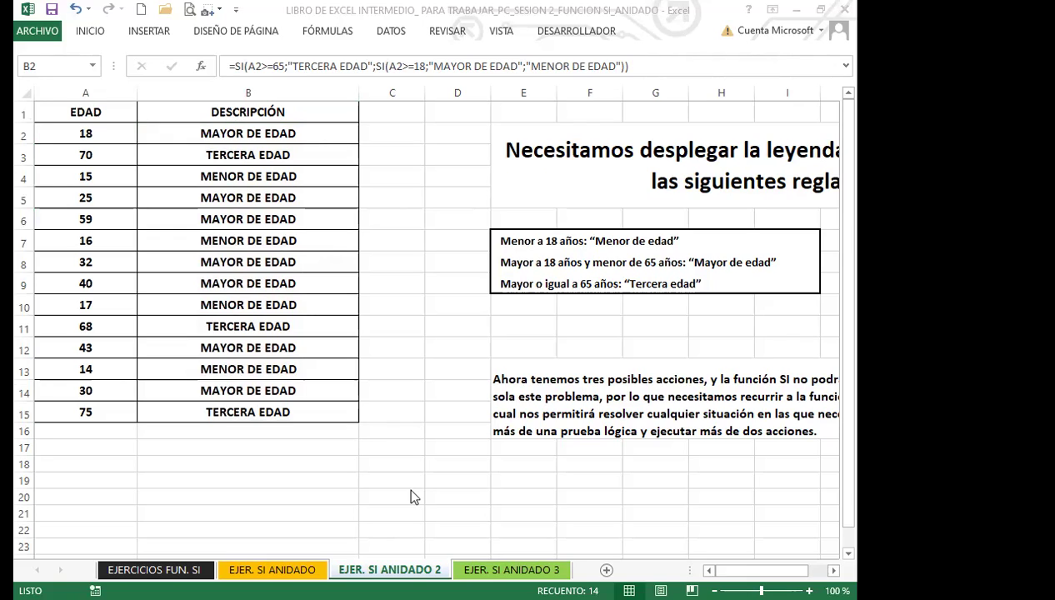
key("ctrl+shift+Down")
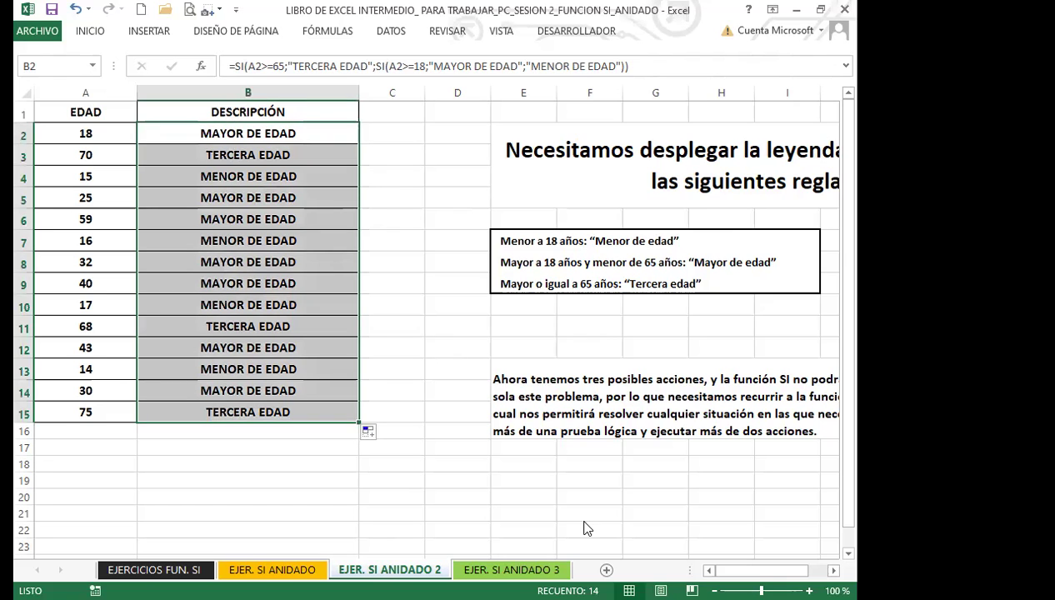
mouse_move(391, 556)
left_mouse_down()
mouse_move(392, 505)
mouse_move(392, 556)
left_mouse_up()
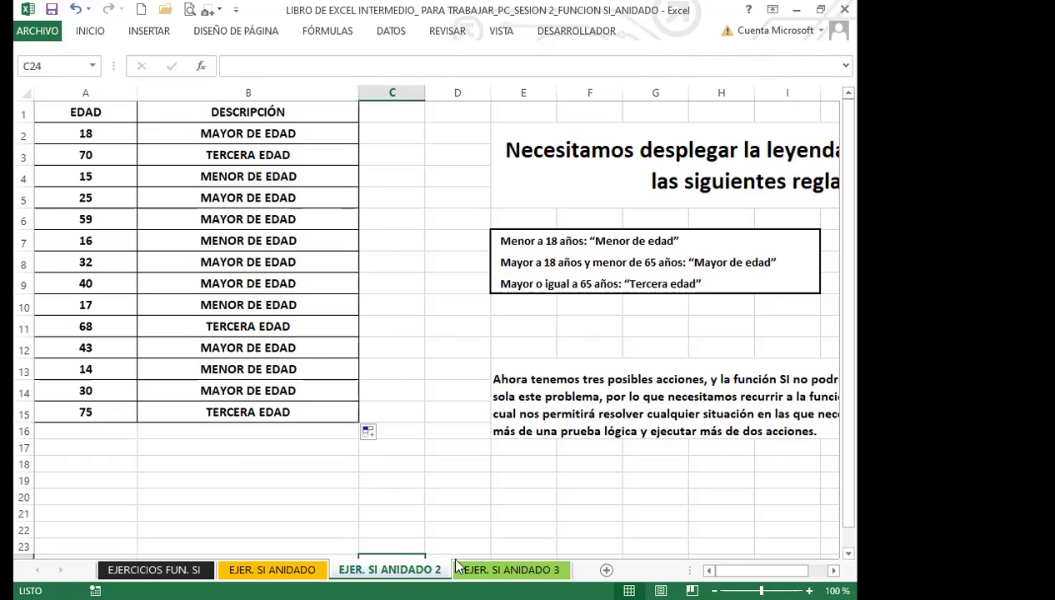
left_click(282, 307)
left_click(252, 131)
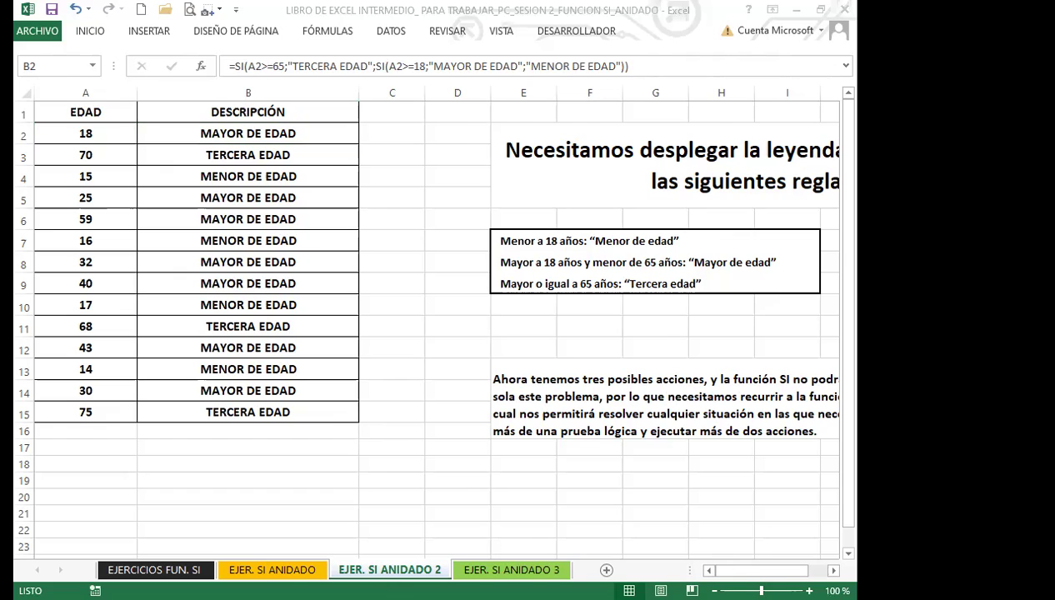
Switch to the EJER. SI ANIDADO 3 sheet and look over its employee and zone cells.
left_click(454, 568)
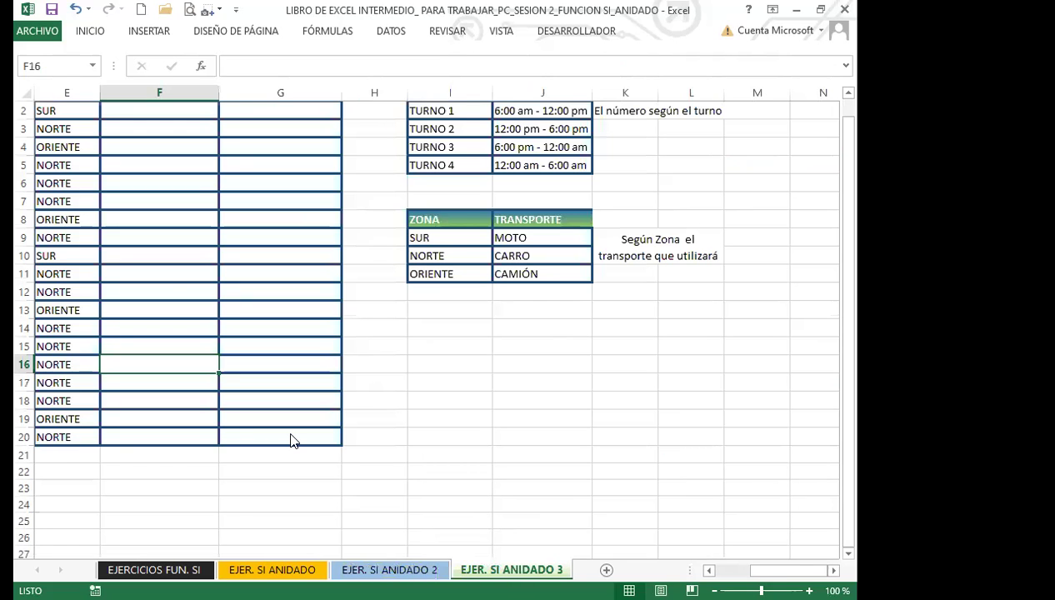
left_click(168, 148)
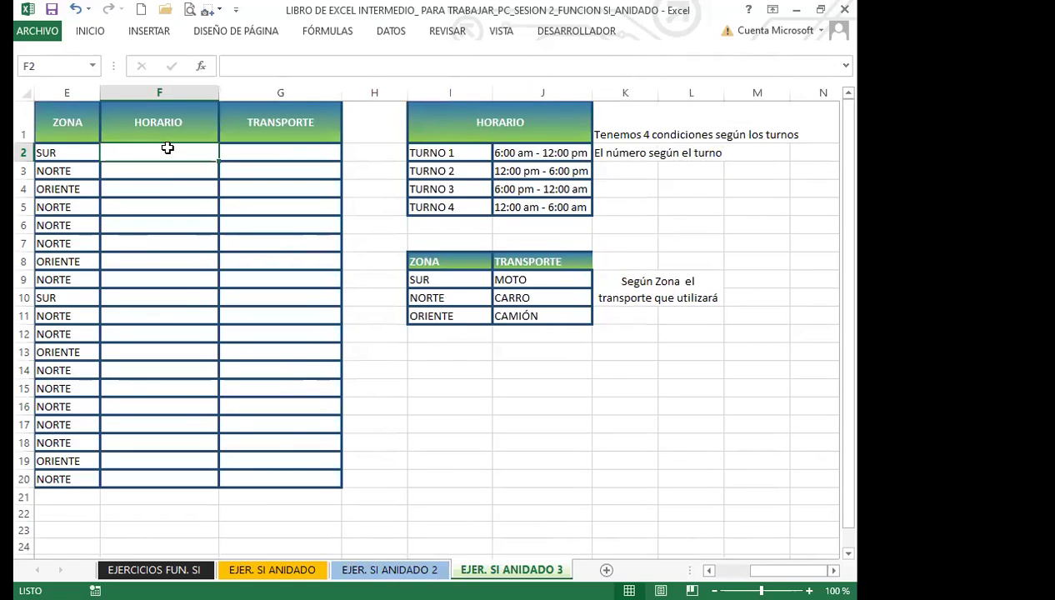
left_click(72, 329)
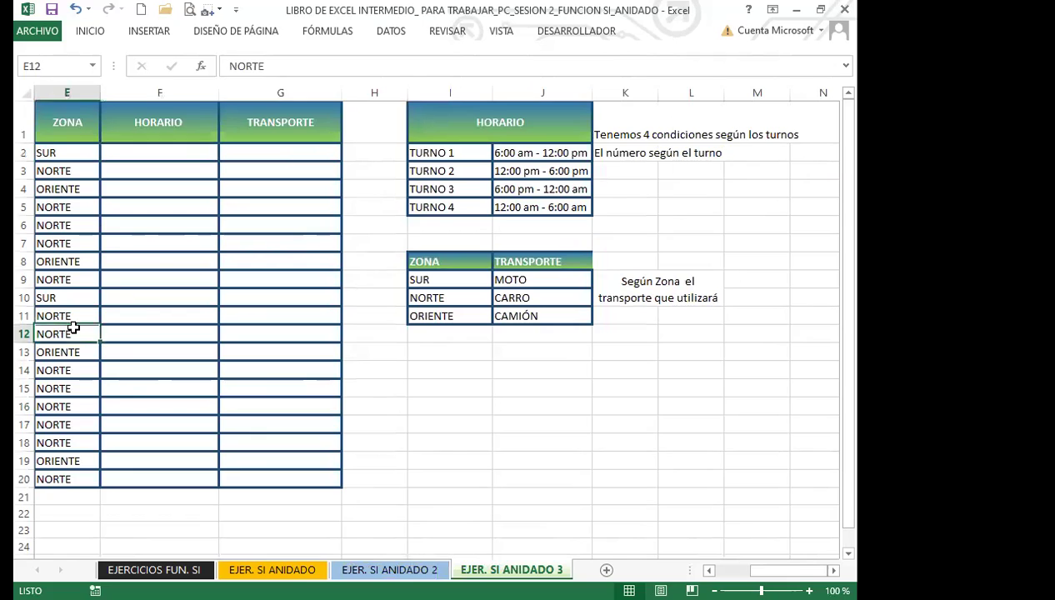
key("Left")
key("Left")
key("Left")
key("Left")
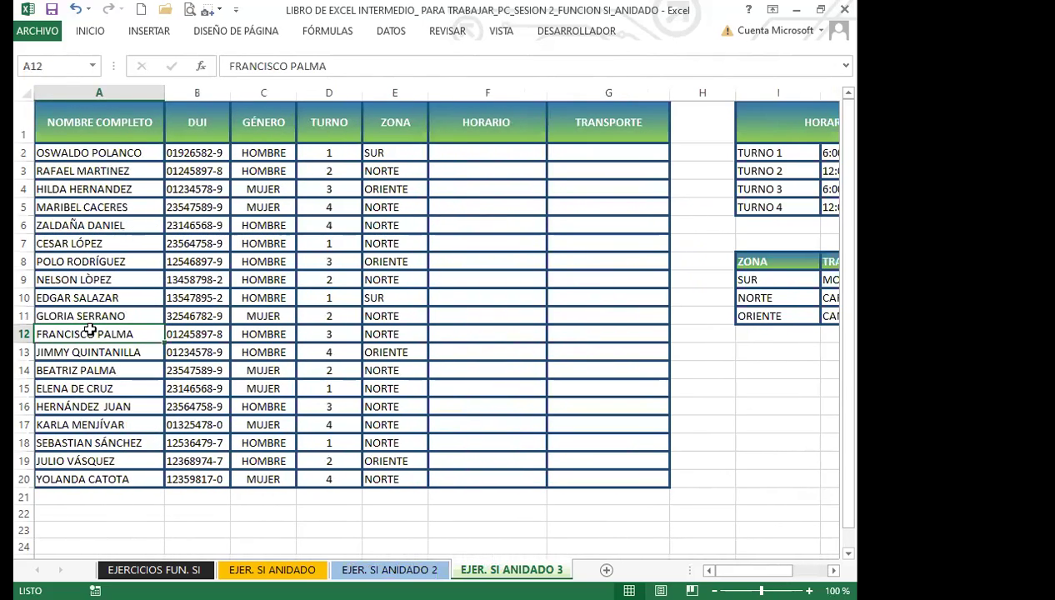
Narrow columns A, D and E of the employee table, then select F2.
left_click_drag(164, 92, 147, 92)
left_click_drag(340, 88, 325, 89)
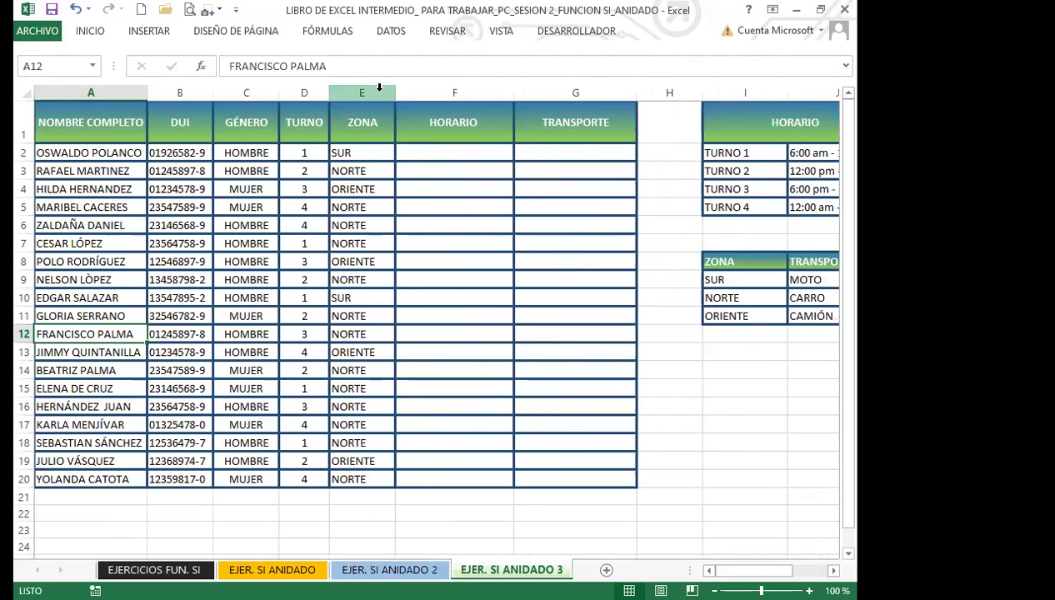
left_click_drag(396, 92, 386, 92)
left_click(440, 155)
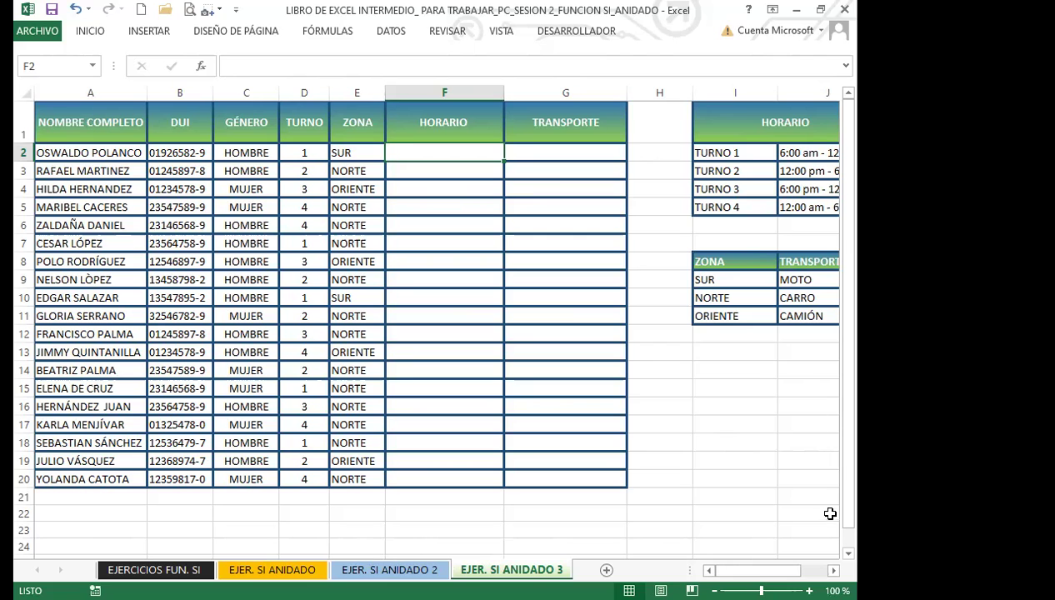
Bring the notes in columns K and L into view, then check the TURNO and ZONA entries.
left_click(791, 496)
key("Right")
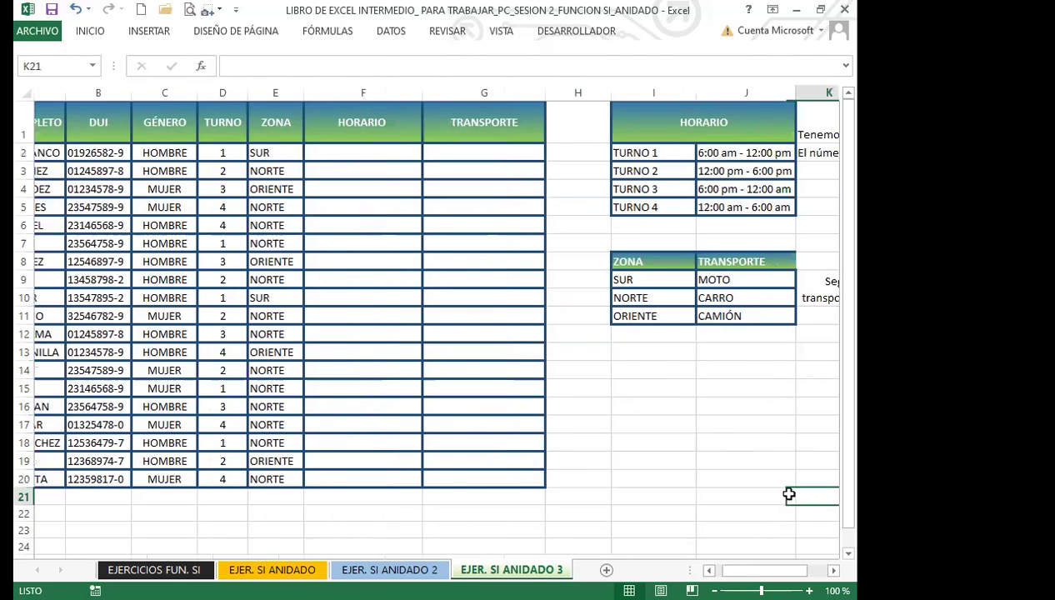
key("Right")
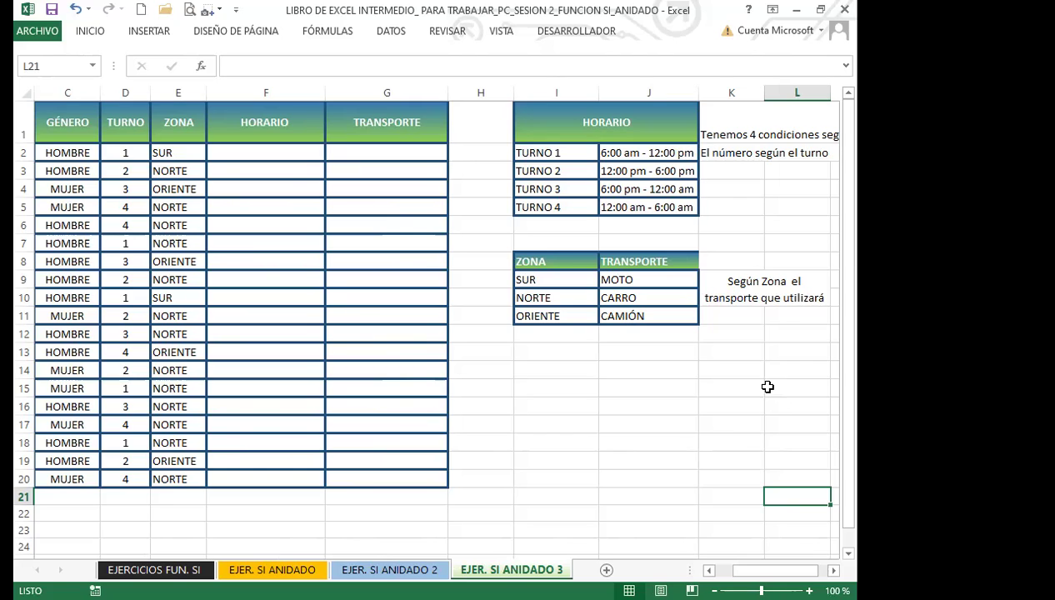
left_click(125, 152)
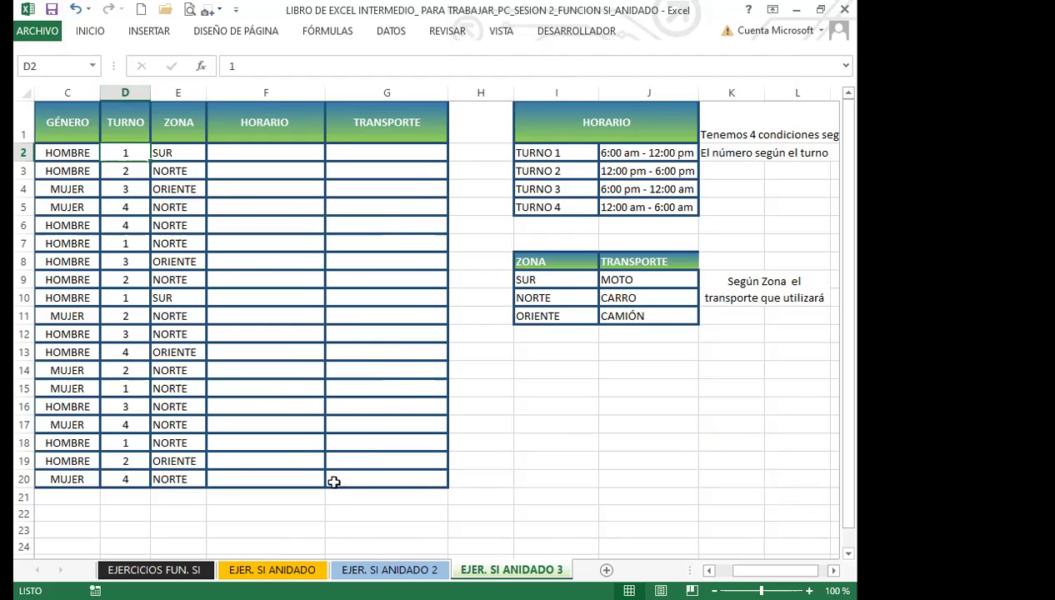
left_click(316, 459)
key("Down")
key("Left")
key("Left")
key("Left")
key("Left")
key("Left")
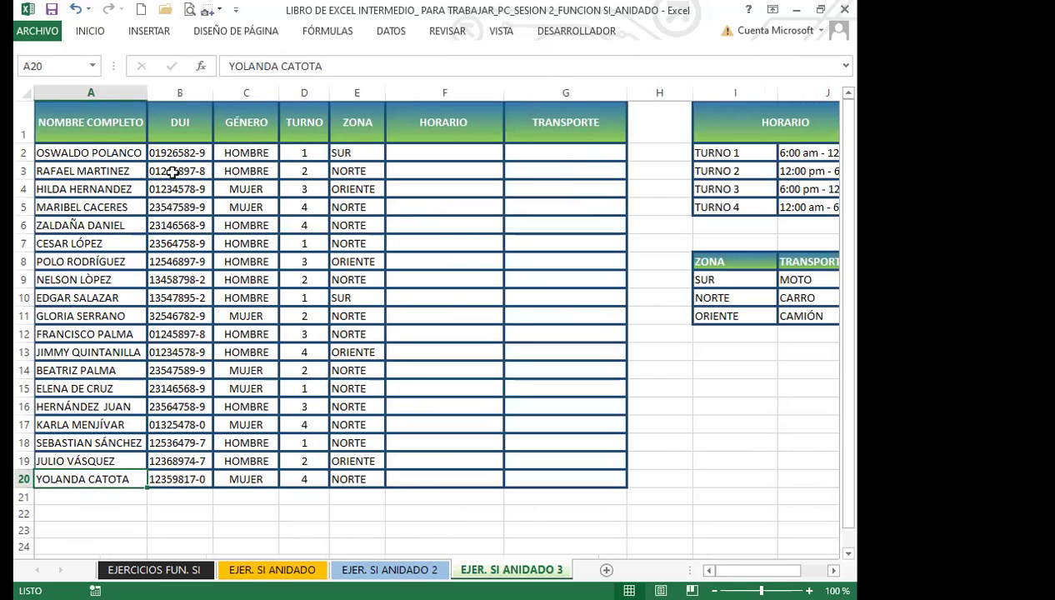
Select the DUI values B2:B20, view the column K notes again, and settle on F2.
left_click_drag(197, 150, 188, 479)
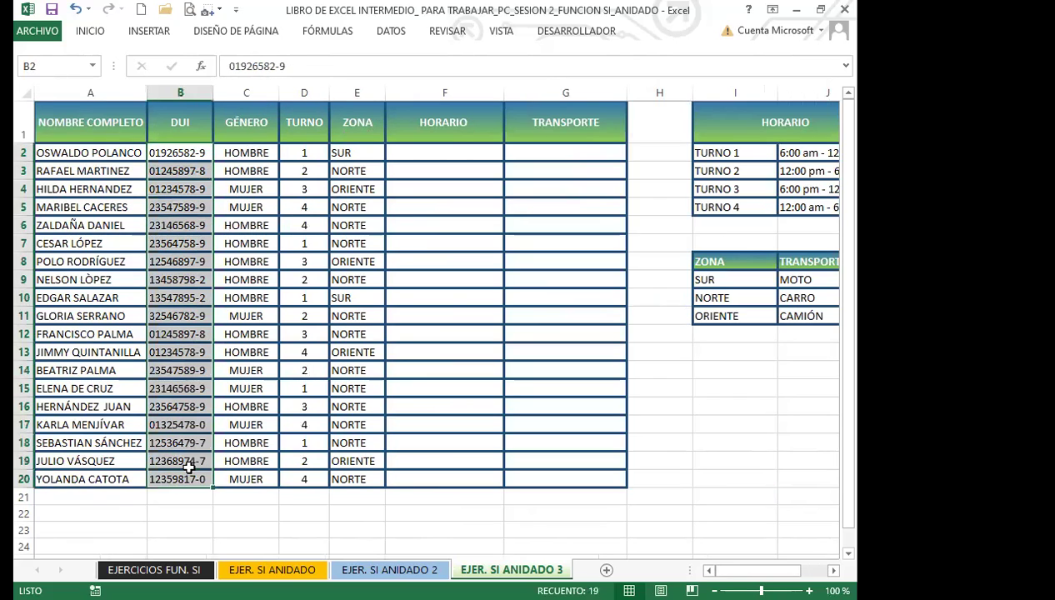
left_click(183, 406)
left_click_drag(179, 150, 188, 479)
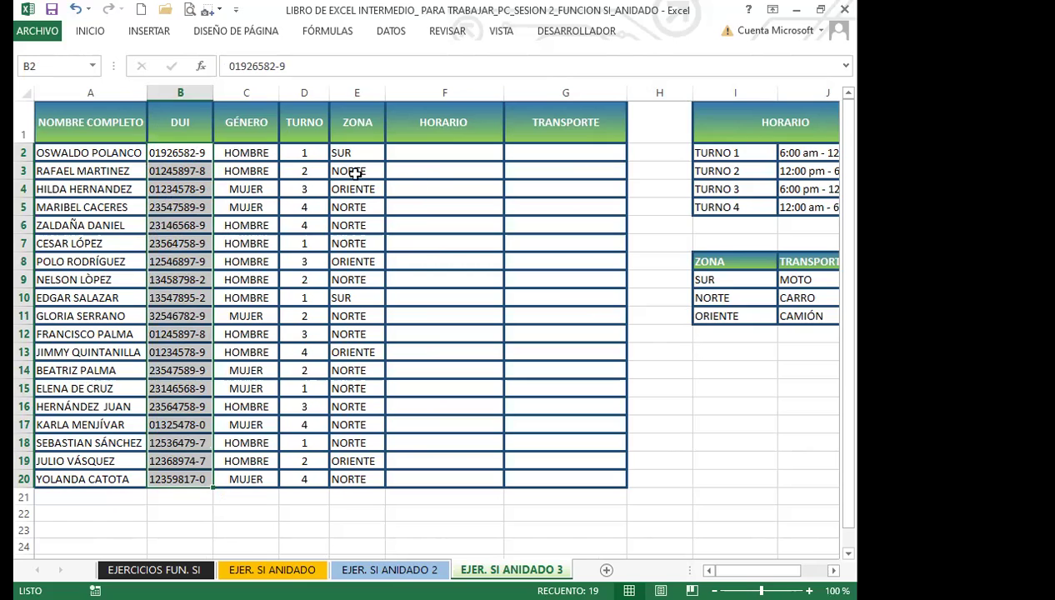
left_click(422, 154)
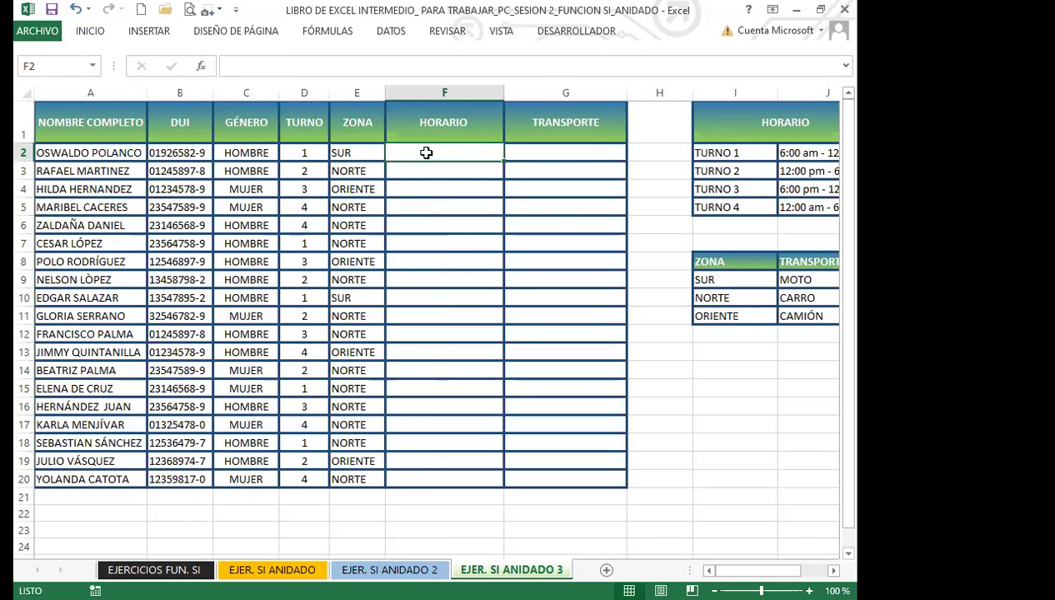
left_click(797, 492)
key("Right")
key("Right")
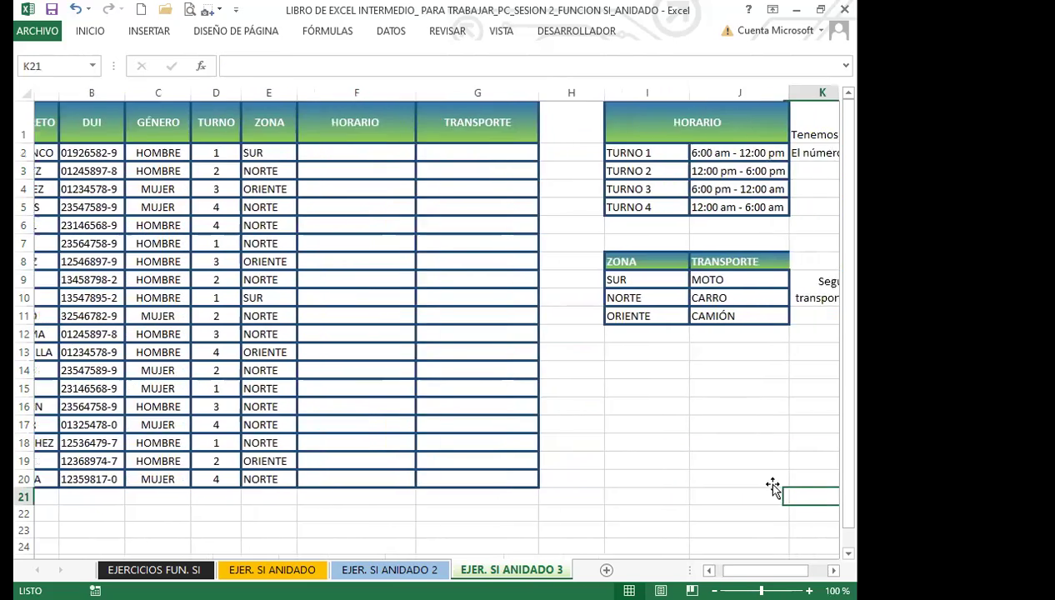
left_click(250, 152)
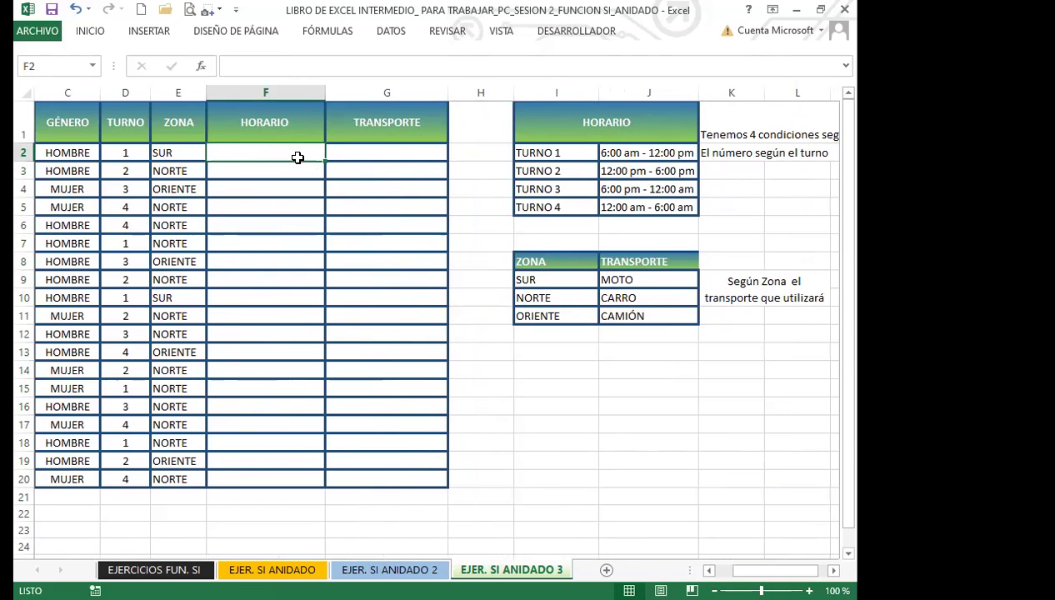
In F2, begin =SI(D2=1; to test whether the TURNO equals 1.
type("=")
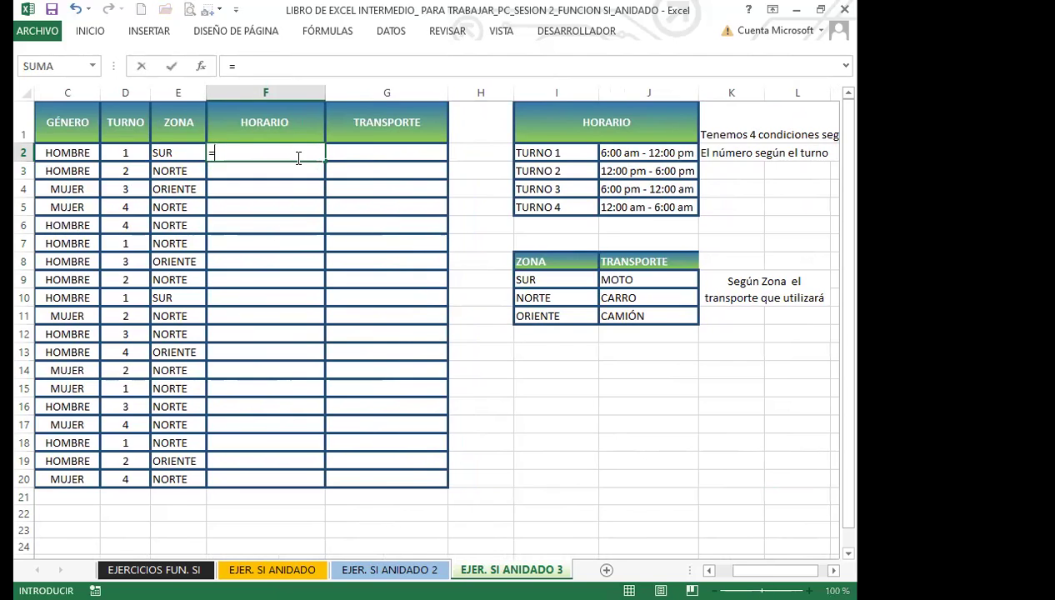
type("SI")
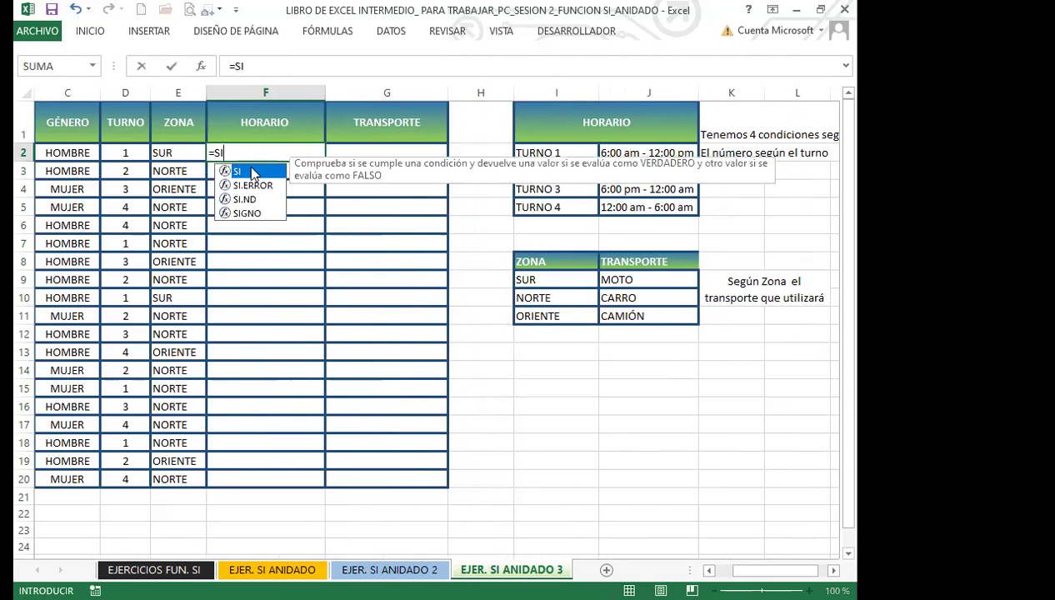
type("(")
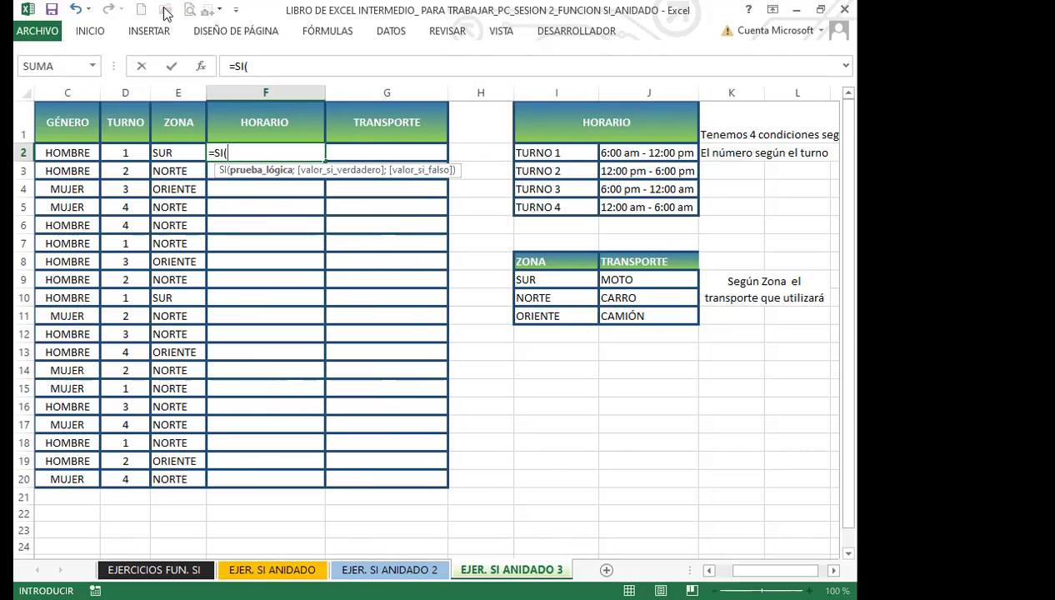
left_click(127, 150)
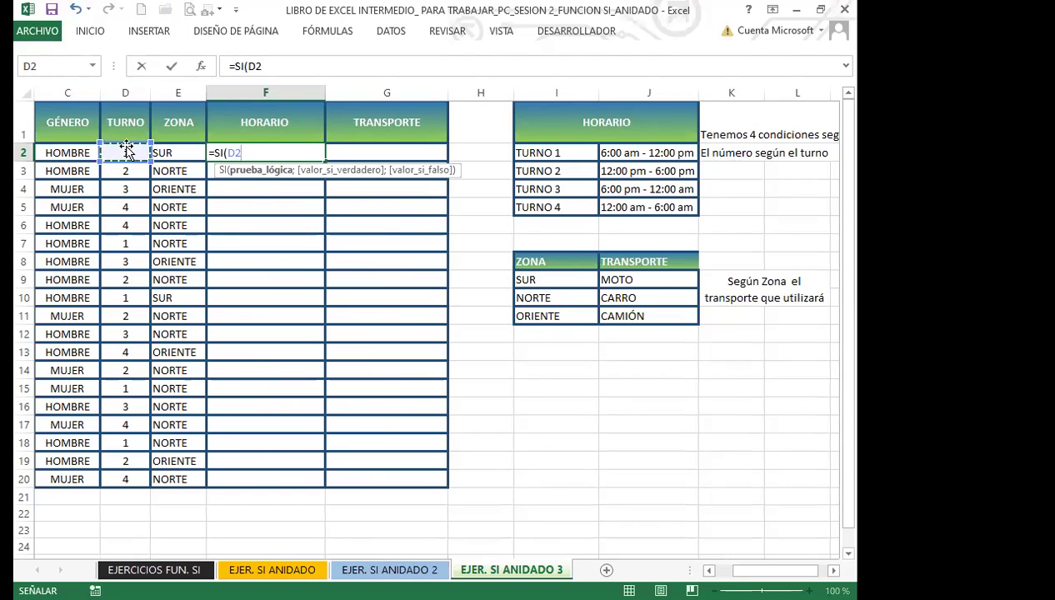
type("=")
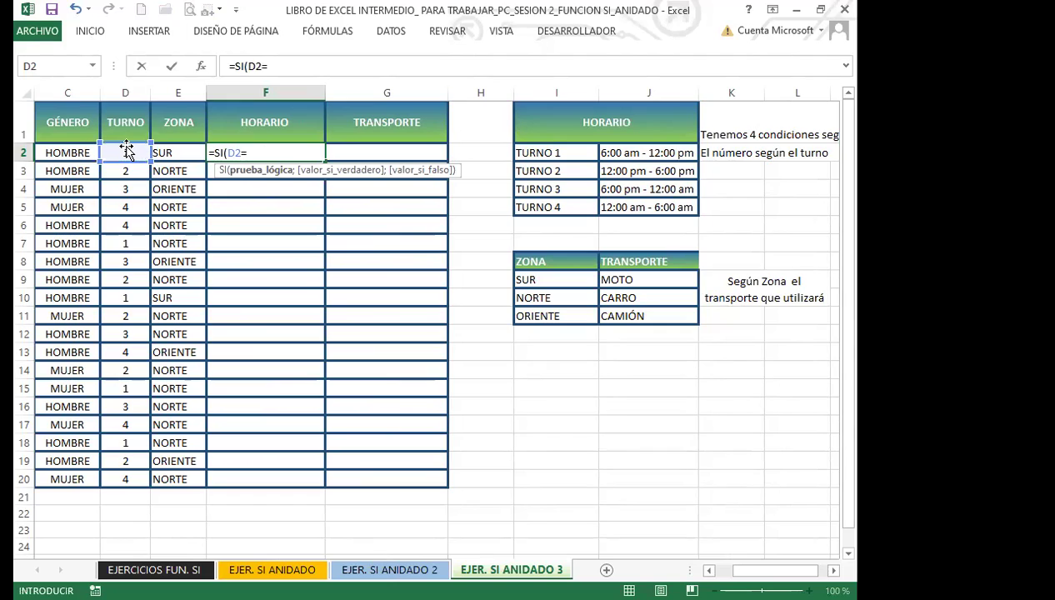
type("1")
type(";")
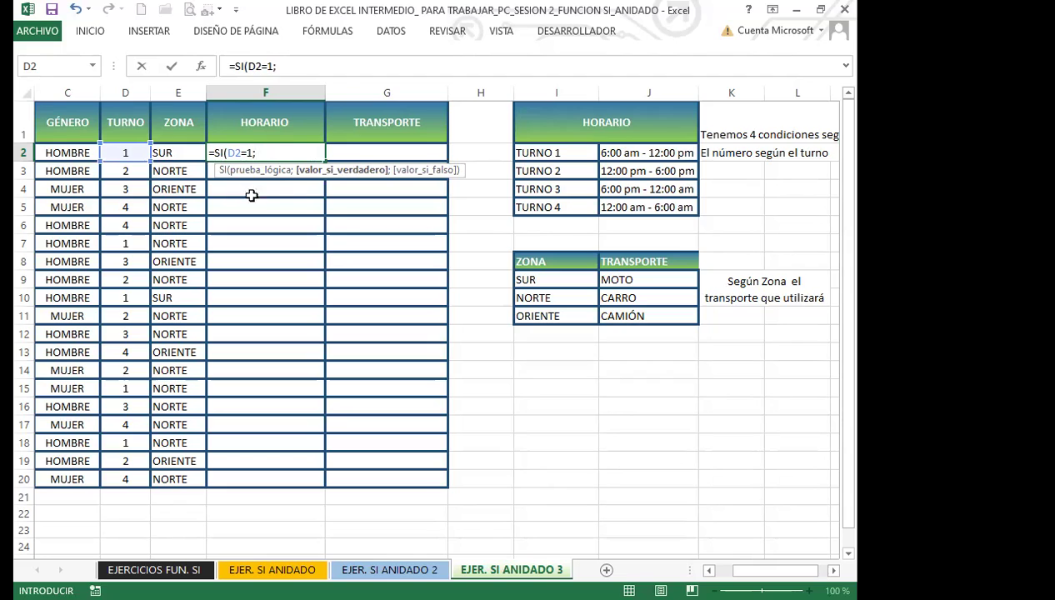
Return the absolute $J$2 schedule for TURNO 1 and start a nested SI.
left_click(636, 154)
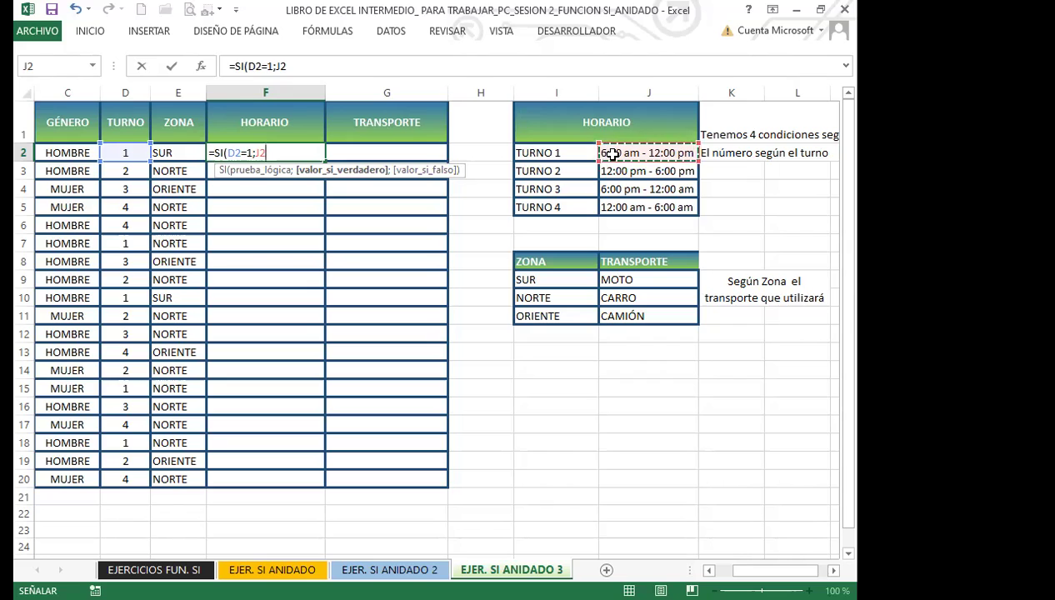
key("F4")
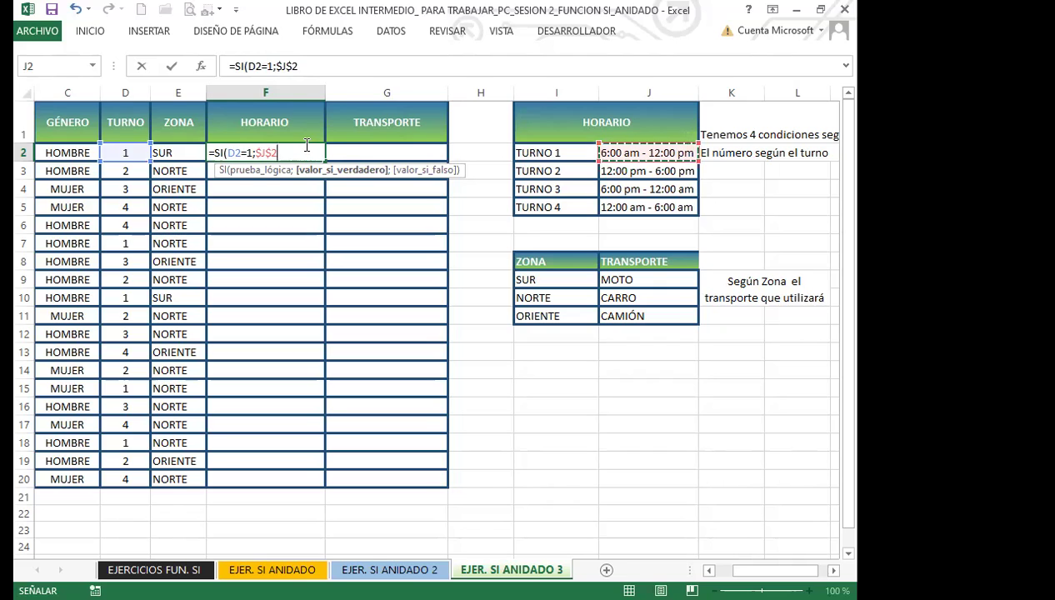
type(";S")
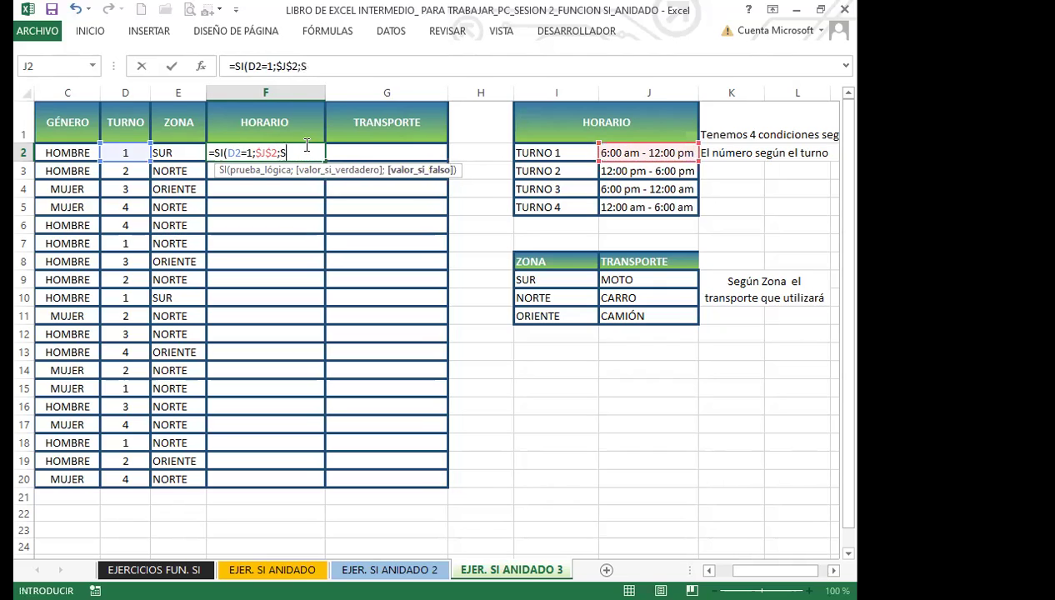
type("I")
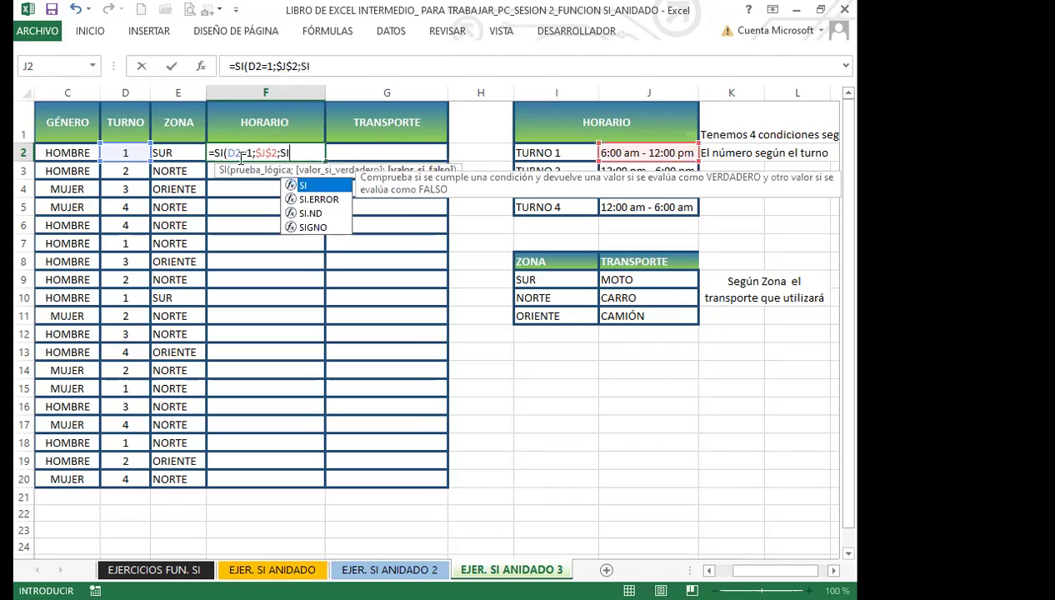
double_click(310, 186)
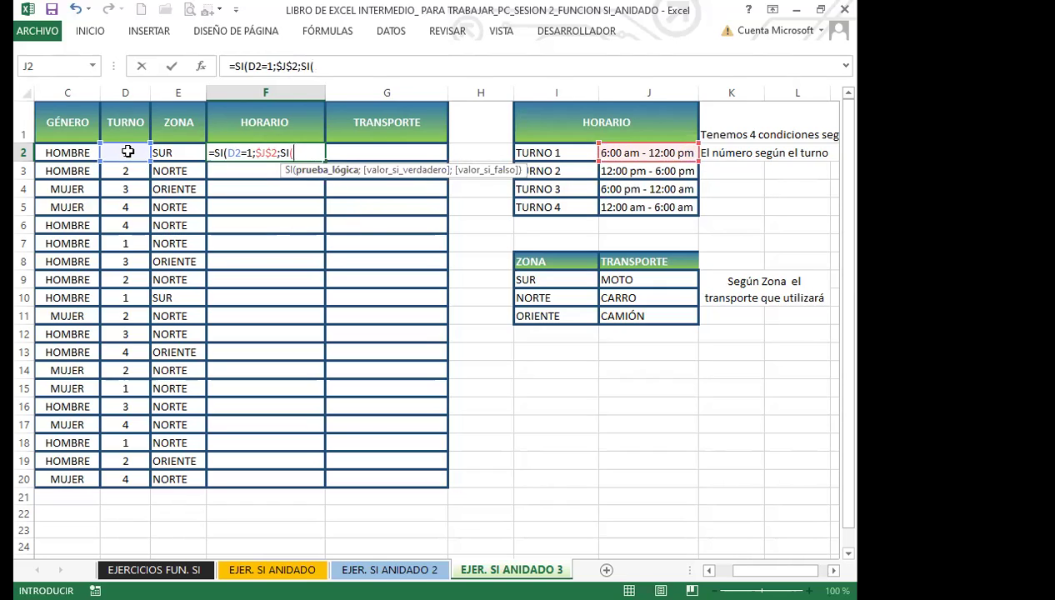
Add the D2=2 test returning $J$3, then open a third nested SI.
left_click(128, 151)
type("=2")
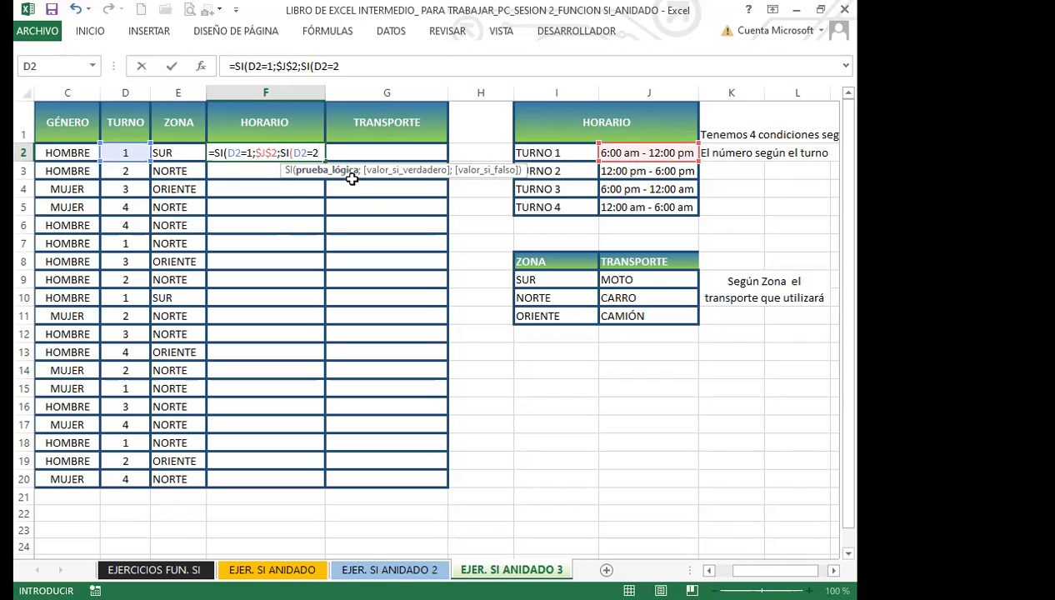
type(";")
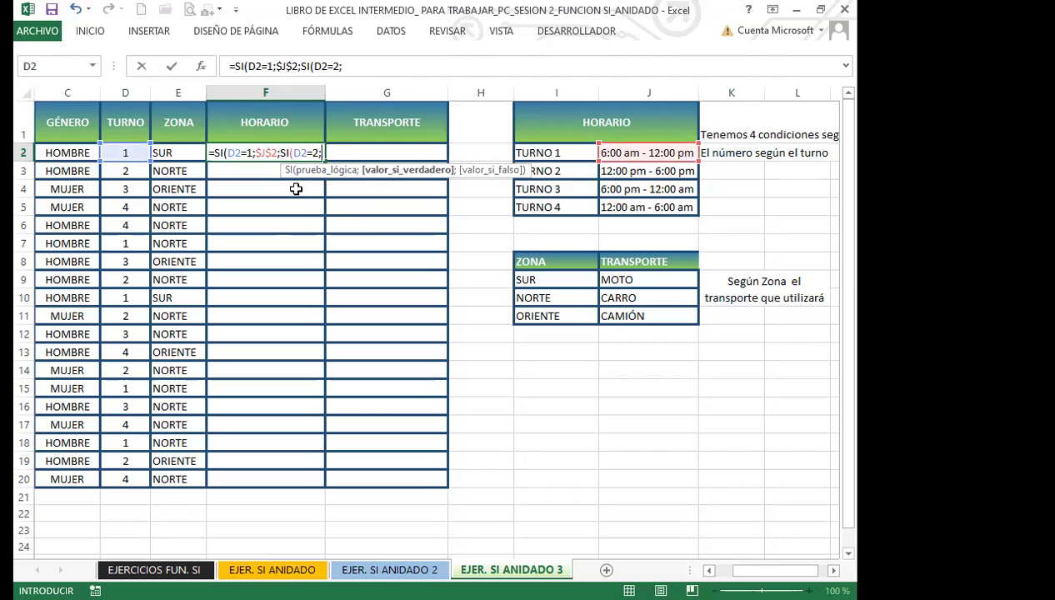
left_click(606, 170)
key("F4")
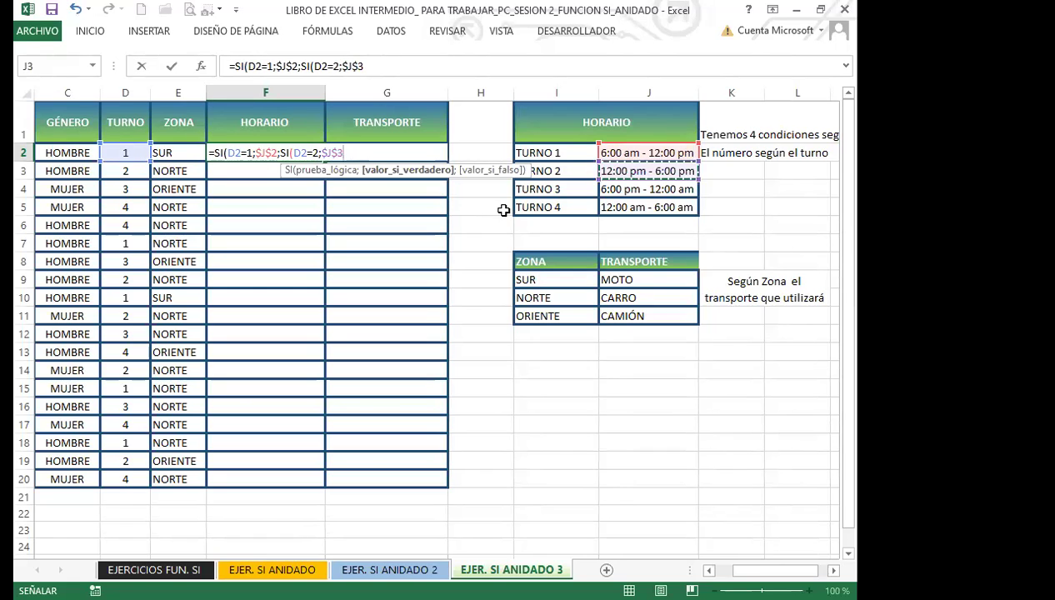
type(";")
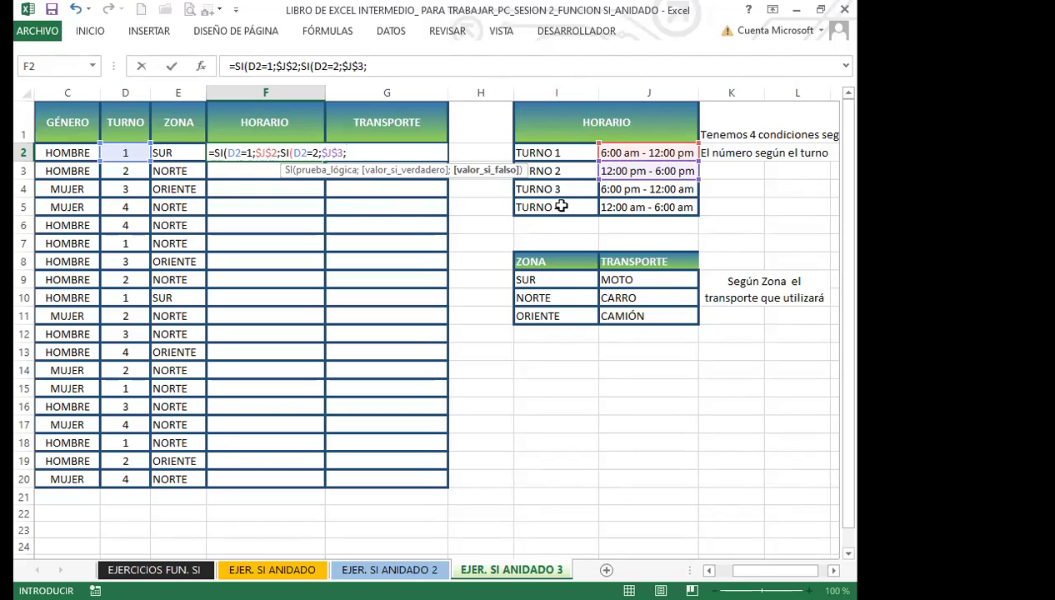
type("SI")
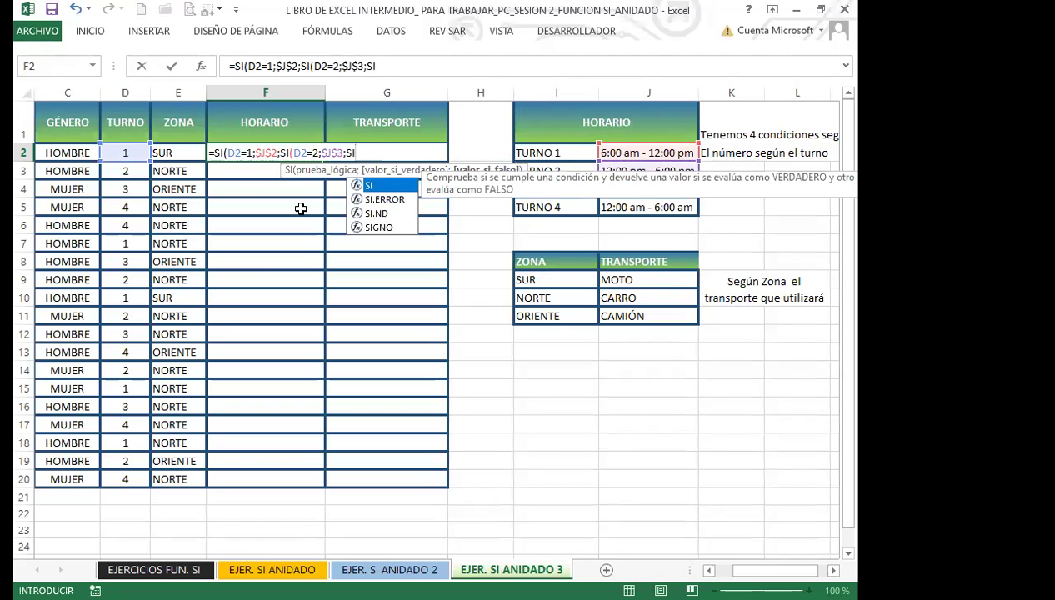
type("(")
Add the D2=3 test returning $J$4 with $J$5 as fallback, close the parentheses, and commit.
left_click(118, 151)
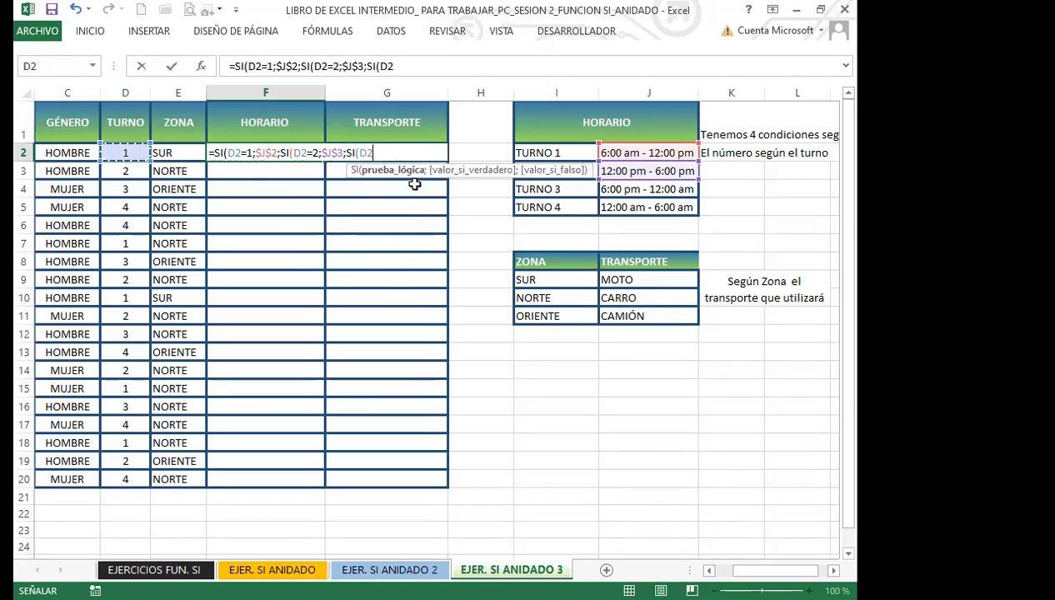
type("=")
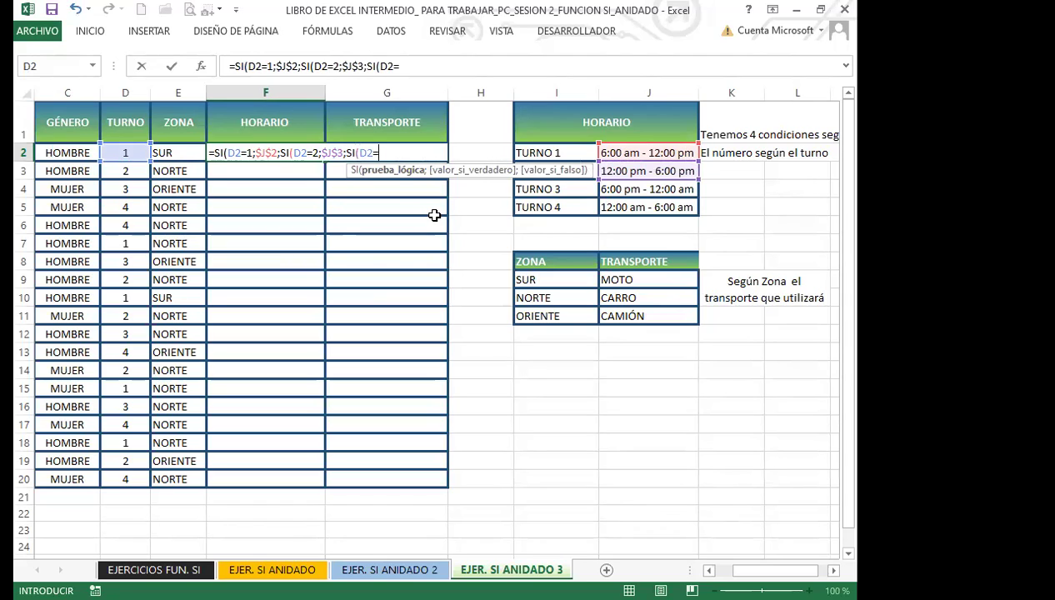
type("3;")
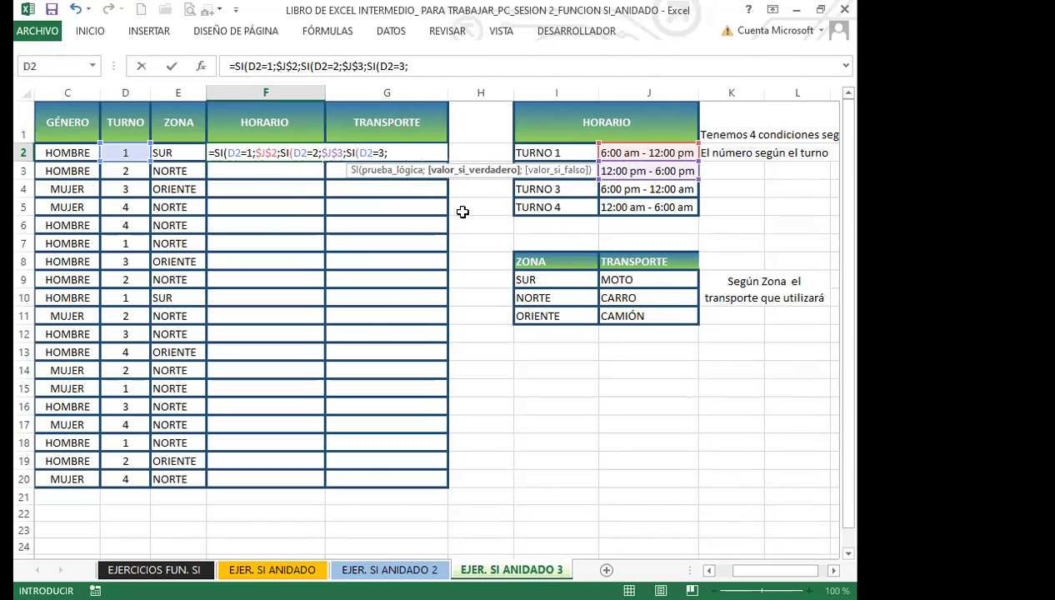
left_click(616, 189)
key("F4")
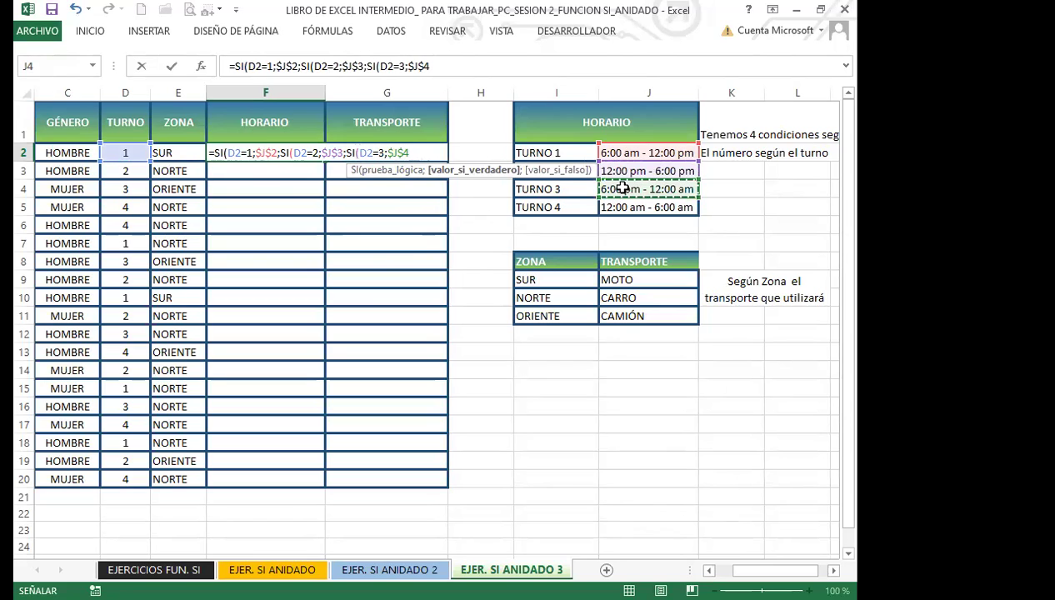
type(";")
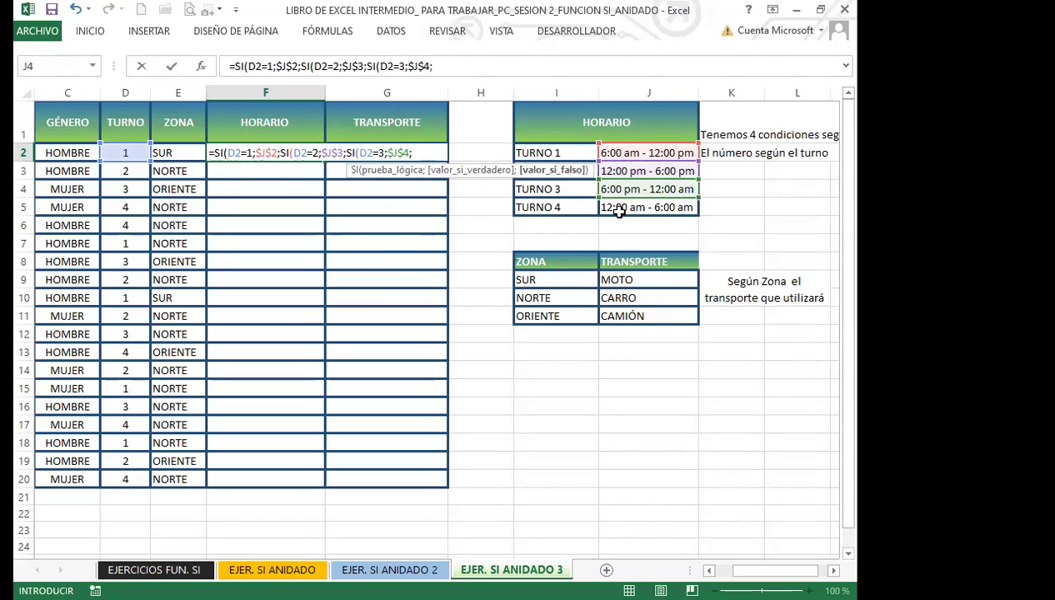
left_click(620, 209)
key("F4")
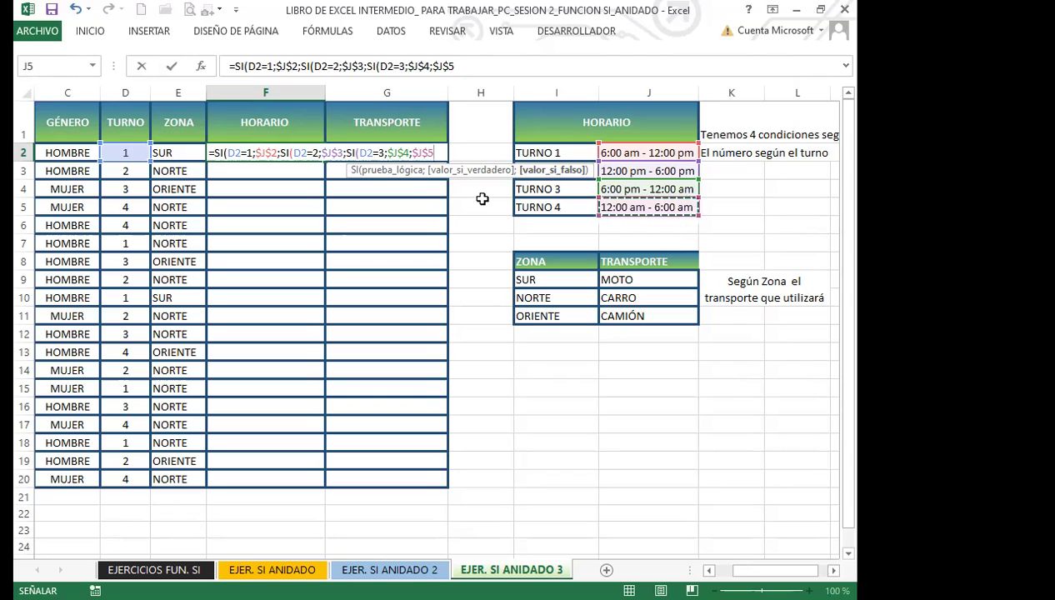
type(")))")
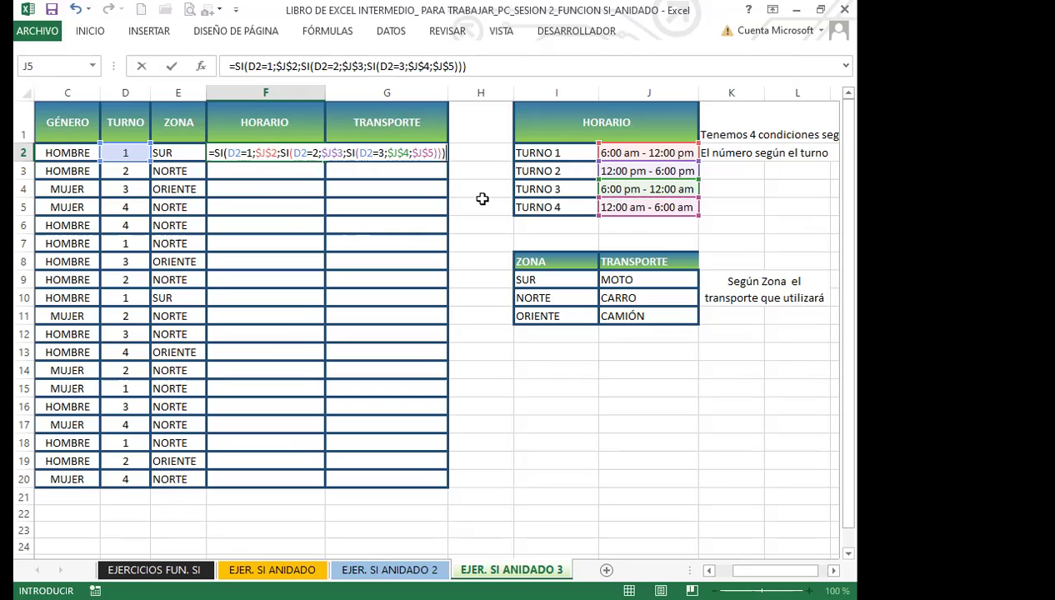
key("Return")
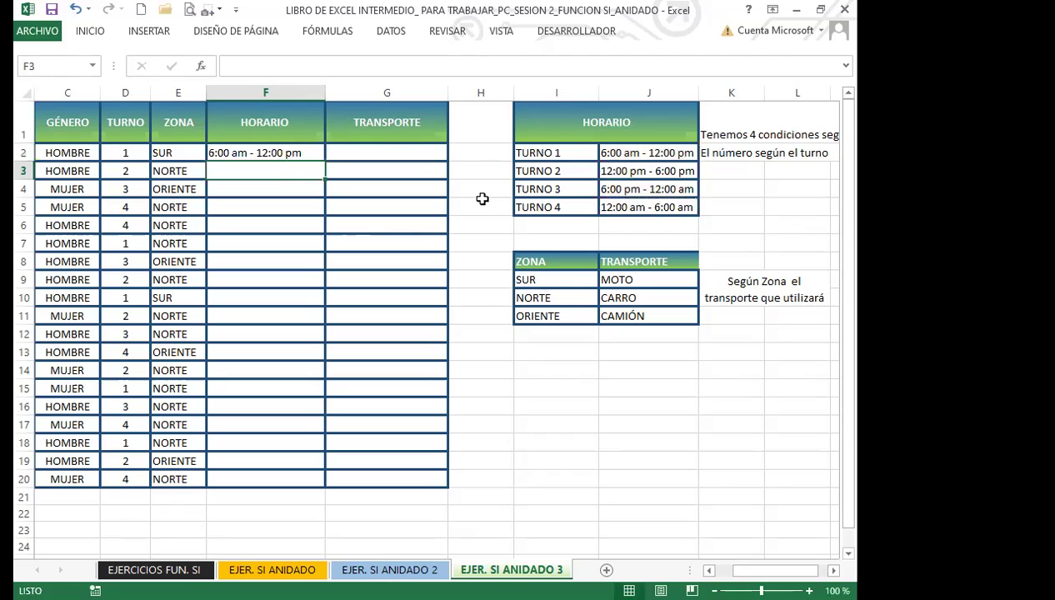
Copy F2's nested SI shift-schedule formula down through F20.
left_click(283, 155)
left_click_drag(324, 160, 283, 485)
left_click(279, 154)
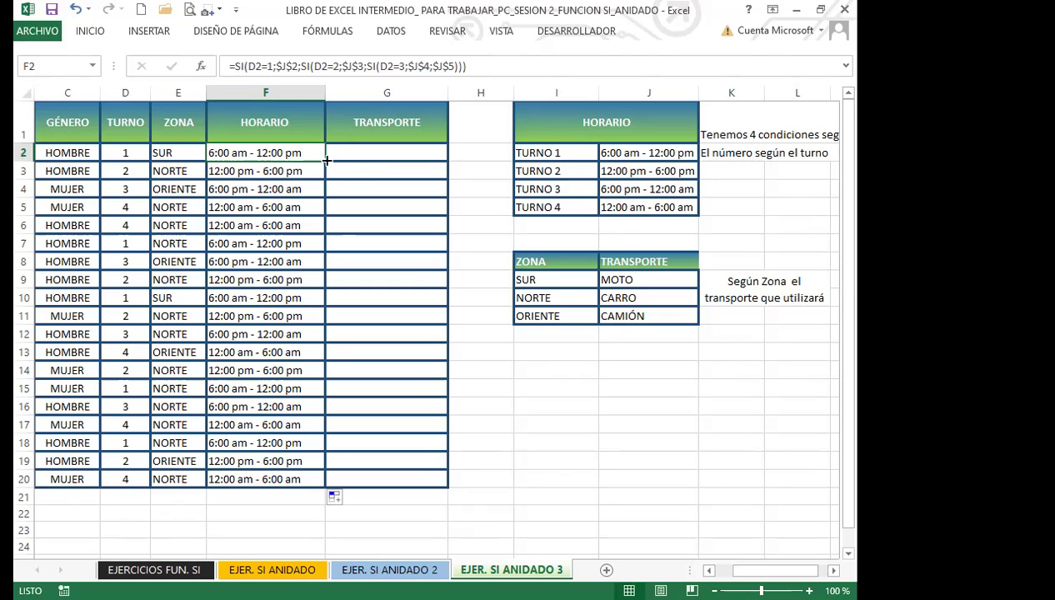
left_click(393, 152)
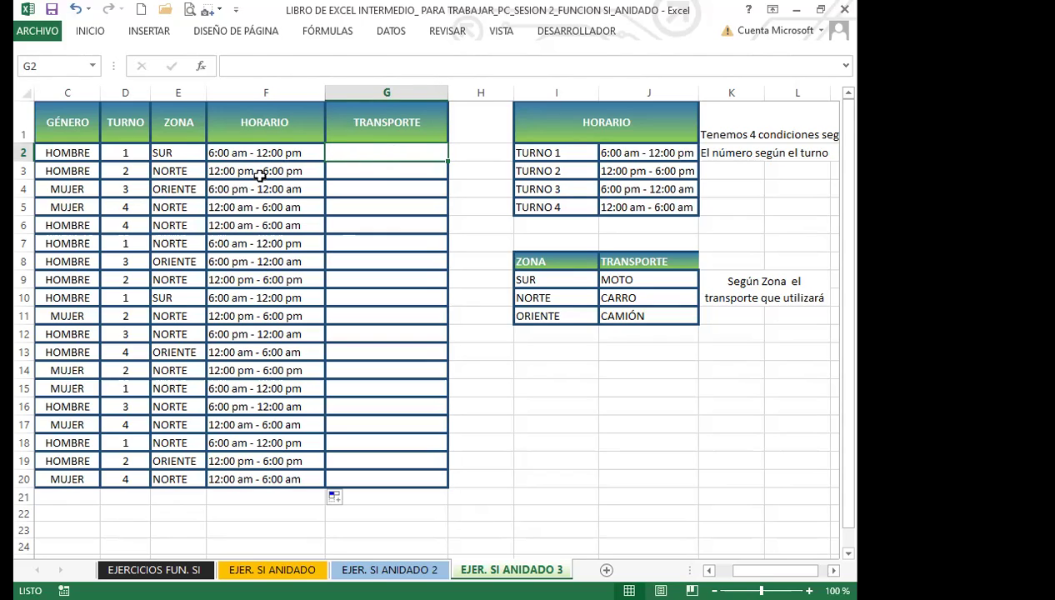
left_click(267, 151)
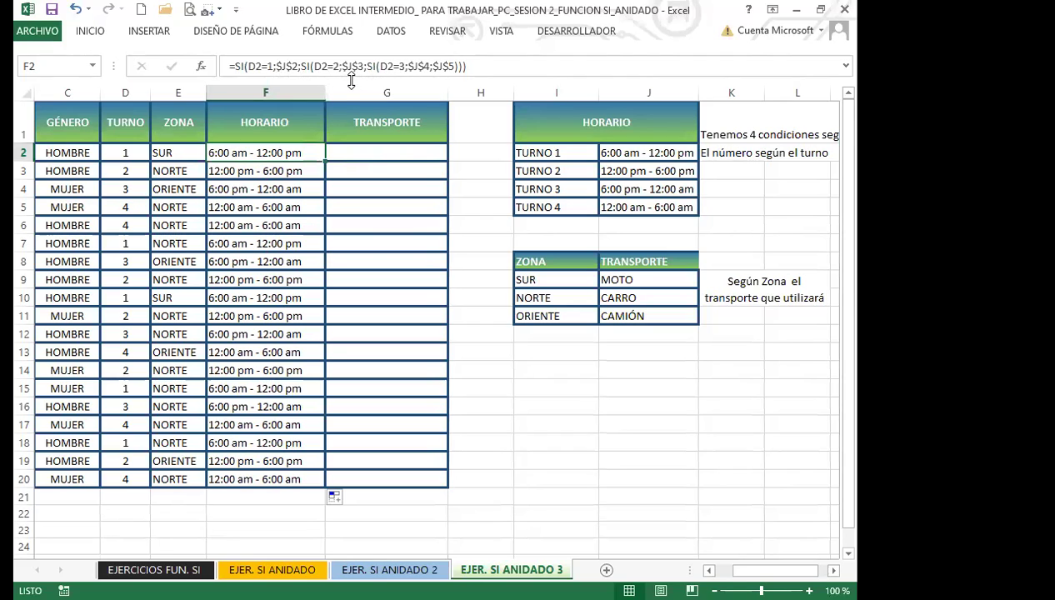
left_click(358, 153)
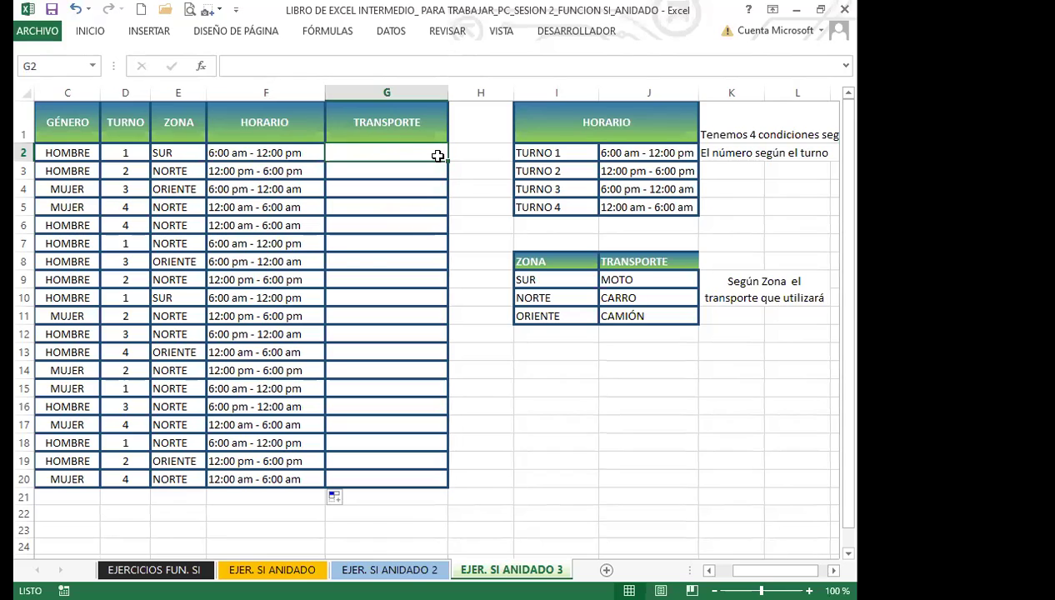
Begin G2's transport formula as =SI(E2= using the SI function.
type("=")
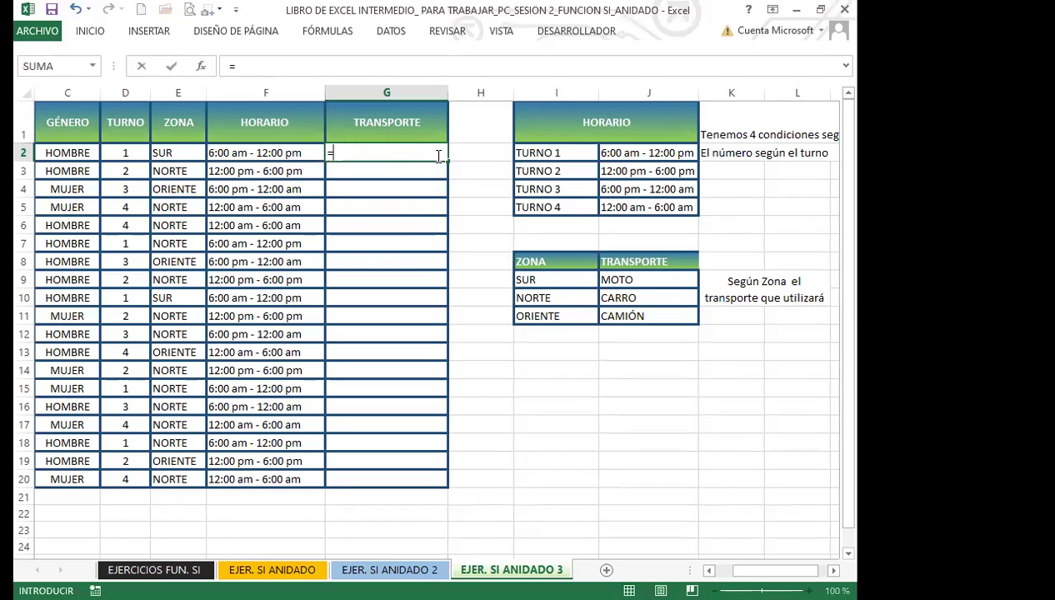
type("SI")
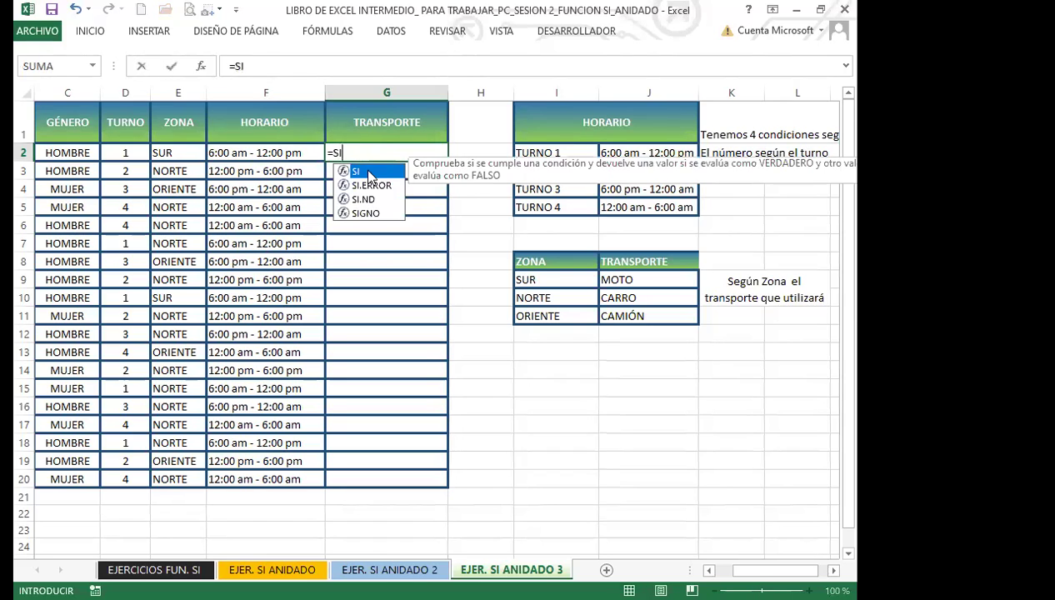
double_click(370, 173)
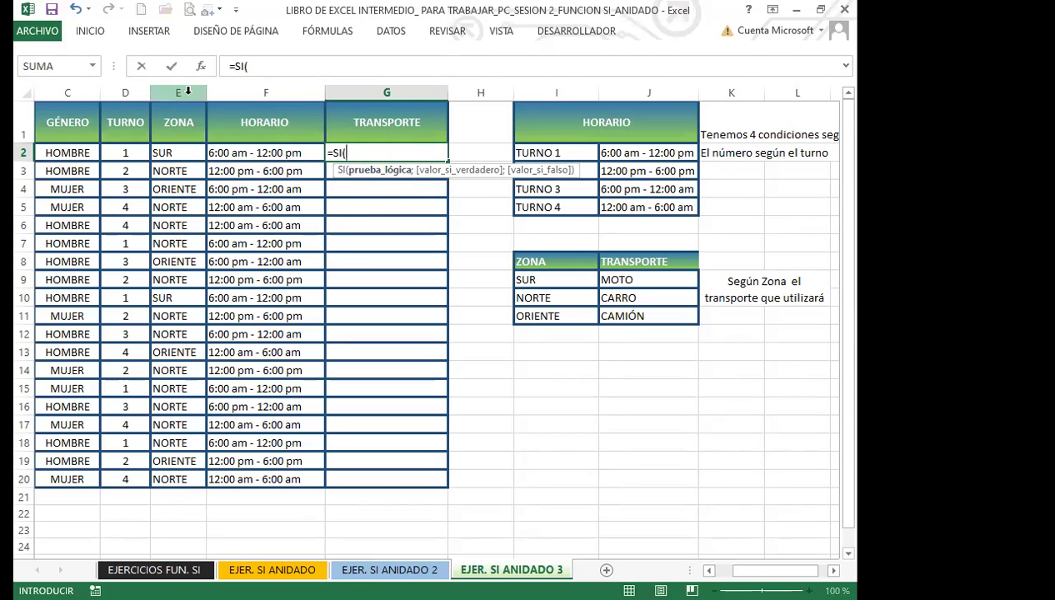
left_click(176, 153)
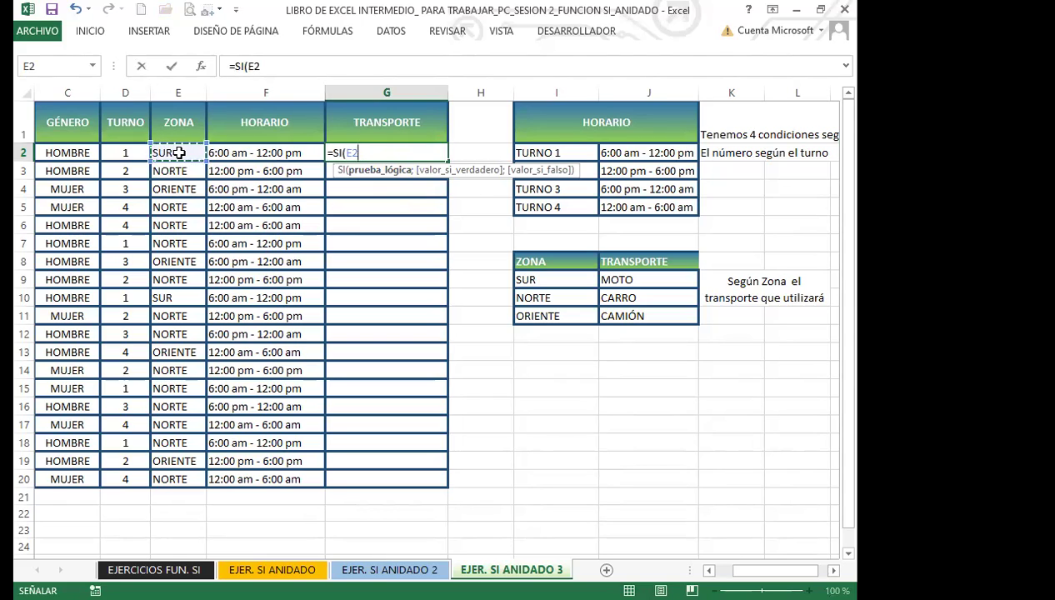
type("=")
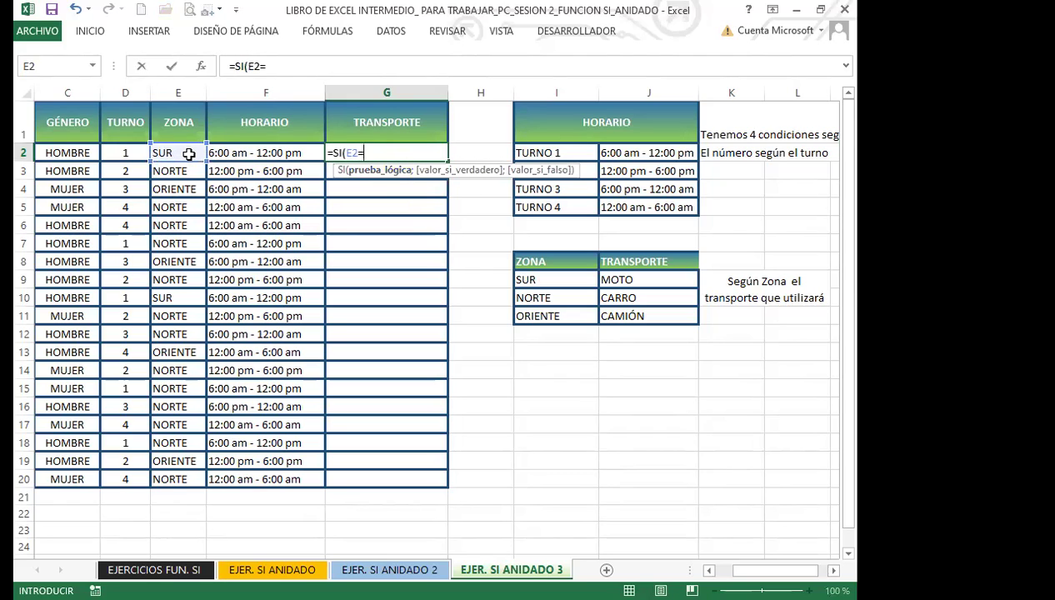
Test E2 against absolute $I$9 (SUR) returning $J$9 (MOTO), then start the next E2= test.
left_click(559, 278)
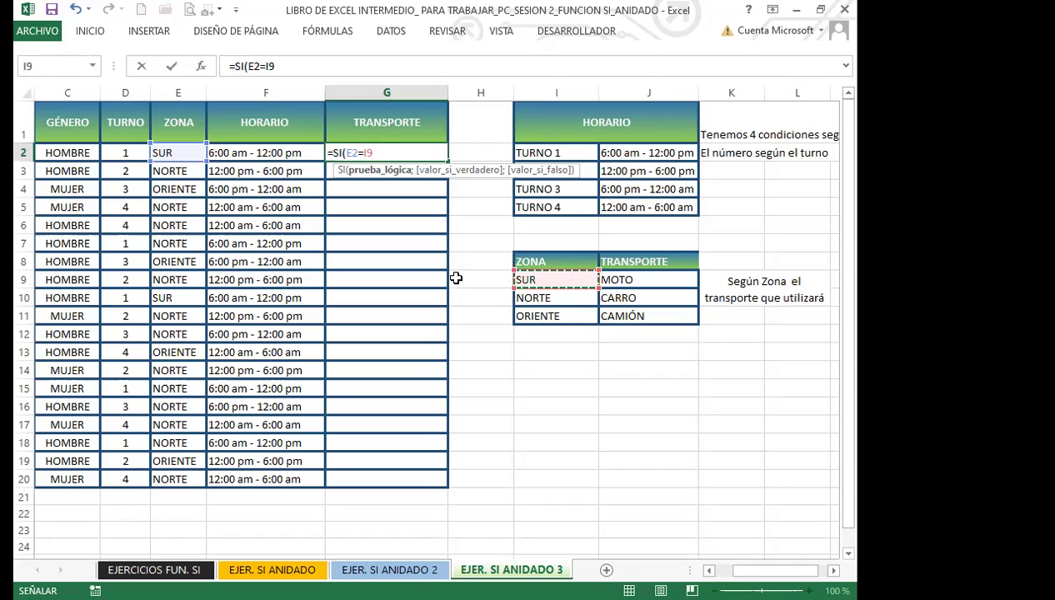
key("F4")
type(";")
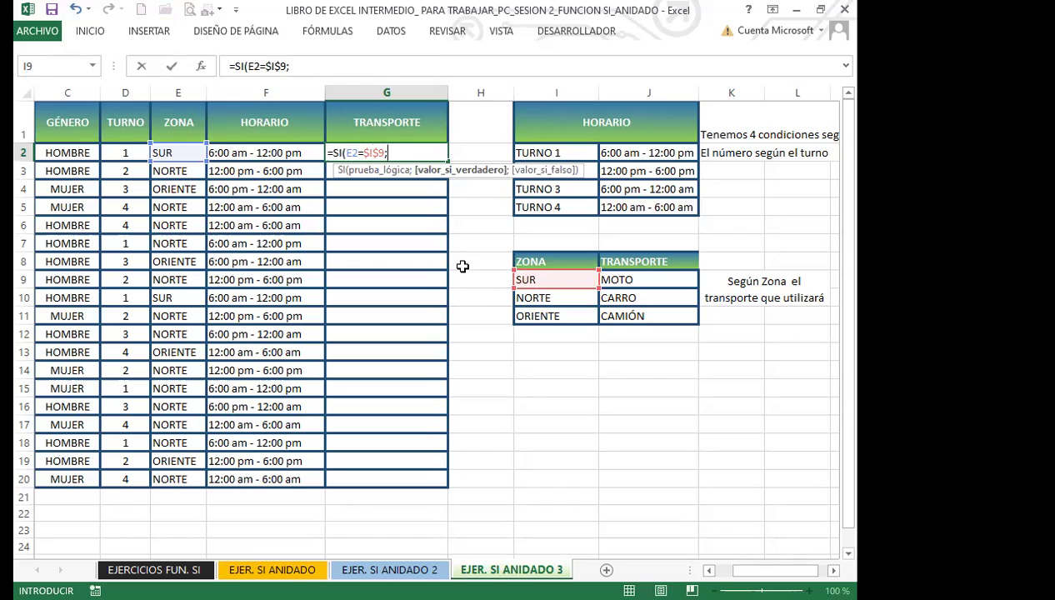
left_click(646, 283)
key("F4")
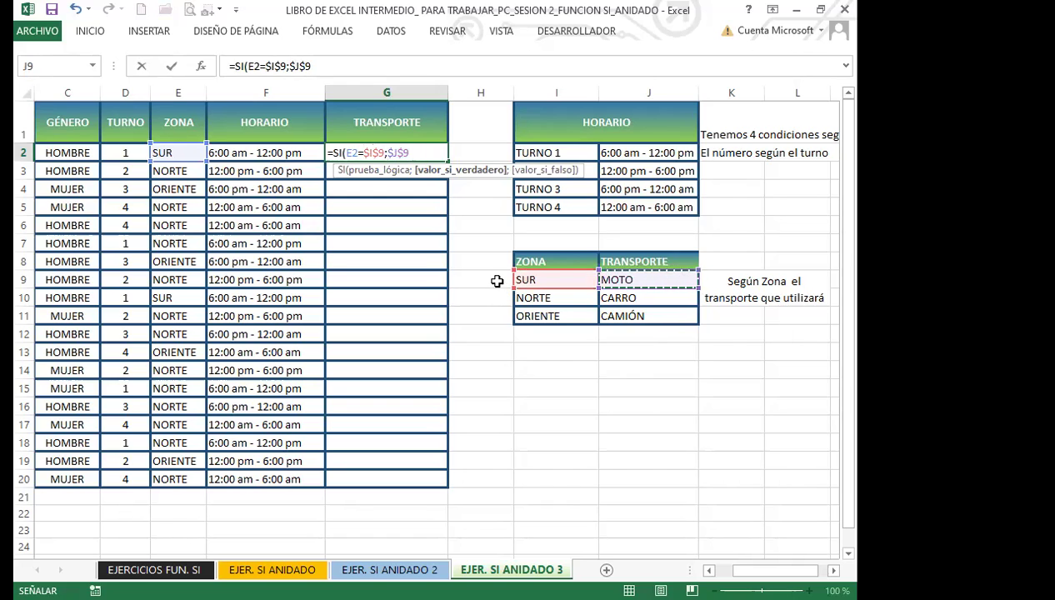
type(";")
left_click(178, 152)
type("=")
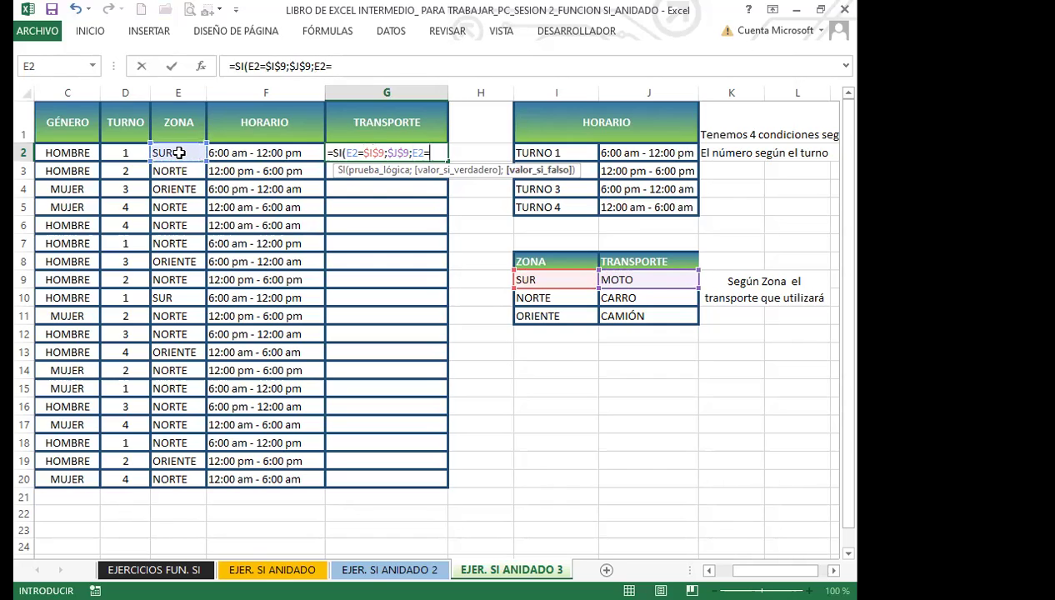
Nest SI(E2=$I$10;$J$10; into G2 so NORTE returns CARRO.
left_click(545, 298)
key("F4")
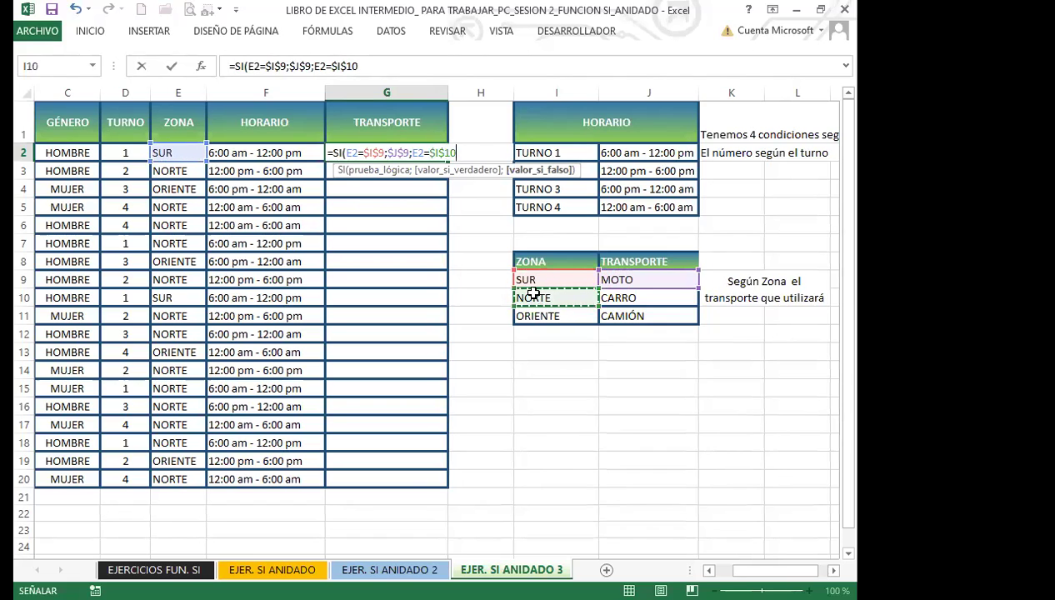
left_click(418, 152)
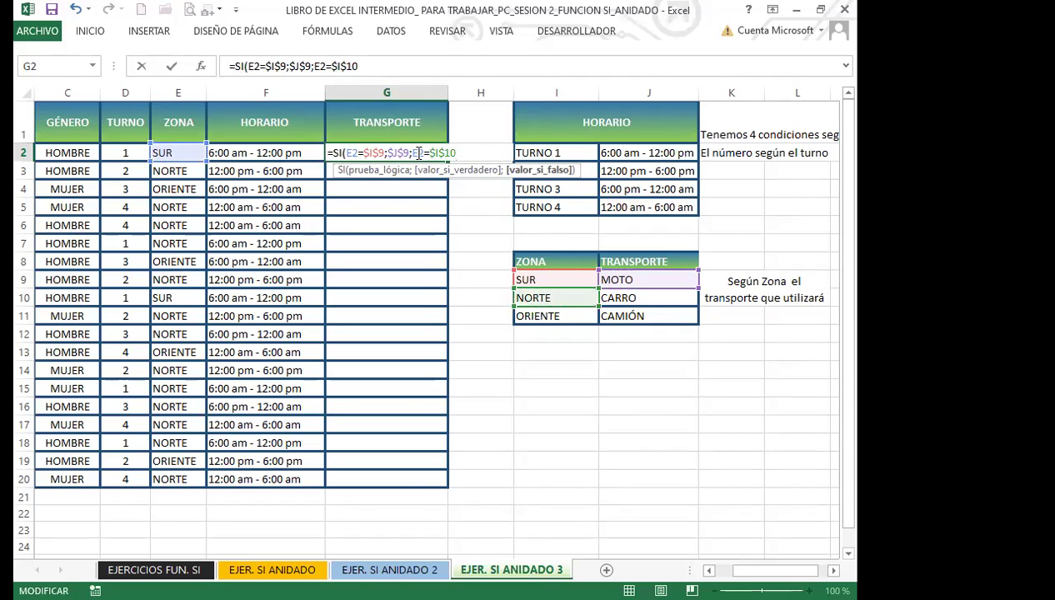
type("SI")
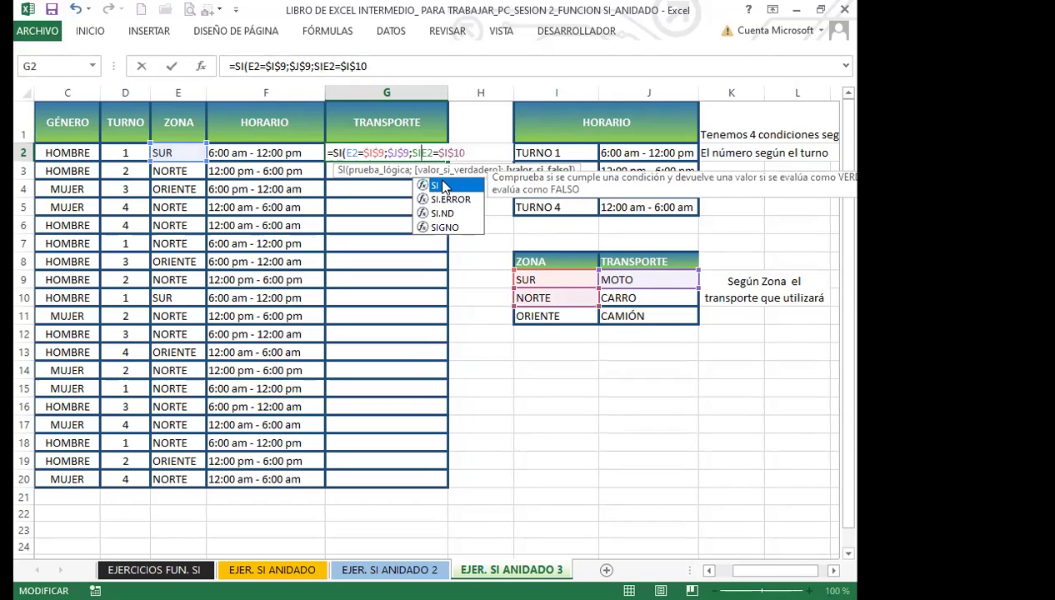
double_click(442, 185)
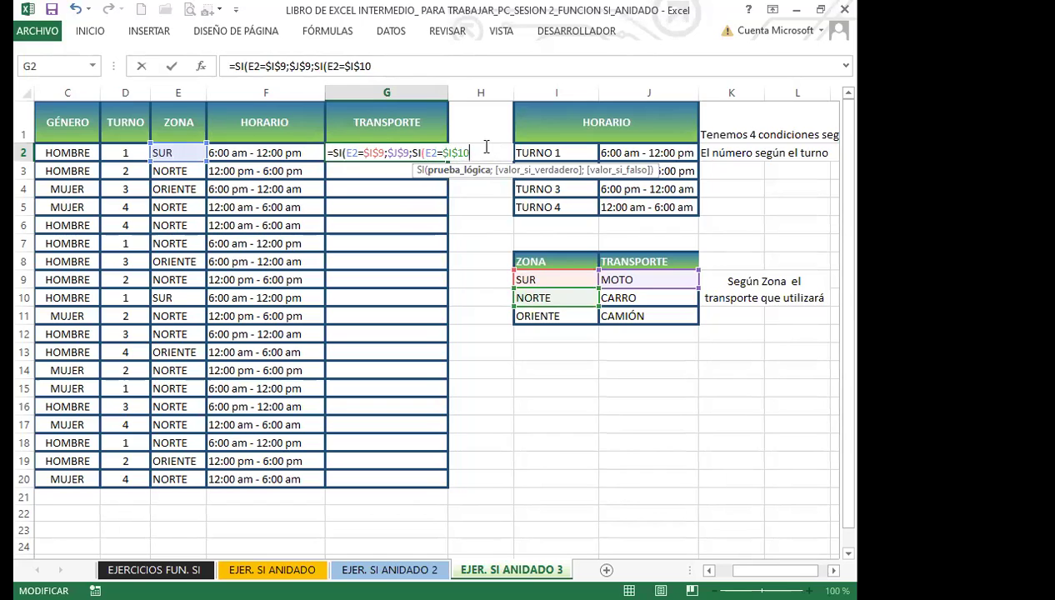
type(";")
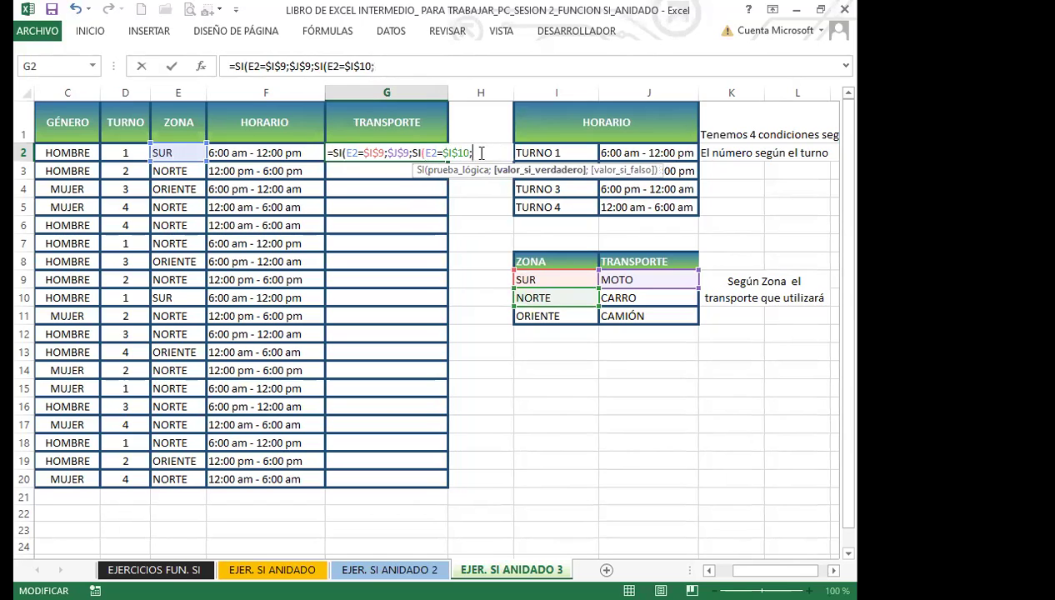
left_click(639, 297)
key("F4")
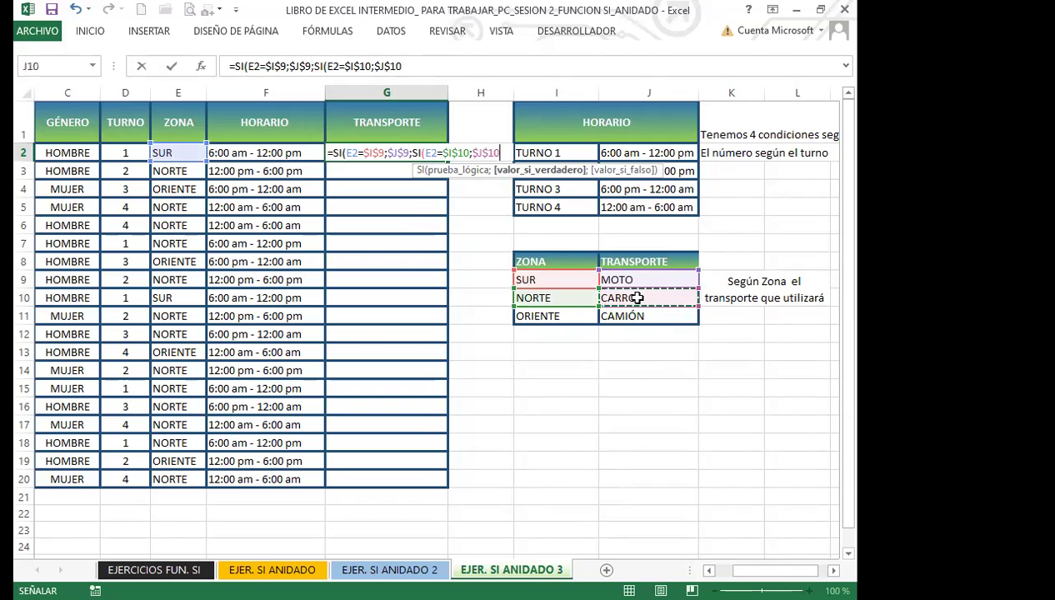
type(";S")
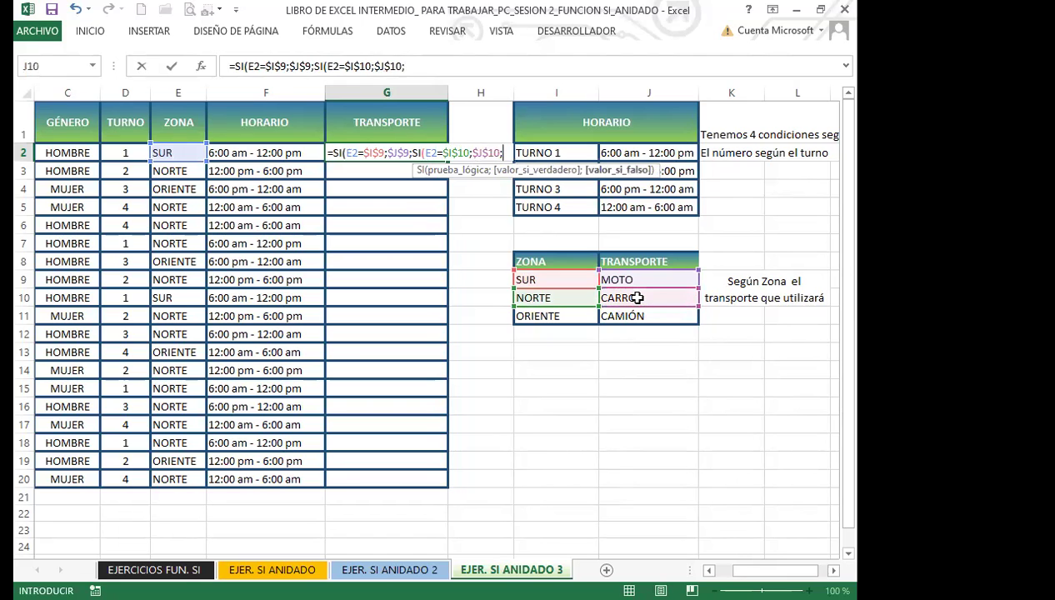
type("I")
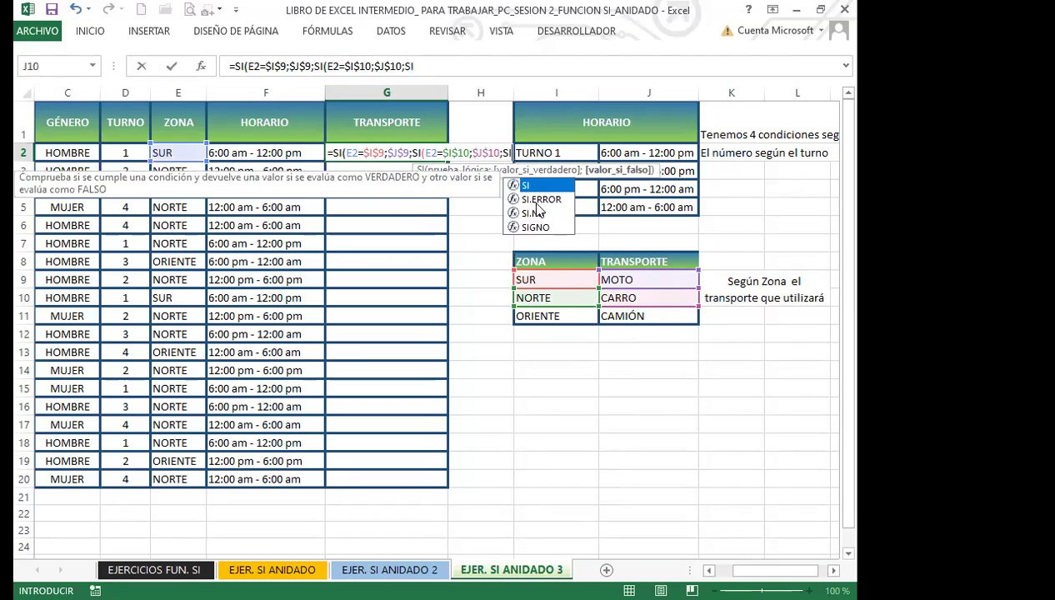
type("(")
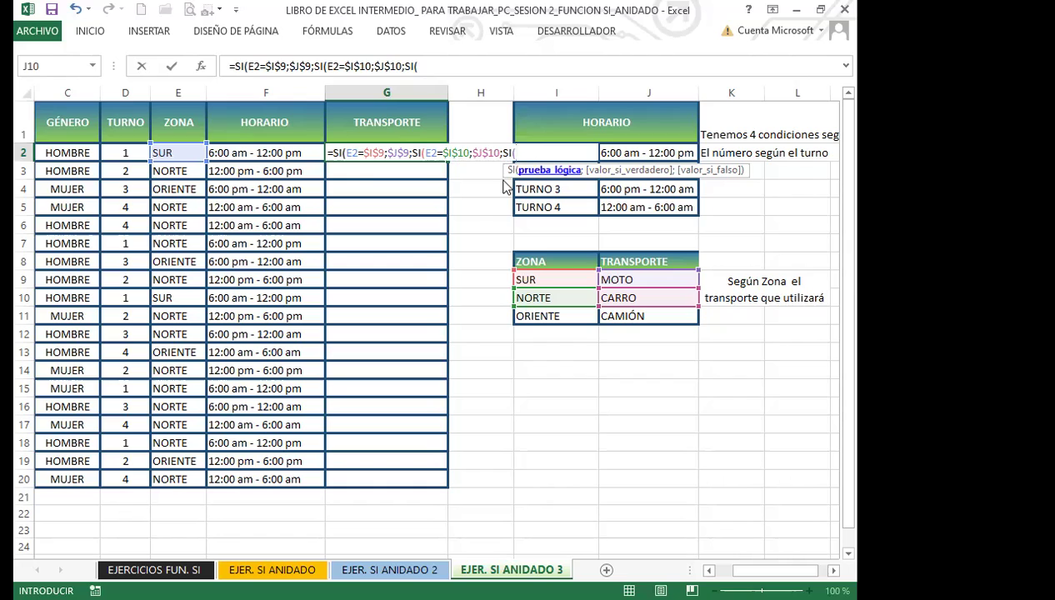
Close G2's formula with fallback $J$11 (CAMIÓN) and commit =SI(E2=$I$9;$J$9;SI(E2=$I$10;$J$10;$J$11)).
key("BackSpace")
key("BackSpace")
key("BackSpace")
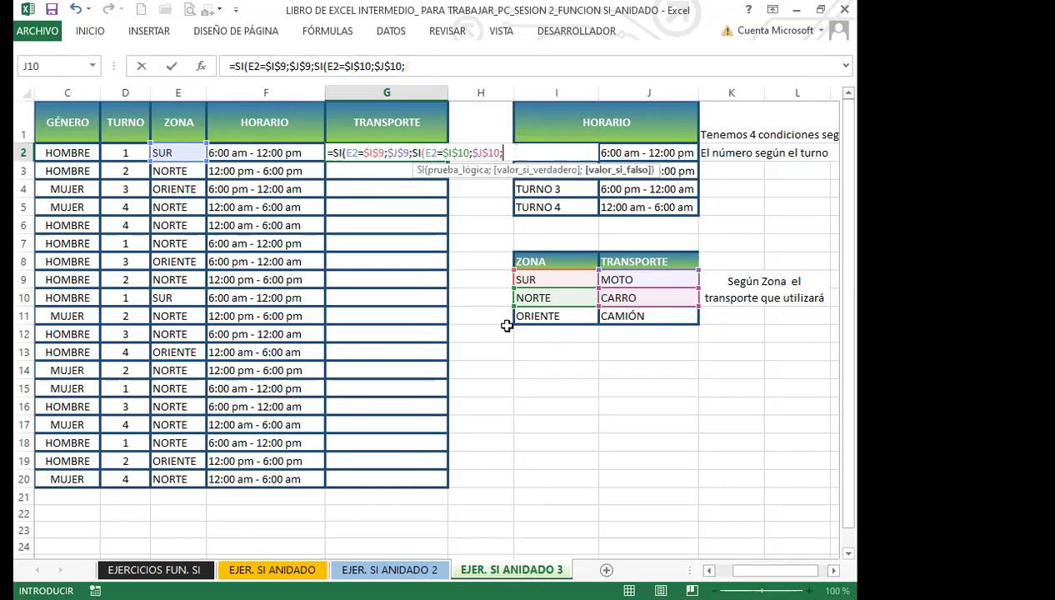
left_click(640, 317)
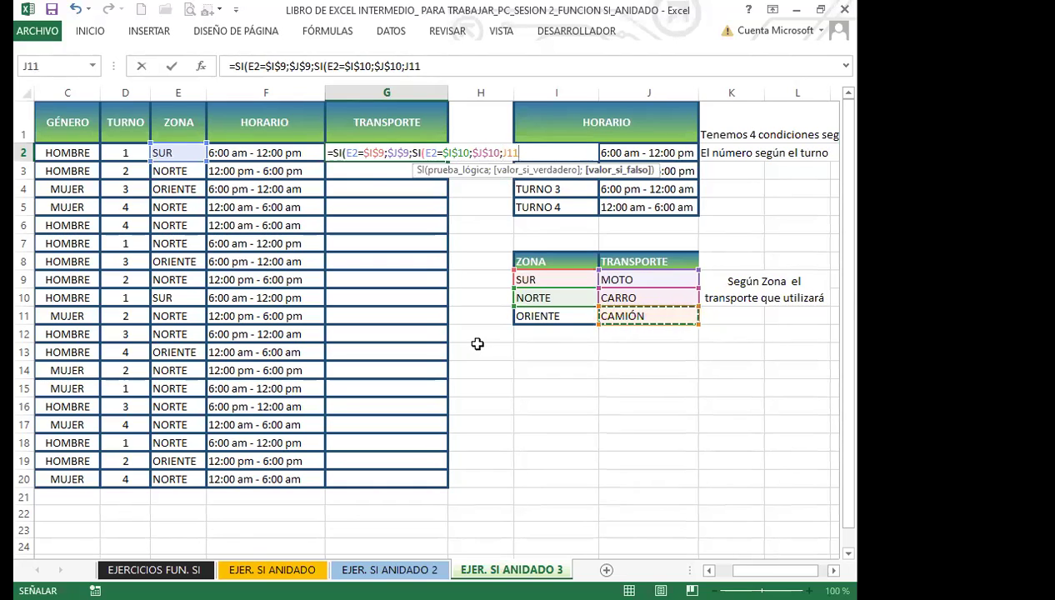
key("F4")
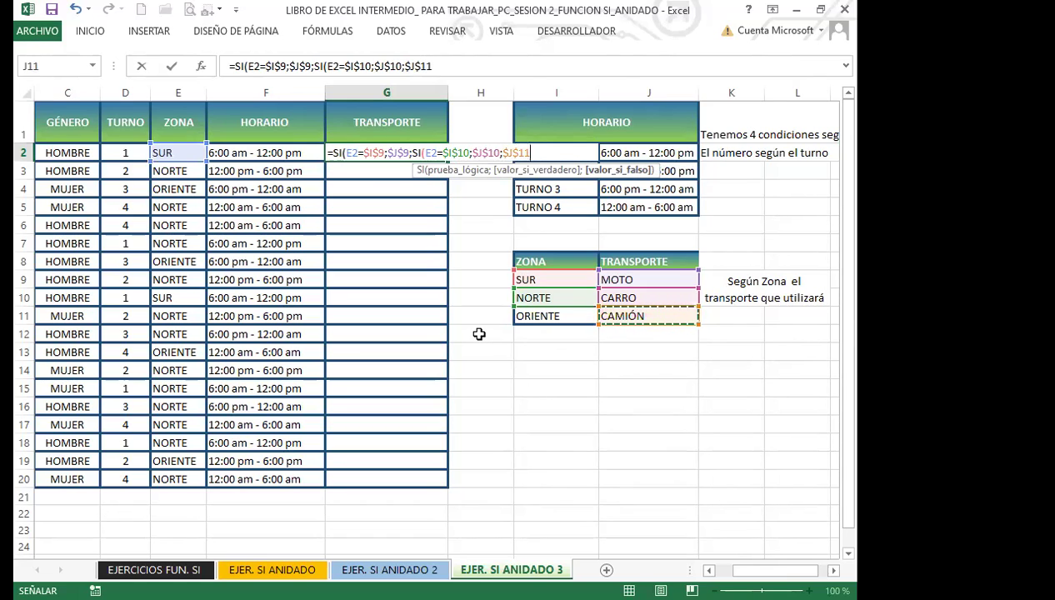
type(")))")
key("BackSpace")
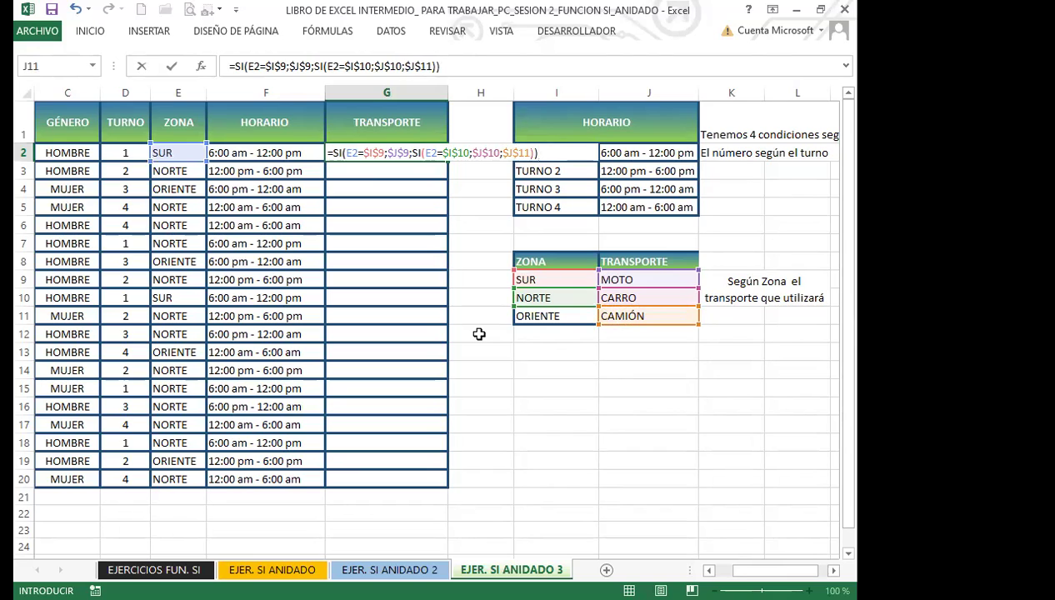
key("Return")
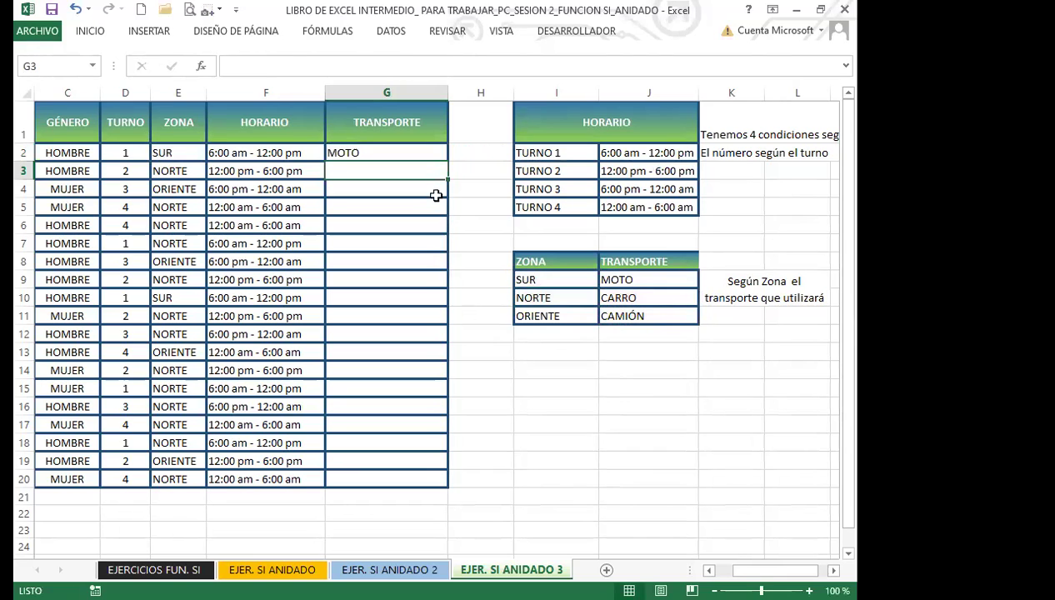
Copy the TRANSPORTE formula from G2 down through G20.
left_click(422, 153)
left_click_drag(447, 161, 431, 487)
left_click(397, 160)
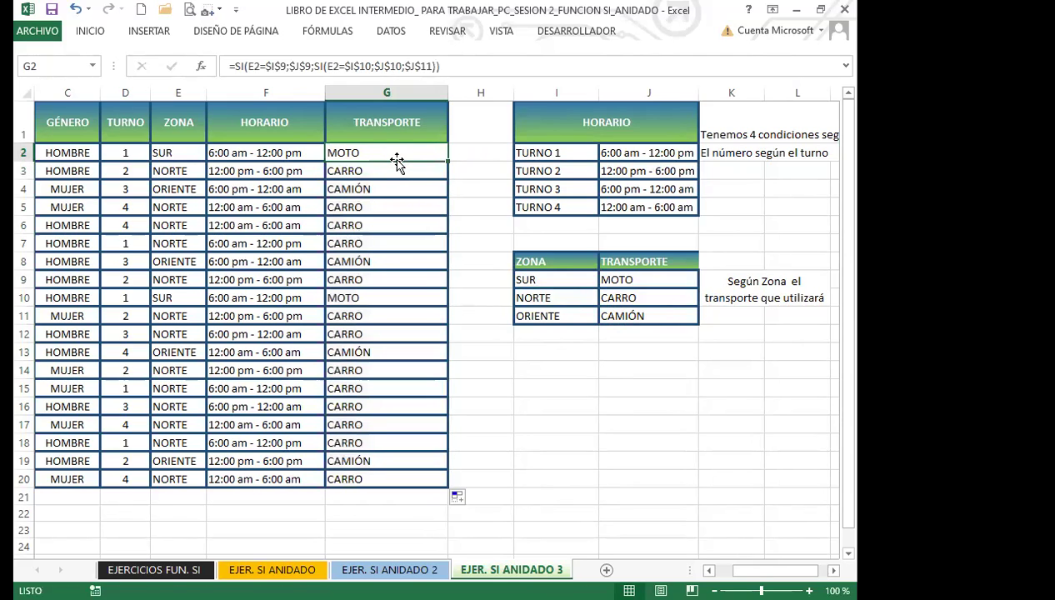